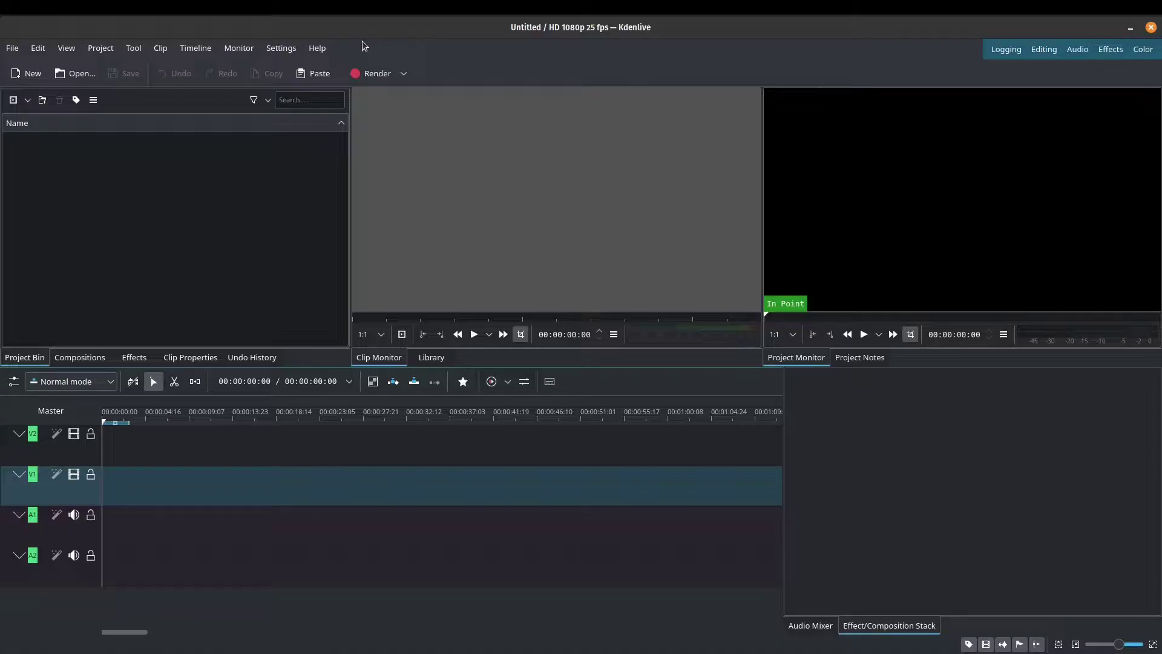
Check the Kdenlive version information from the Help menu.
left_click(327, 49)
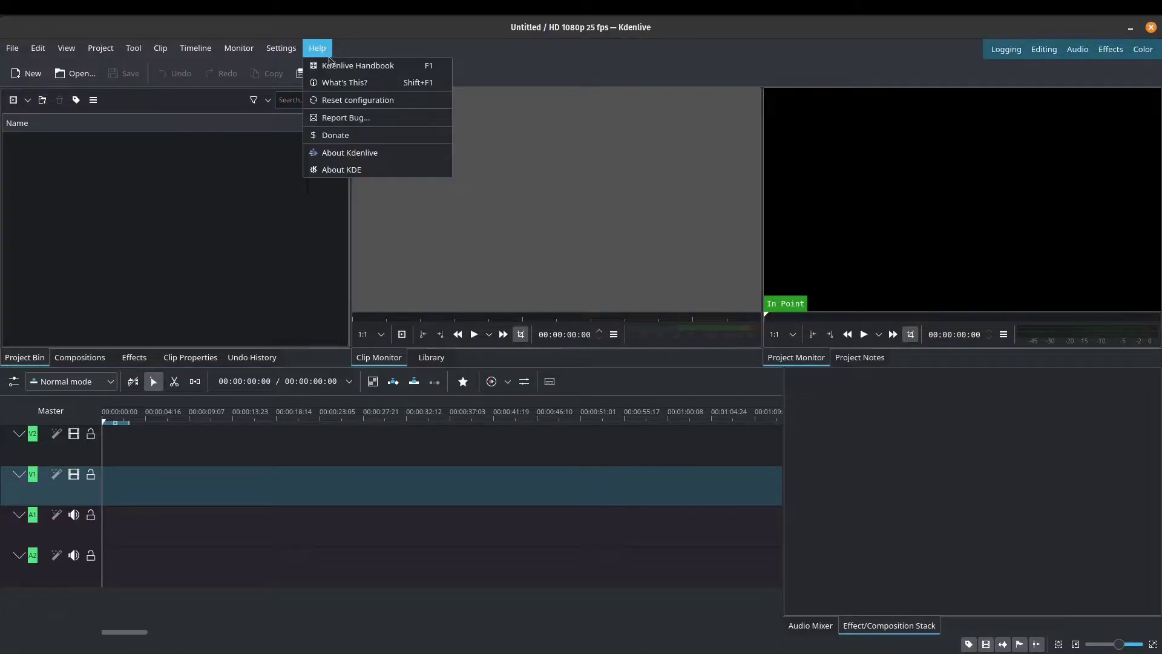
left_click(334, 152)
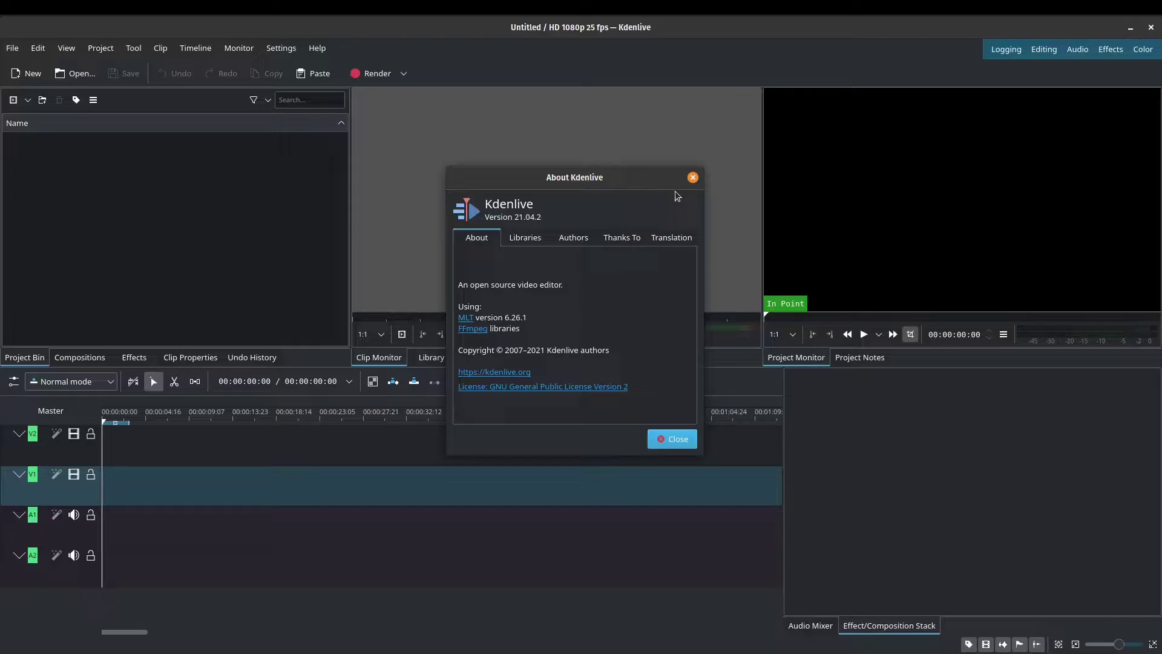
left_click(694, 178)
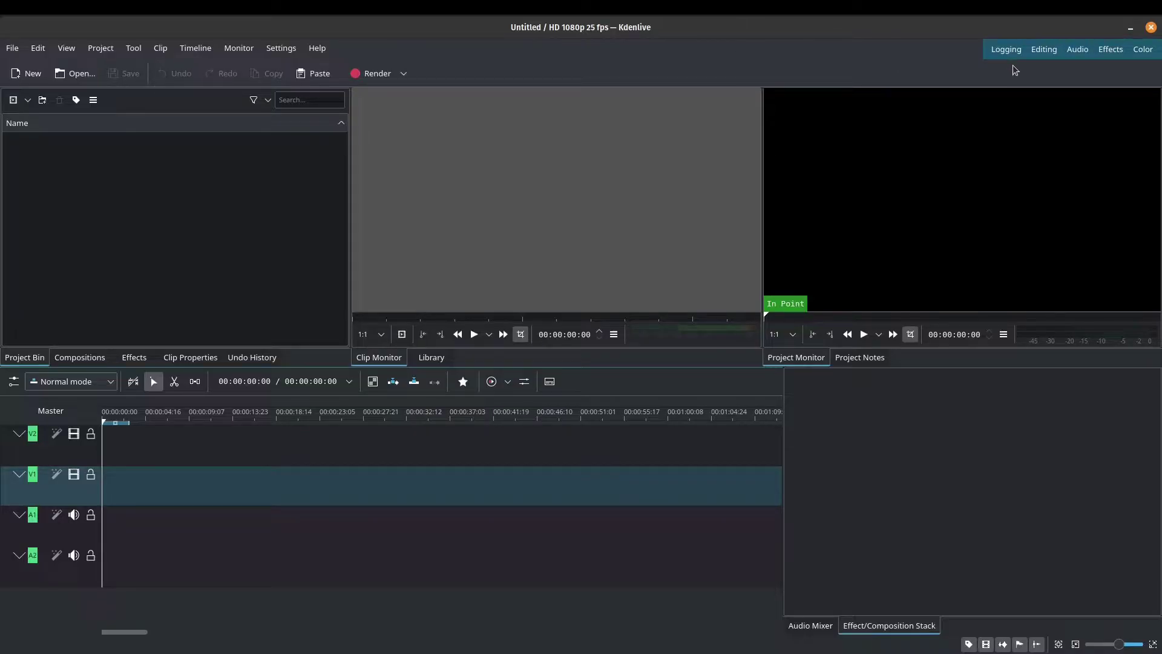
Switch to the Editing workspace and import the three Field-of-flowers mp4 clips, keeping HD 1080p 25 fps.
left_click(1044, 50)
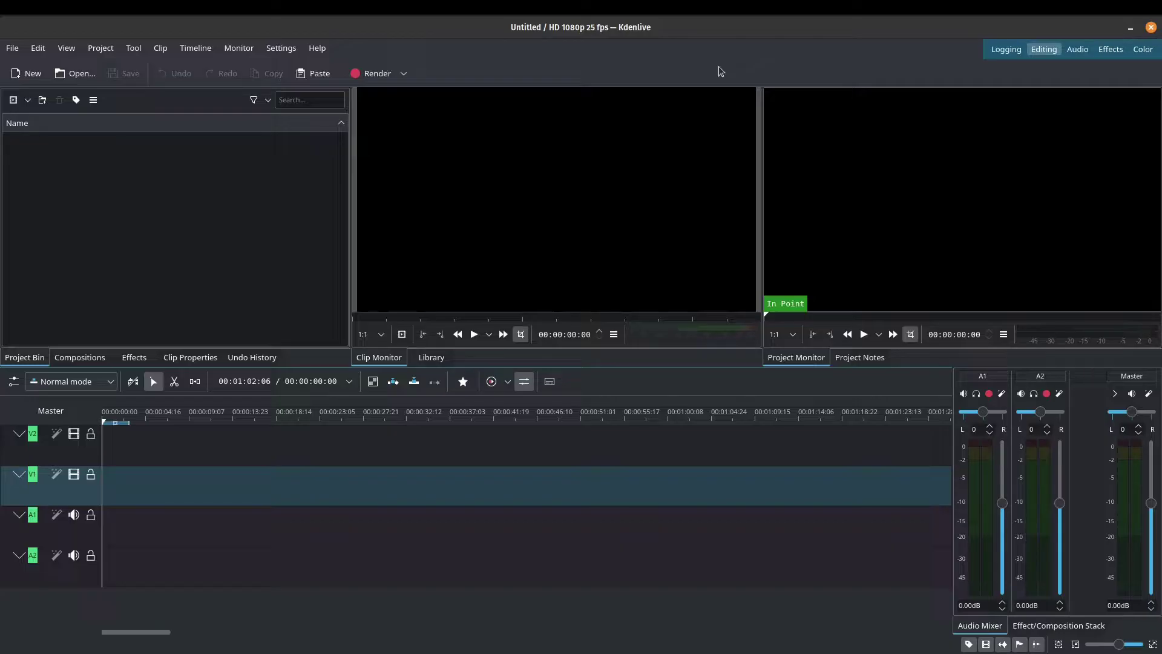
key("alt+Tab")
key("alt+Tab")
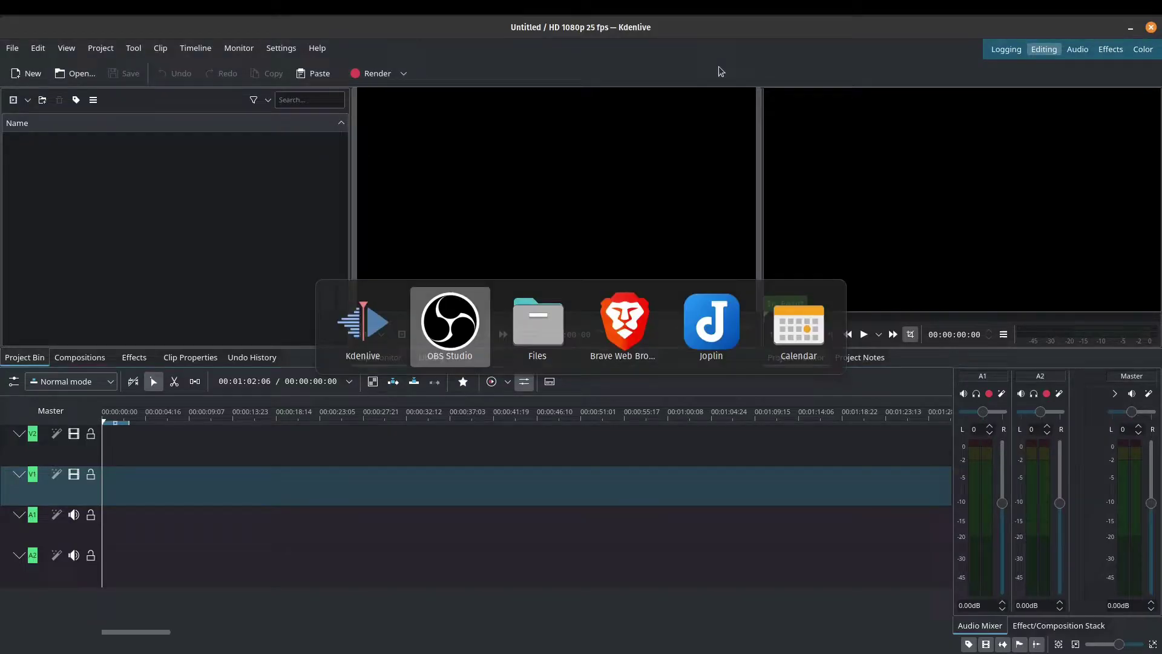
left_click_drag(787, 151, 254, 181)
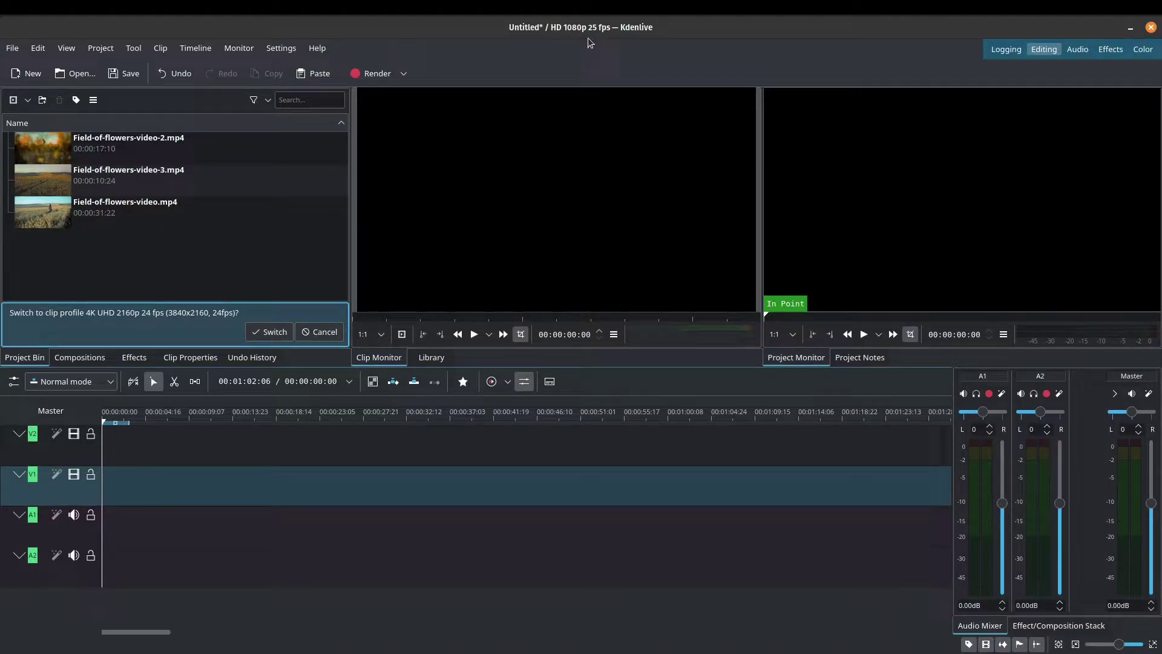
left_click(308, 334)
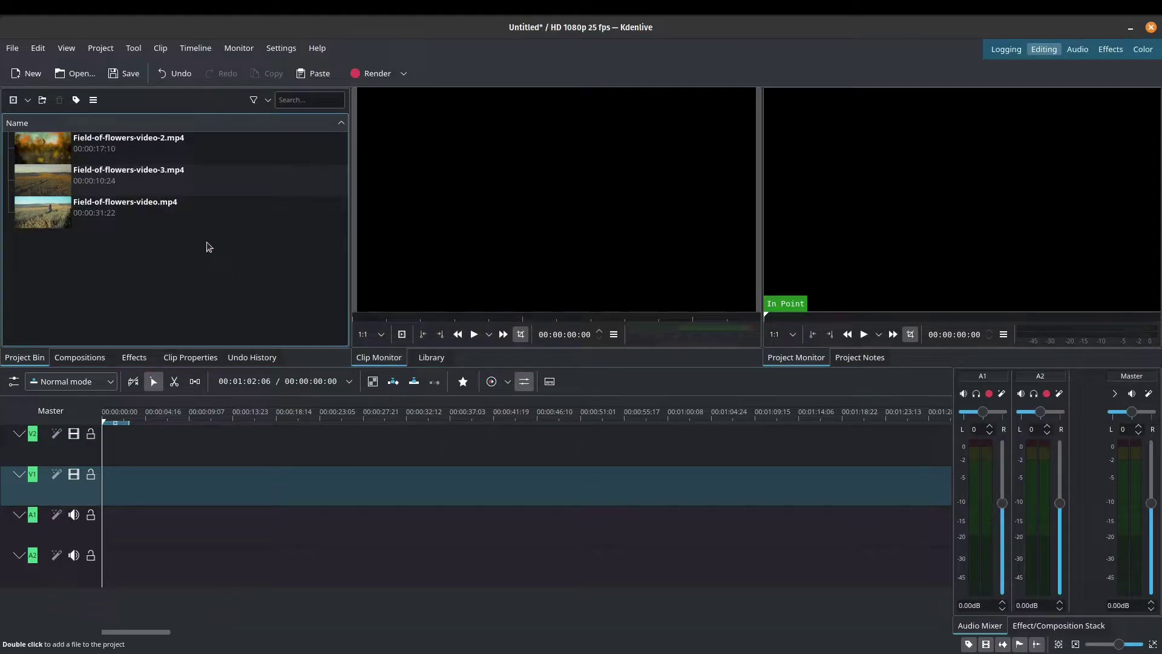
Play Field-of-flowers-video-2, -video-3 and -video in the Clip Monitor, then reselect video-2.
left_click(204, 140)
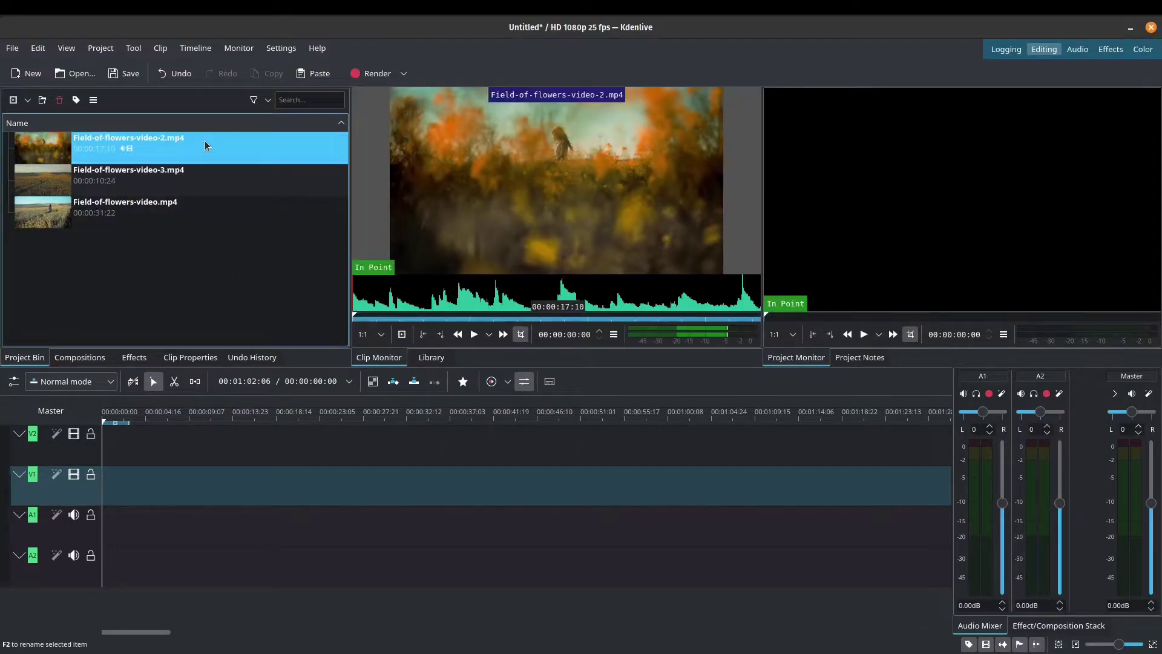
left_click(474, 337)
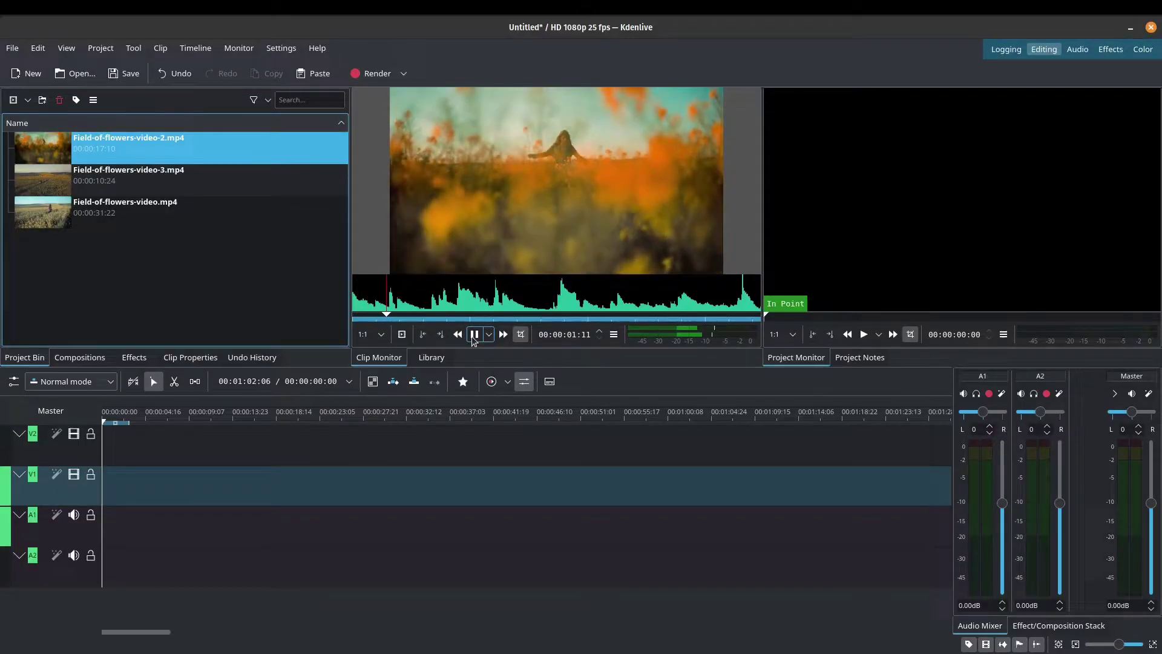
left_click(416, 245)
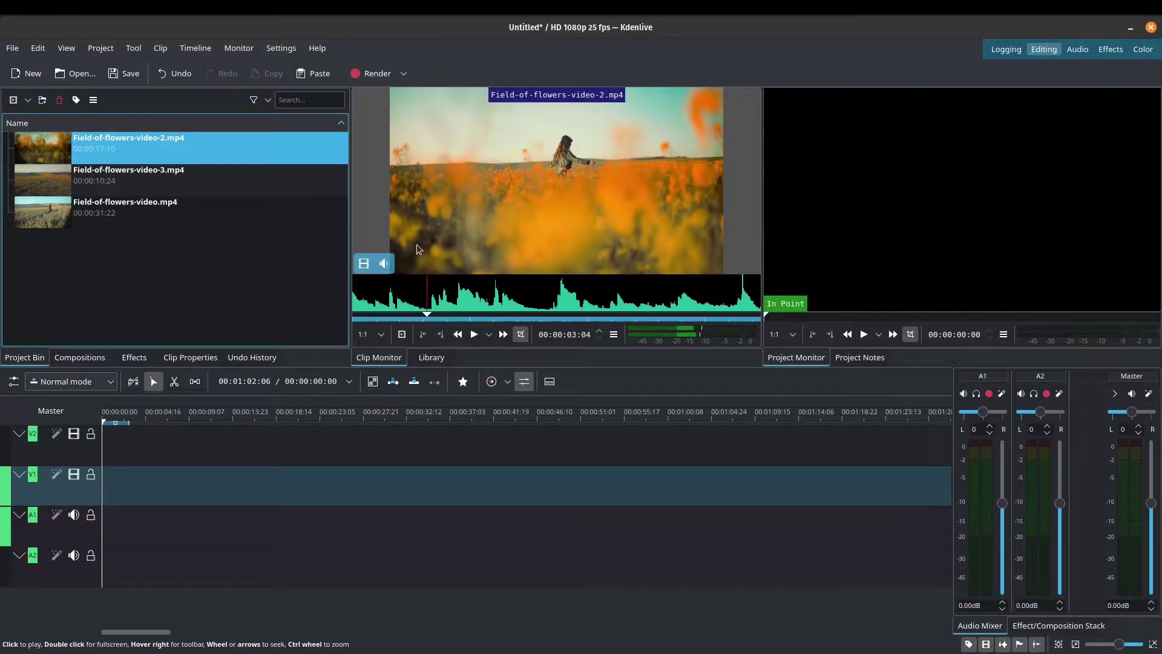
left_click(188, 169)
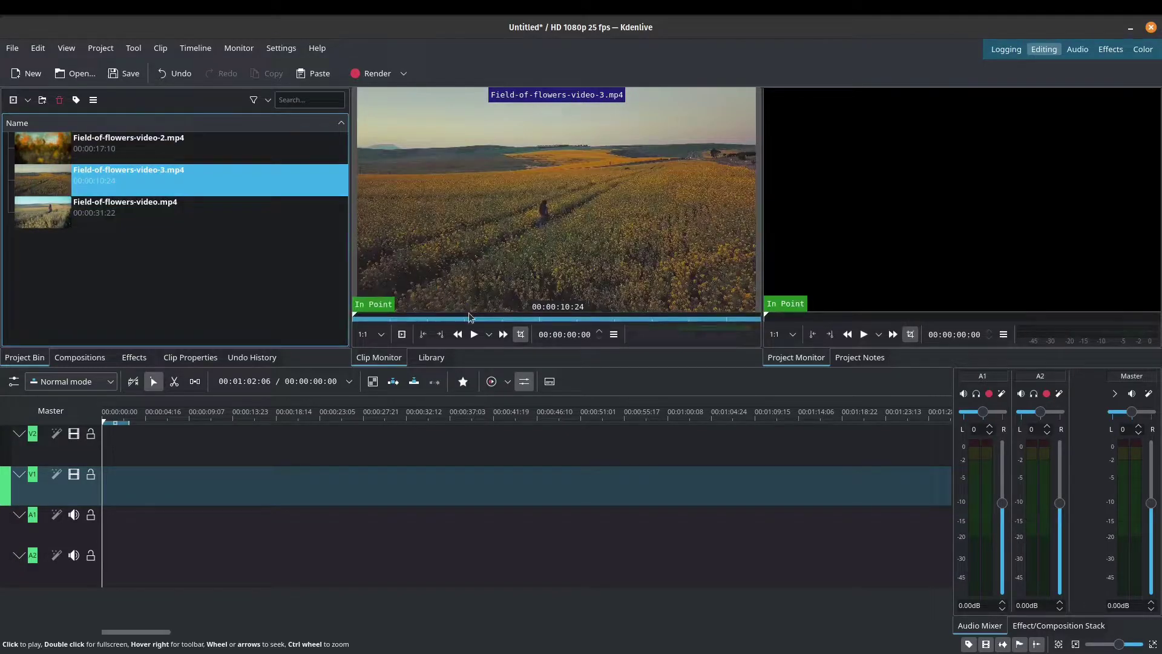
left_click(477, 337)
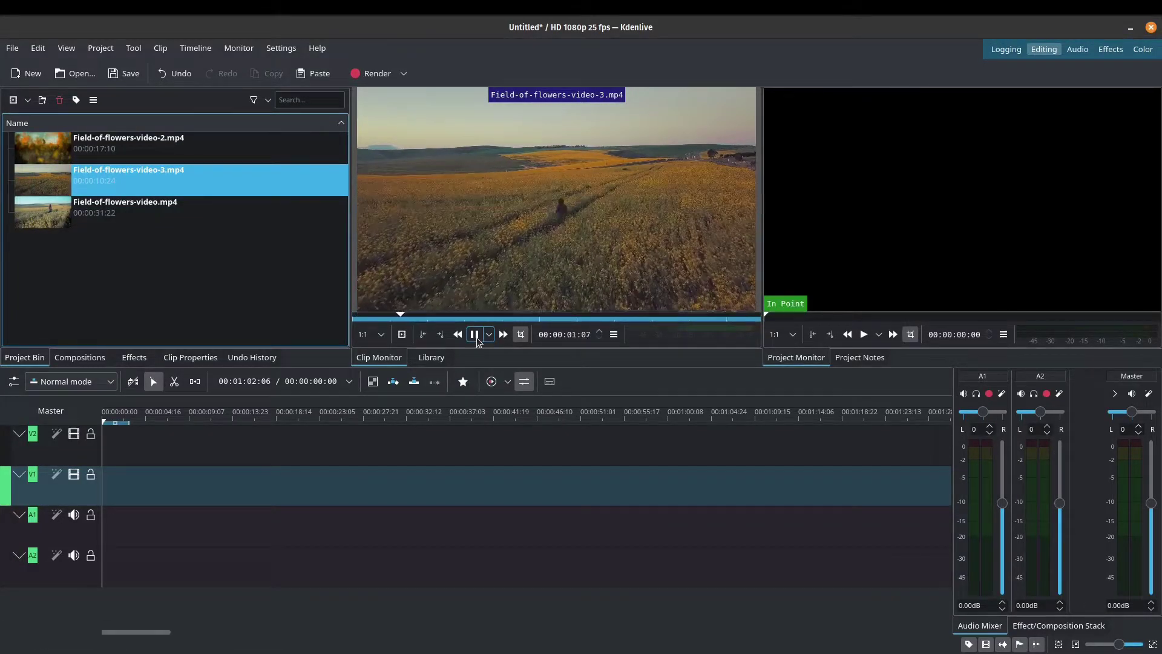
left_click(207, 215)
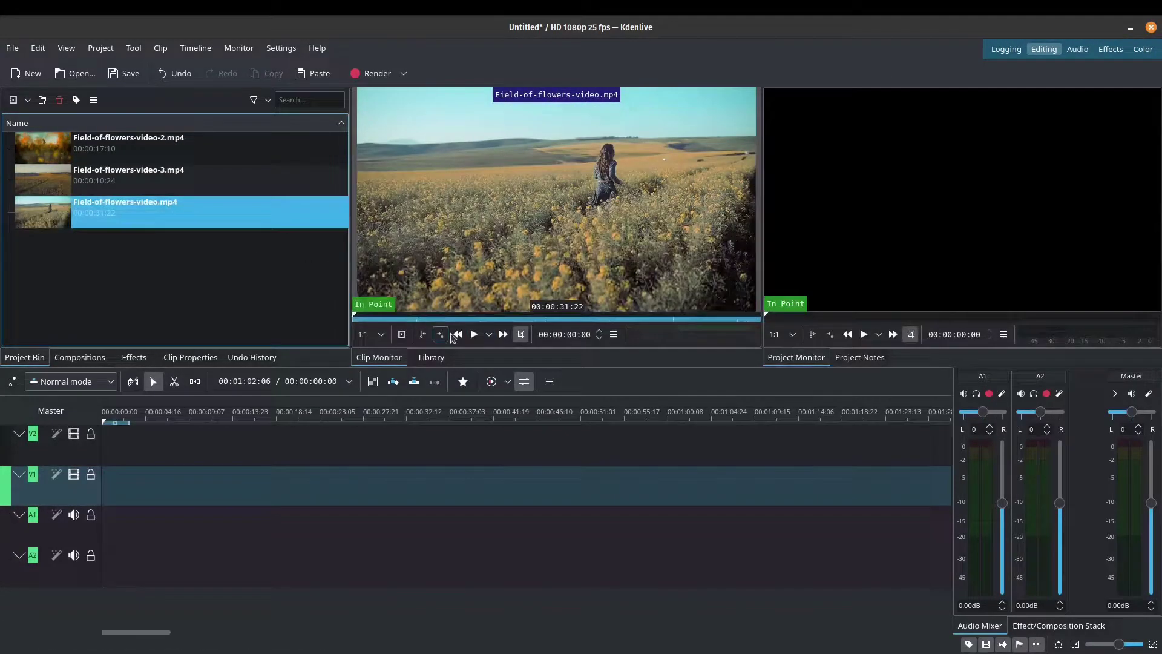
left_click(474, 336)
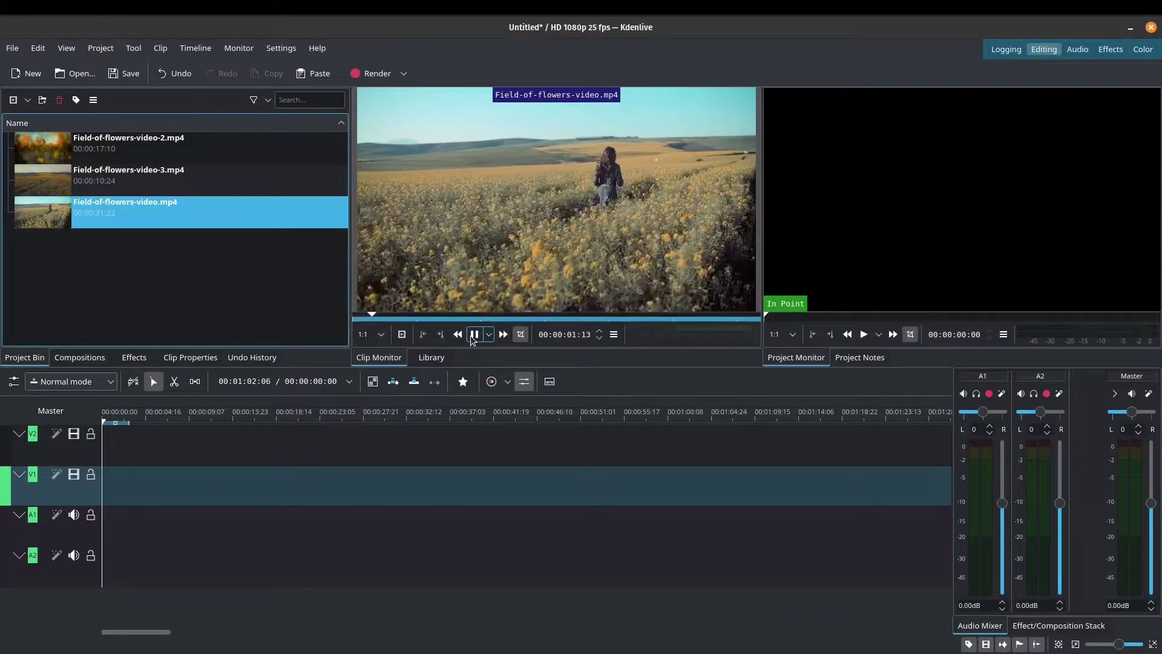
left_click(367, 250)
left_click(220, 140)
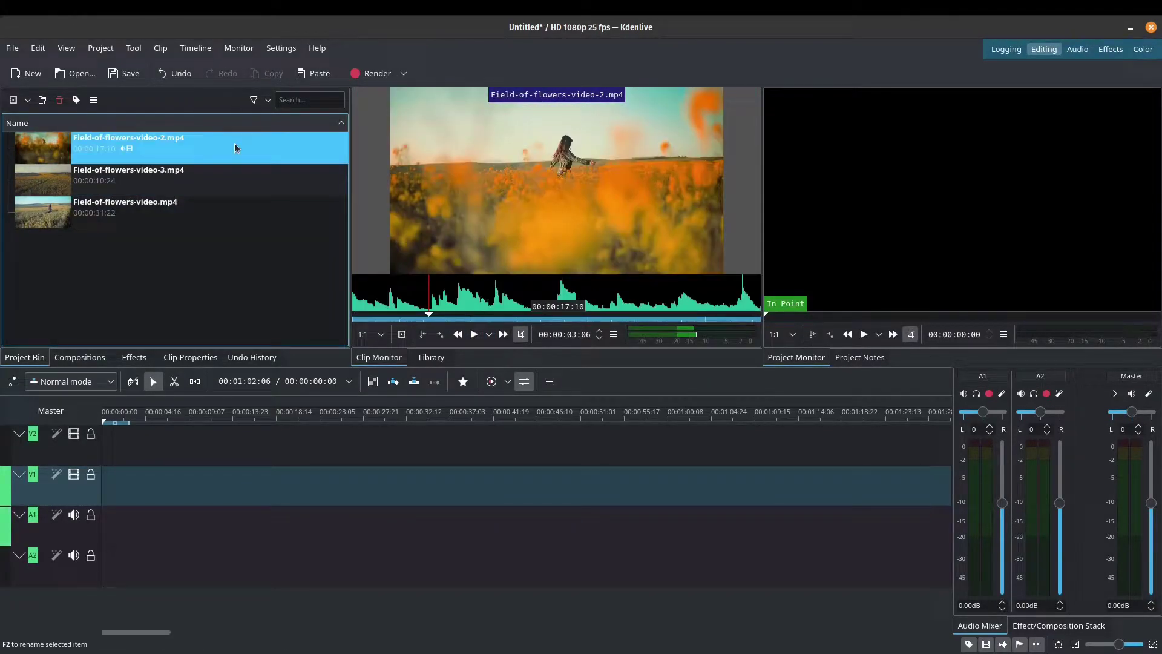
Put Field-of-flowers-video-2.mp4 at the start of V1, ungroup it and delete its A1 audio.
left_click_drag(234, 143, 121, 503)
left_click(175, 491)
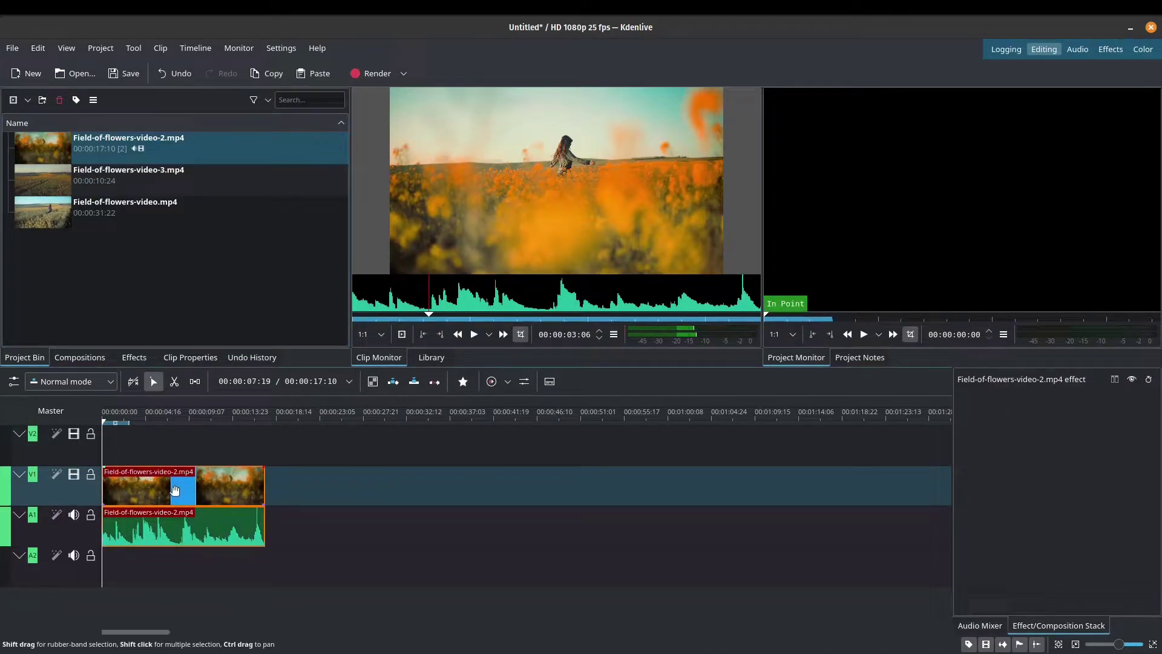
right_click(221, 482)
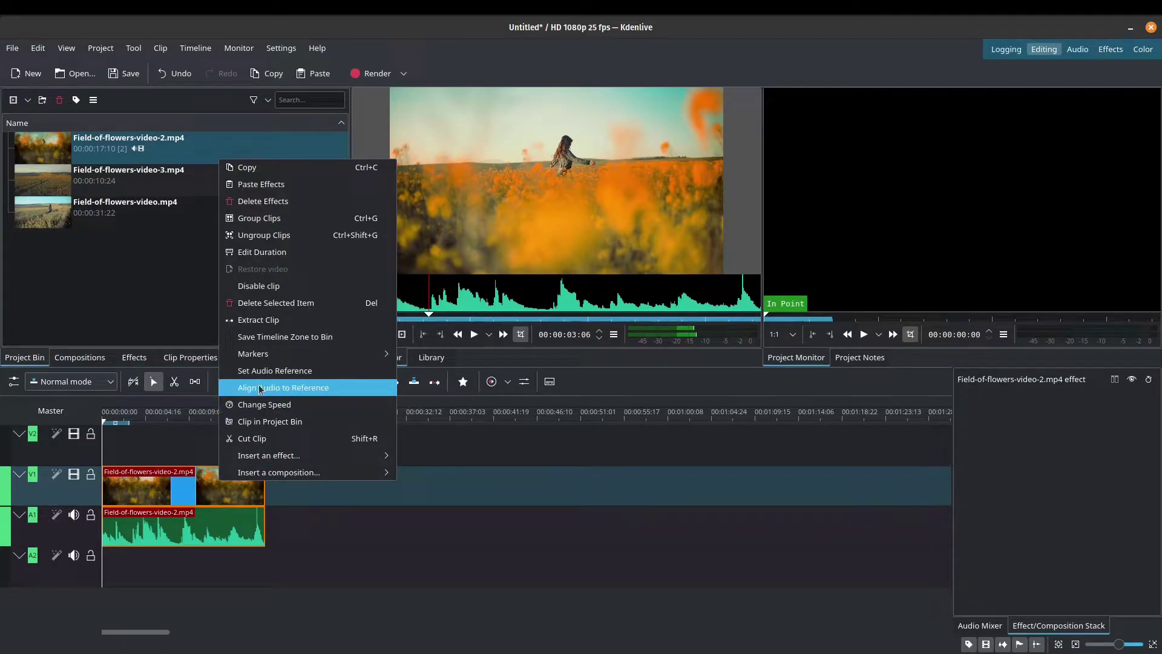
left_click(290, 244)
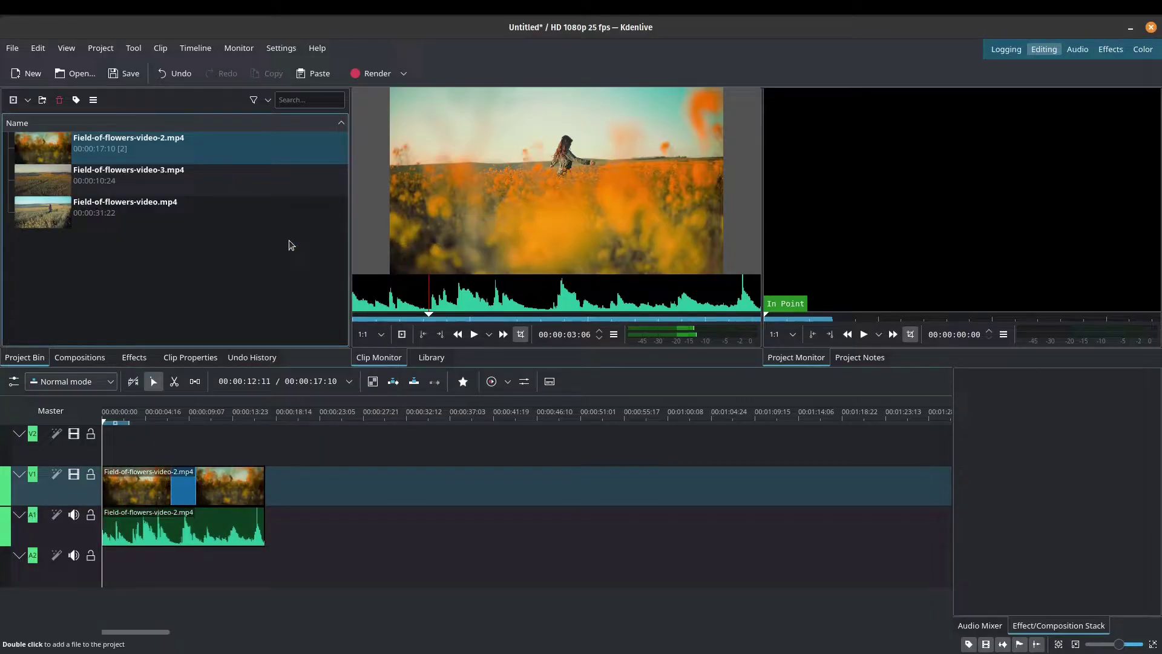
left_click(233, 532)
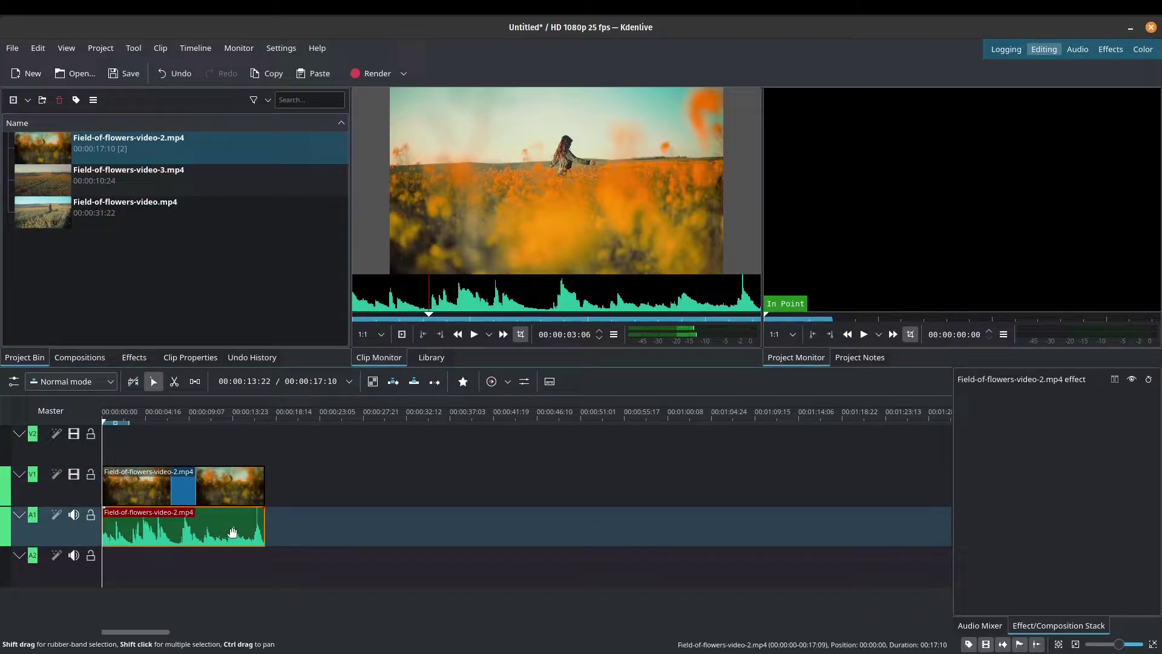
key("Delete")
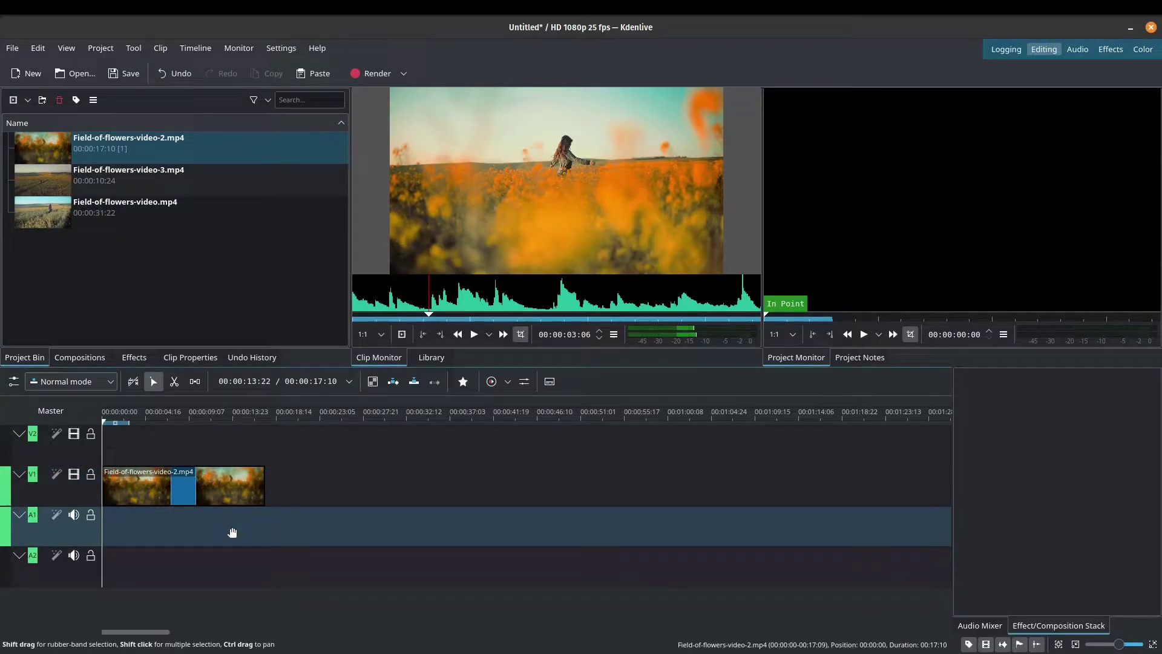
Add Field-of-flowers-video.mp4 after the first clip on V1 and play back the join.
left_click(196, 221)
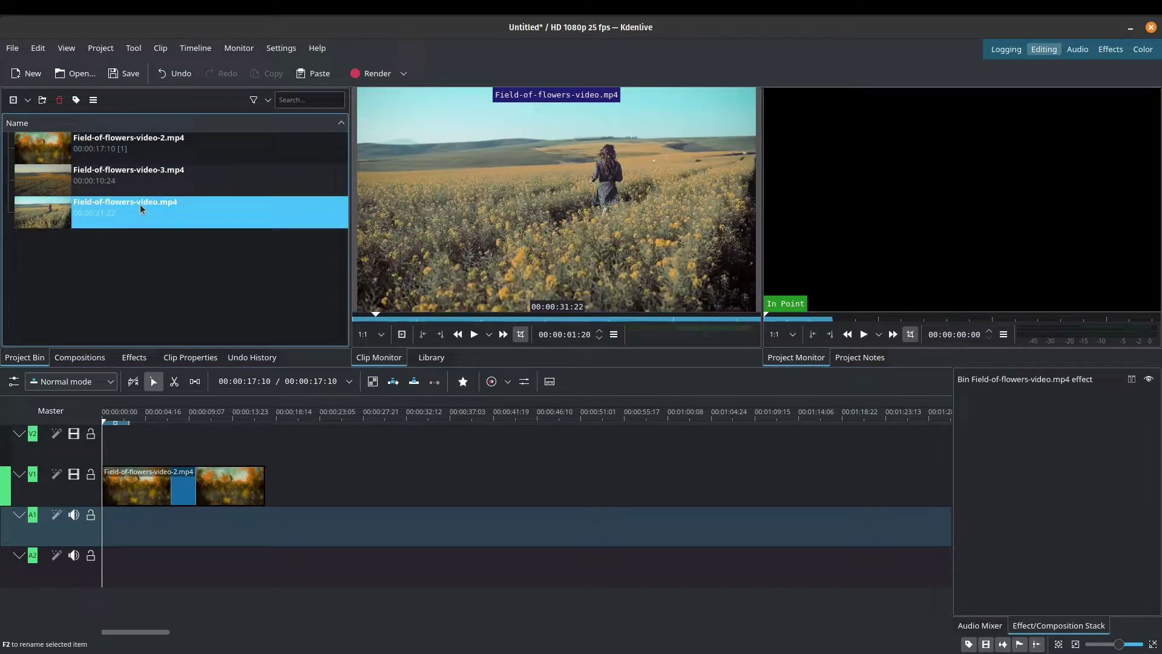
left_click_drag(139, 205, 266, 508)
key("space")
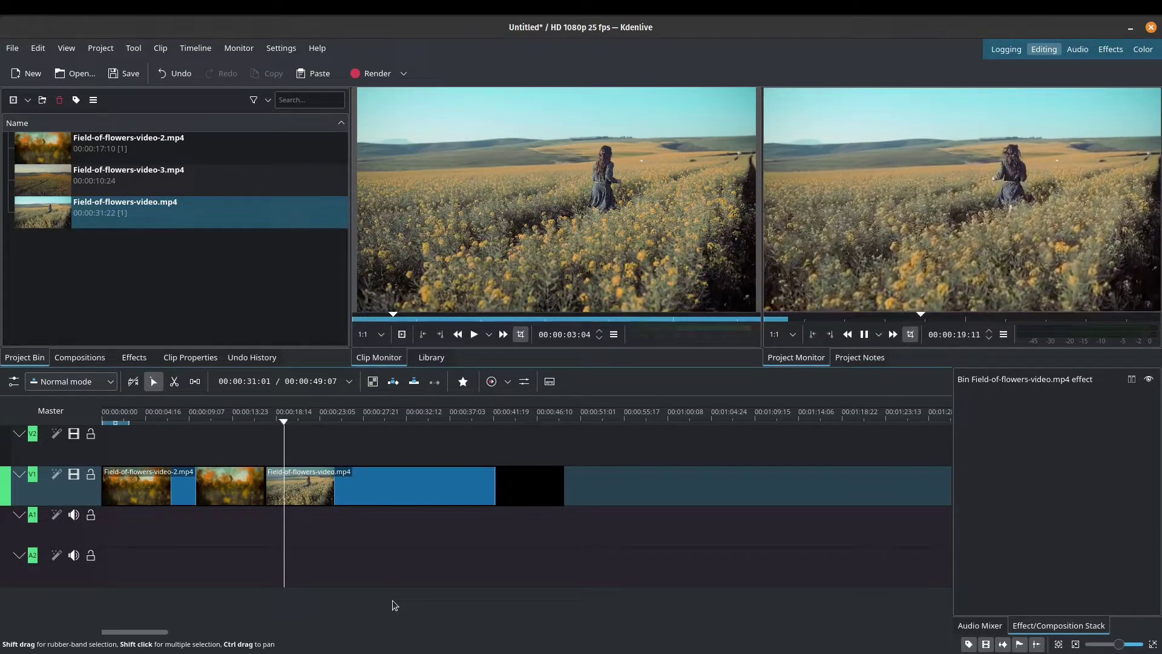
key("space")
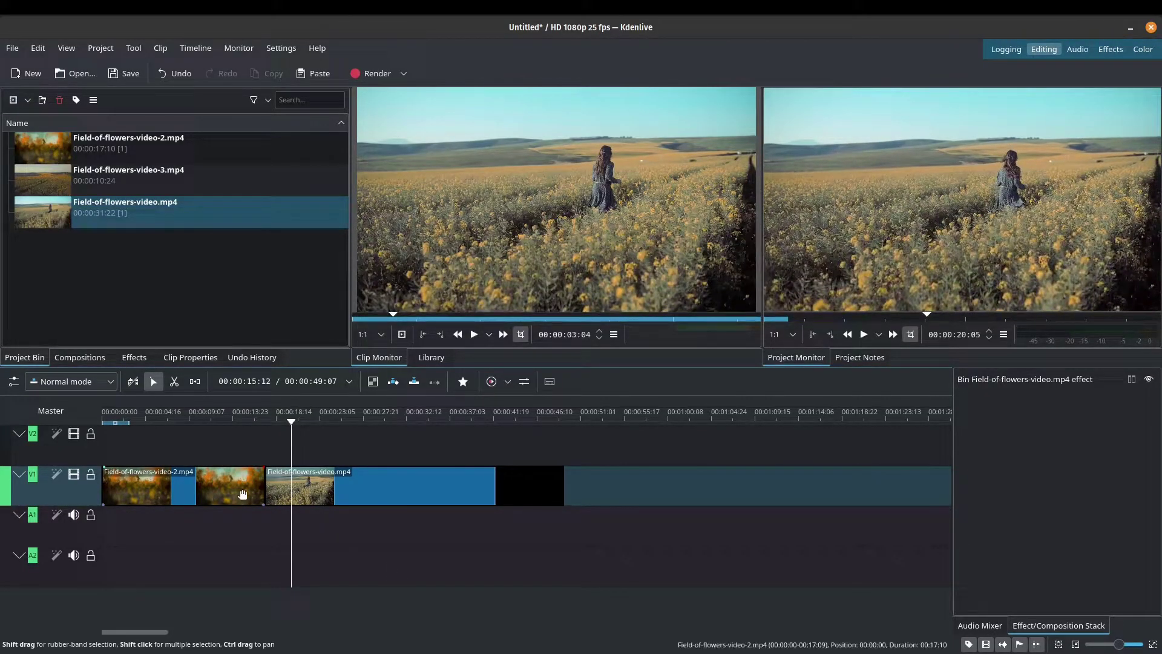
Move Field-of-flowers-video.mp4 up to V2 starting at 00:00:15, overlapping the first clip.
left_click(241, 444)
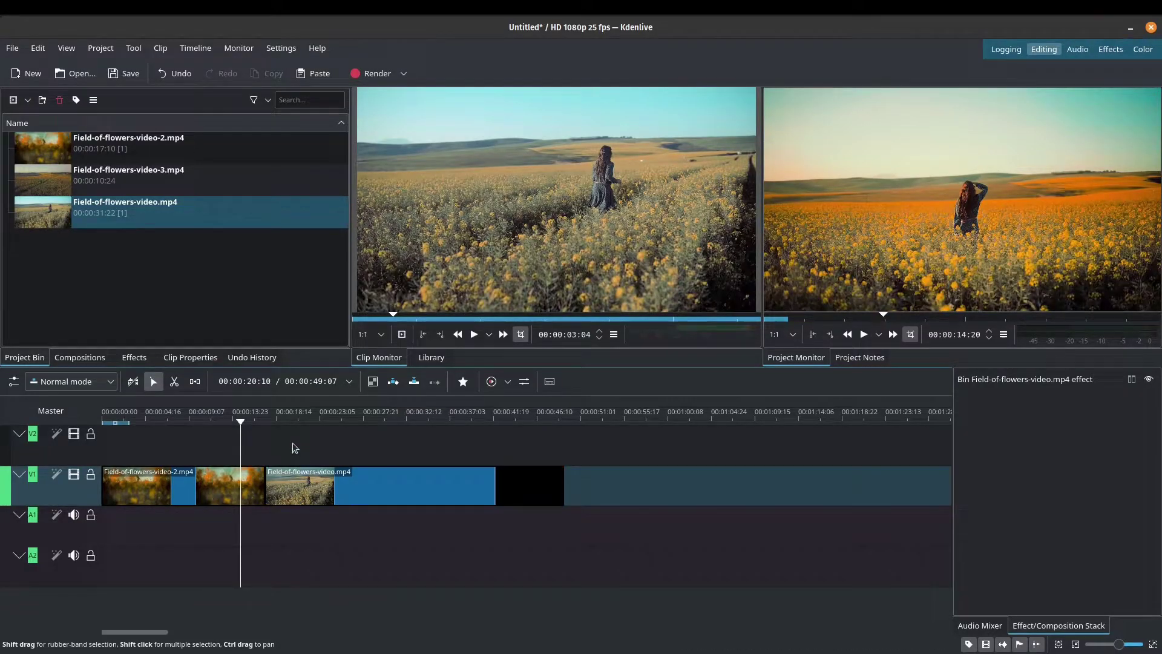
key("alt+Right")
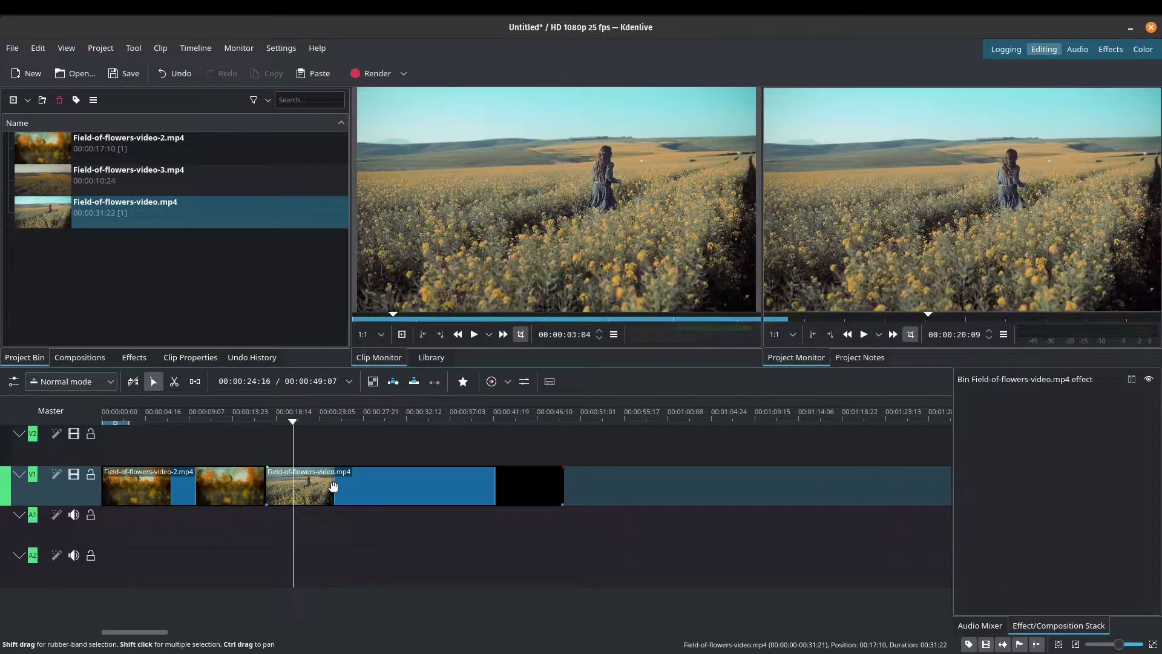
left_click_drag(333, 488, 310, 455)
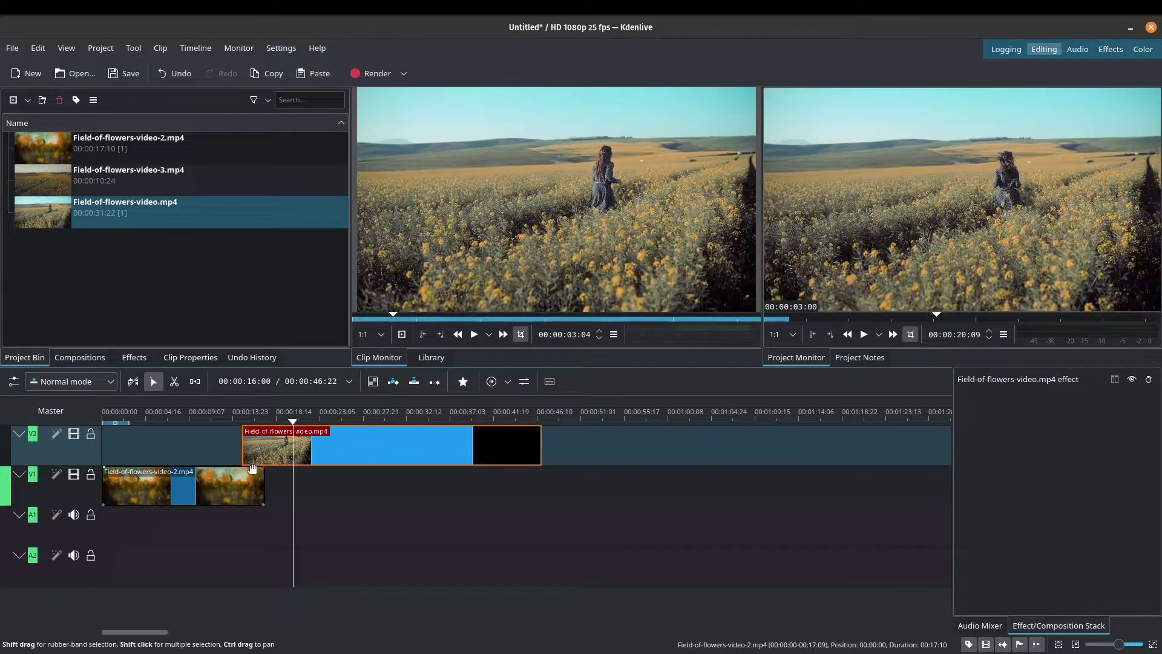
mouse_move(246, 465)
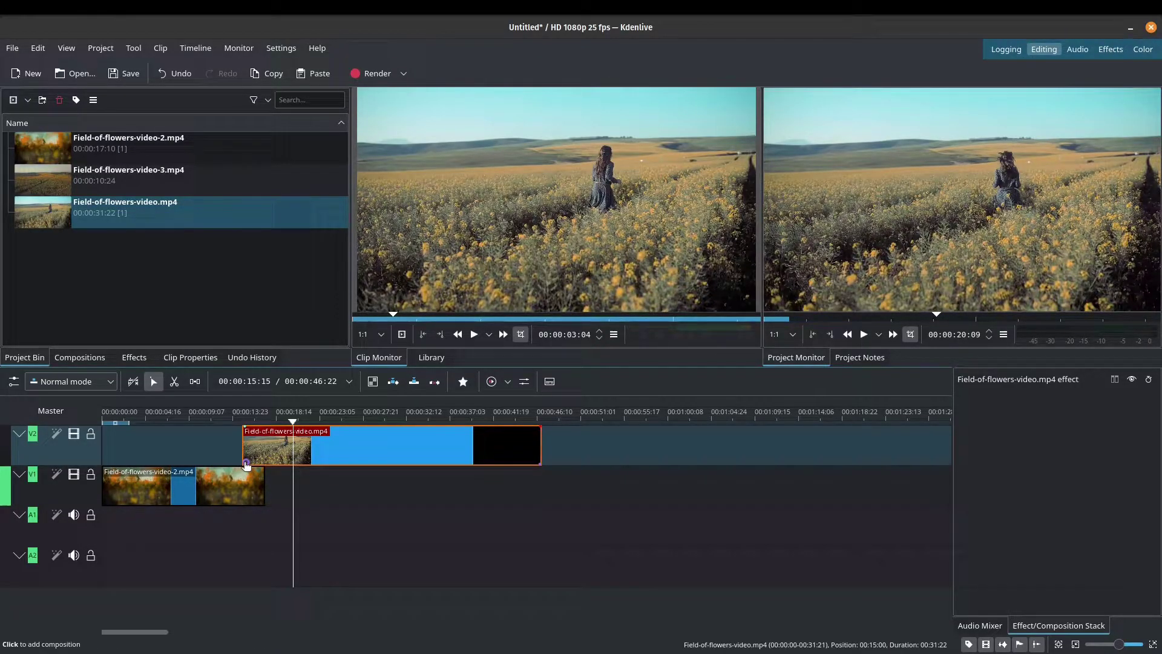
Add a Wipe composition at the 00:00:15 overlap, play it back, and select it.
left_click(246, 465)
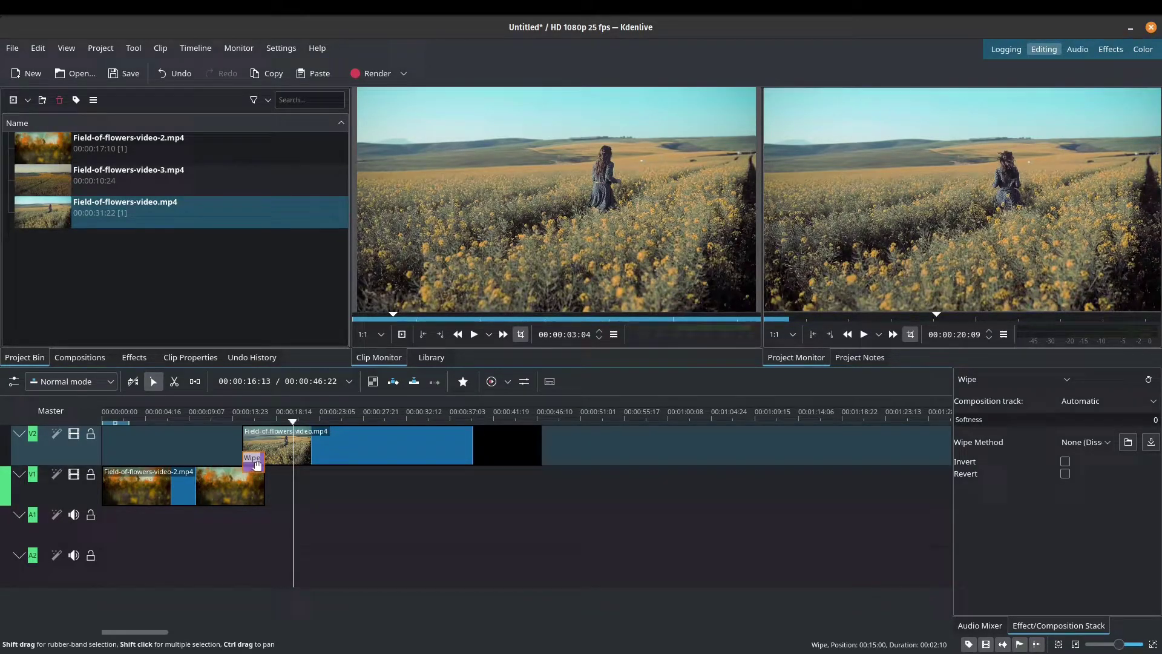
left_click(236, 446)
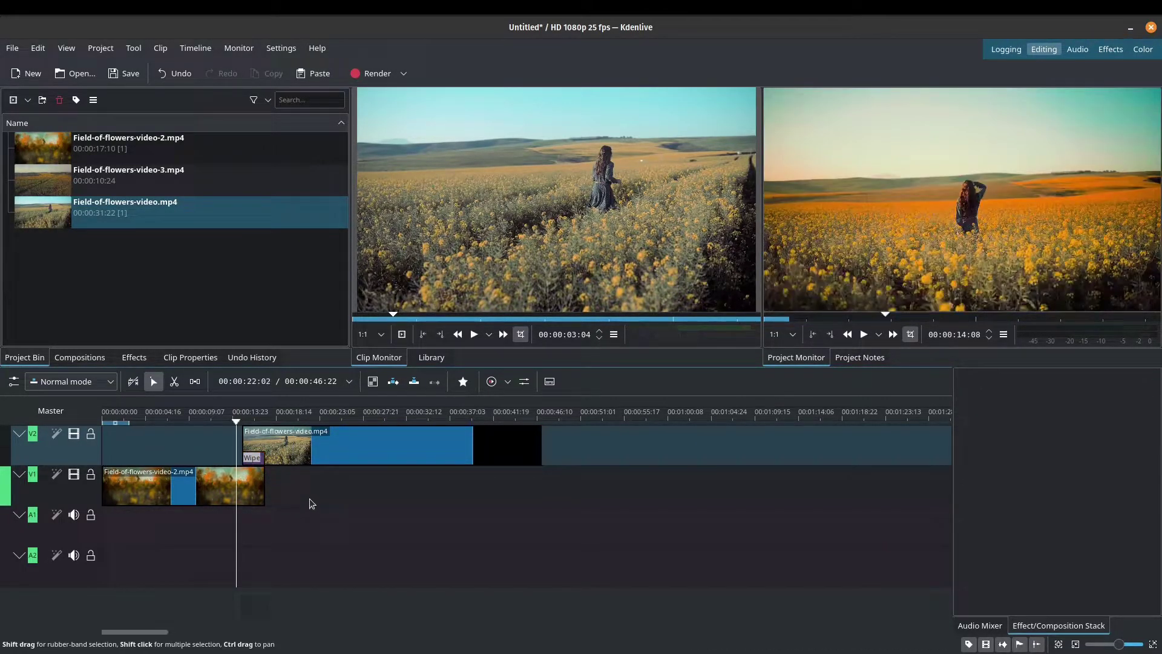
key("space")
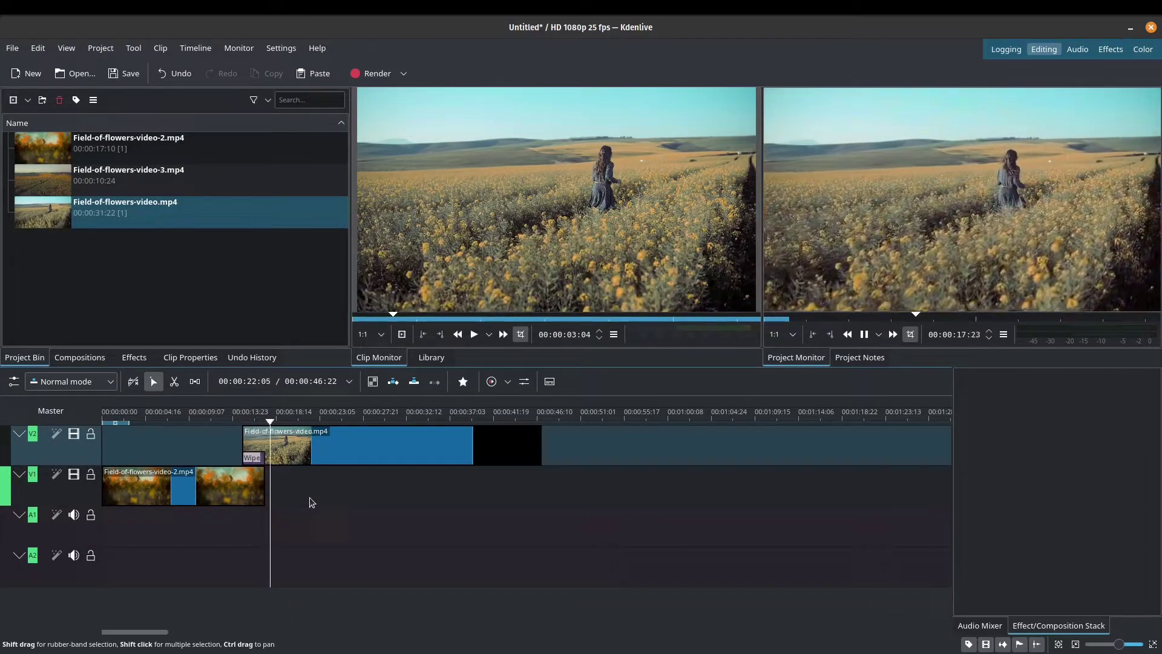
key("space")
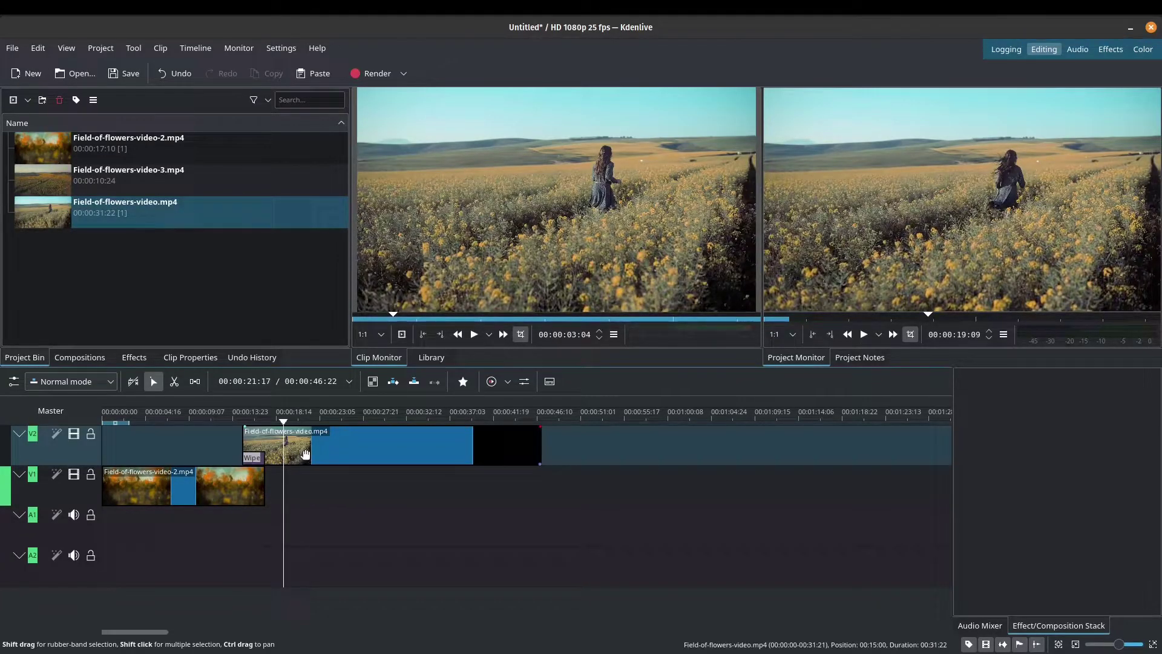
left_click(250, 459)
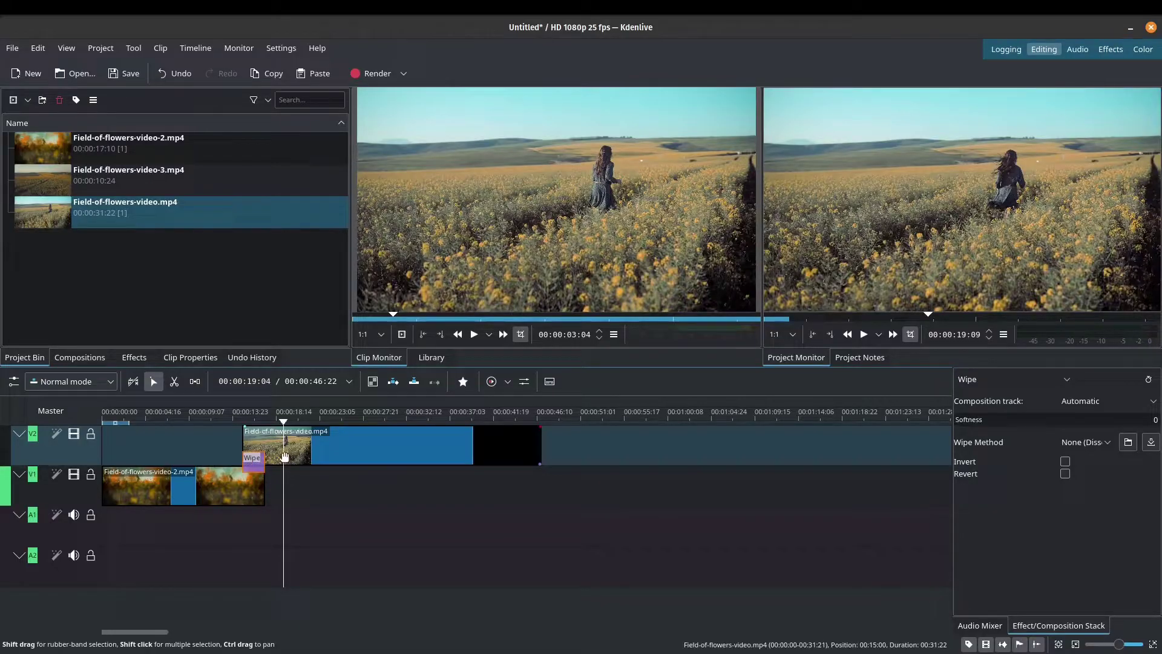
Slide the V2 clip about seven seconds earlier and stretch the Wipe to 00:09:19, then preview.
left_click_drag(457, 455, 369, 448)
left_click_drag(242, 455, 170, 459)
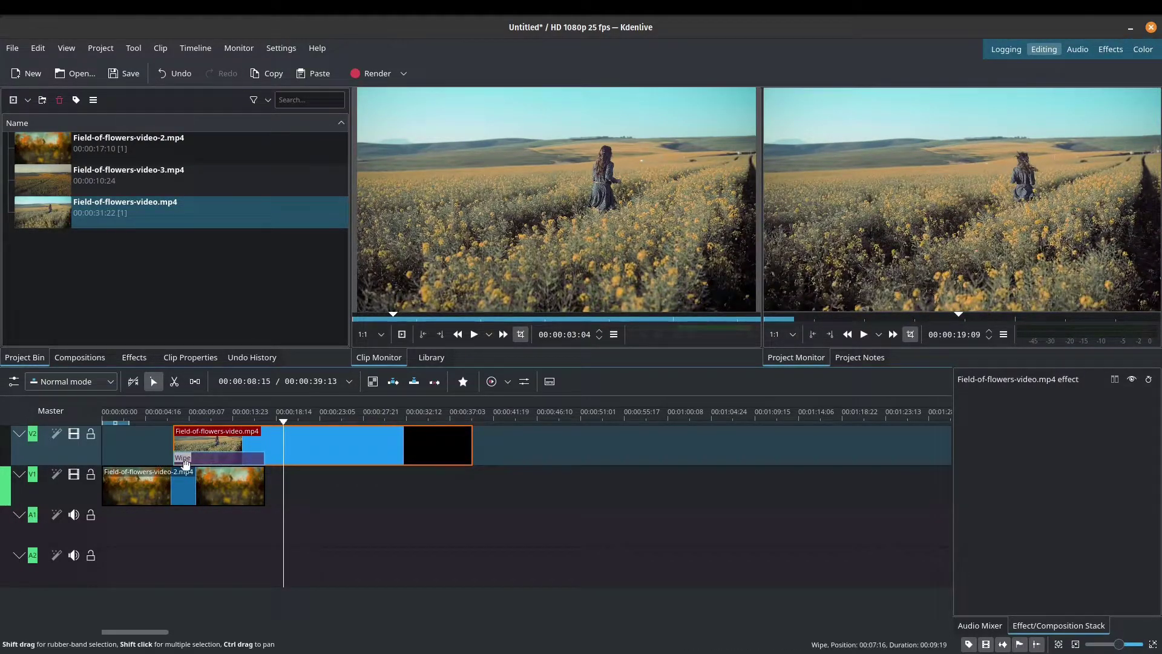
left_click(164, 448)
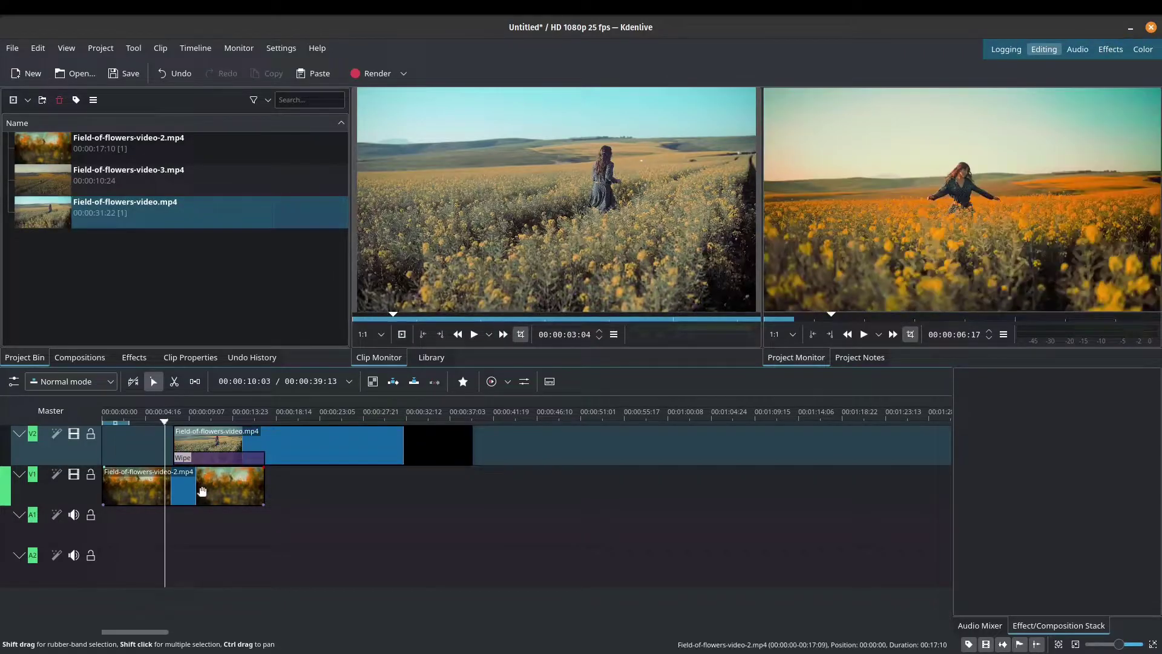
key("space")
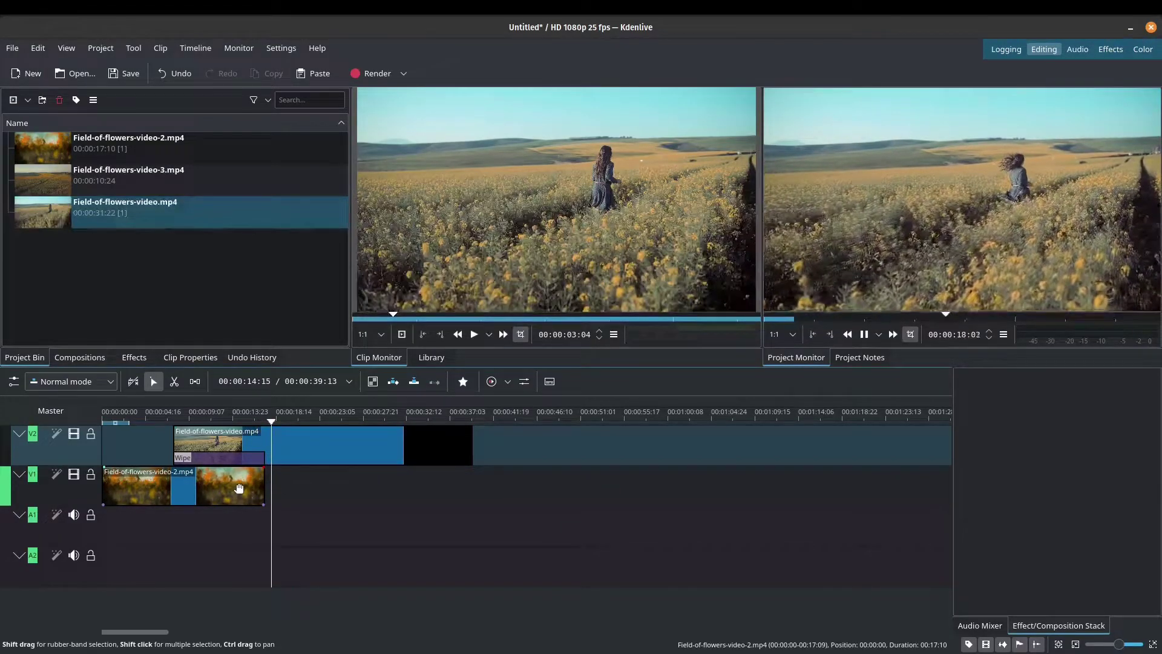
key("space")
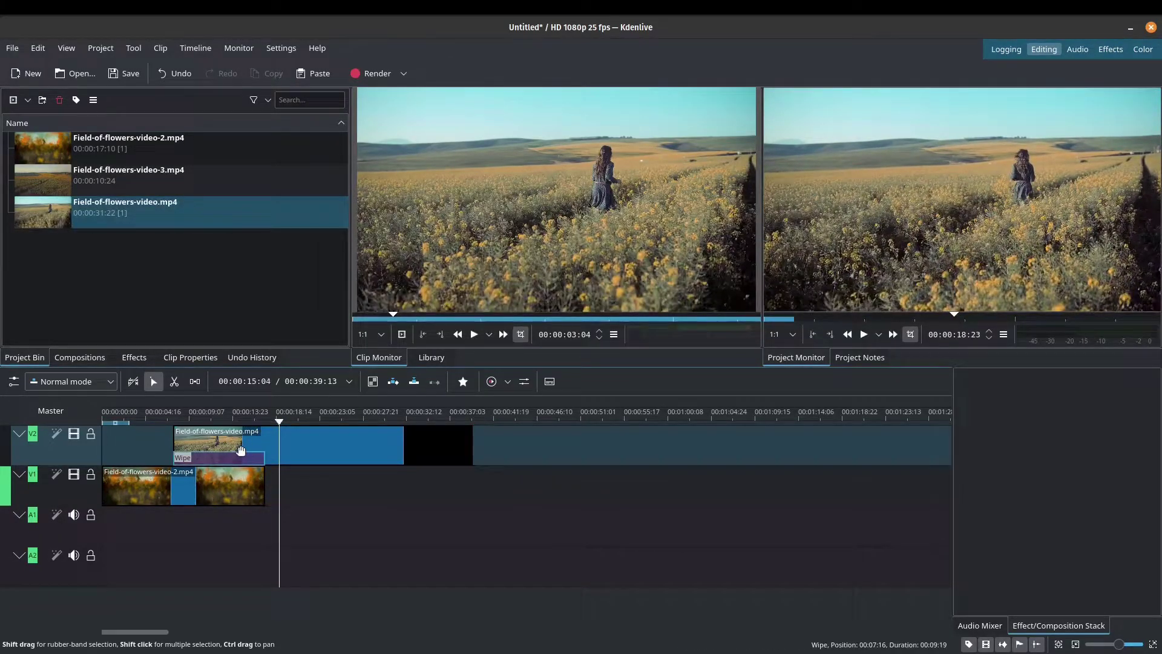
left_click(215, 460)
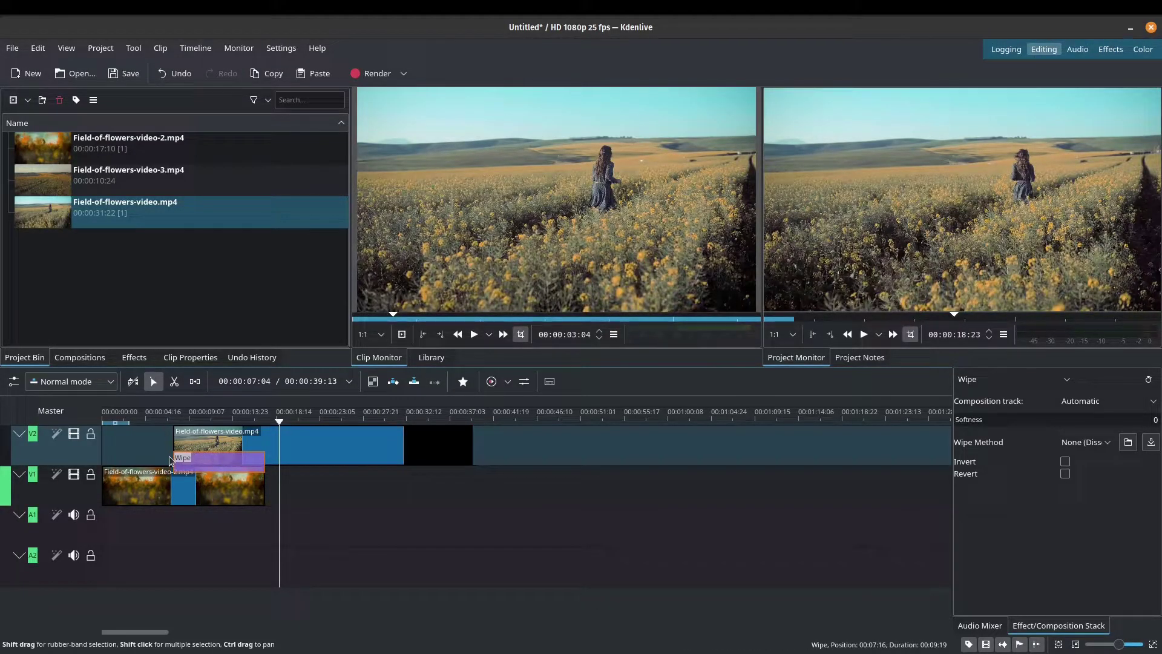
Shorten the Wipe and move the V2 clip about eight seconds later, starting the Wipe at 00:00:16:16.
left_click_drag(173, 460, 254, 460)
left_click_drag(324, 446, 397, 446)
scroll(260, 459, "up", 3, "ctrl")
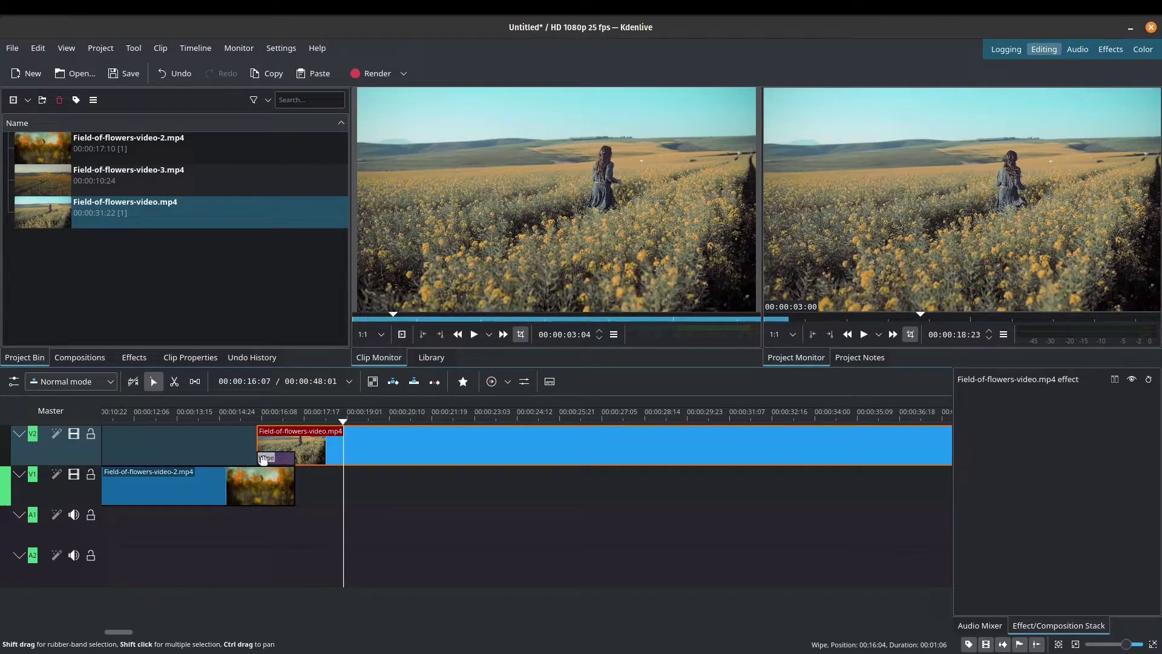
left_click_drag(311, 453, 323, 448)
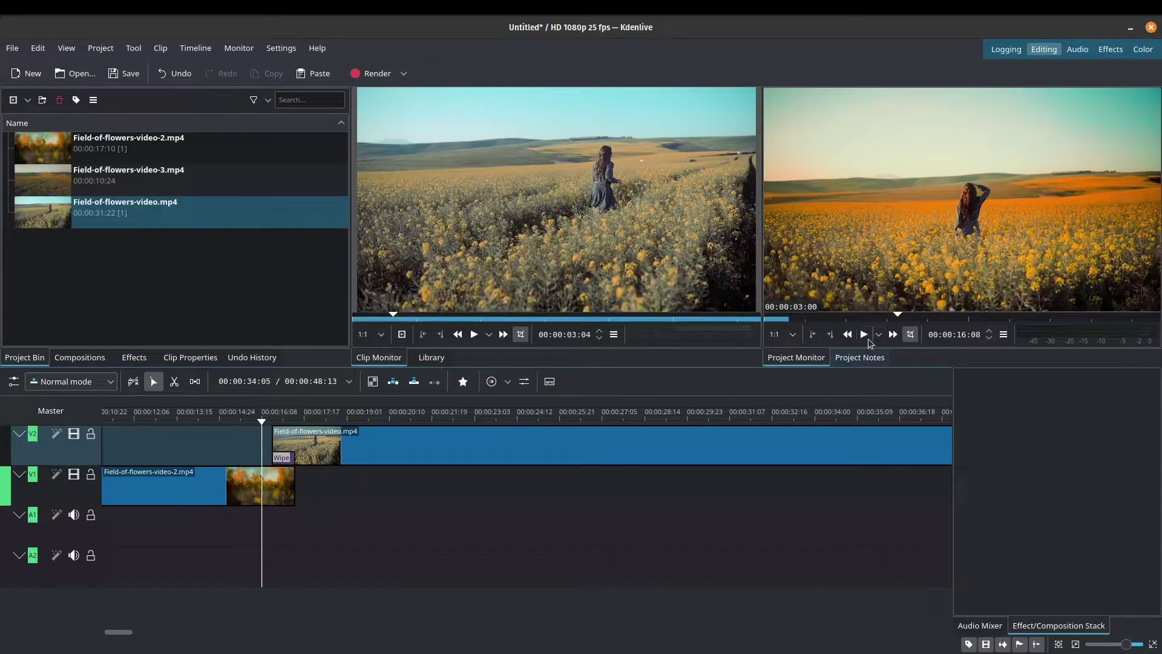
Preview the shortened 00:00:19 Wipe in the Project Monitor and bring up its settings.
left_click(866, 334)
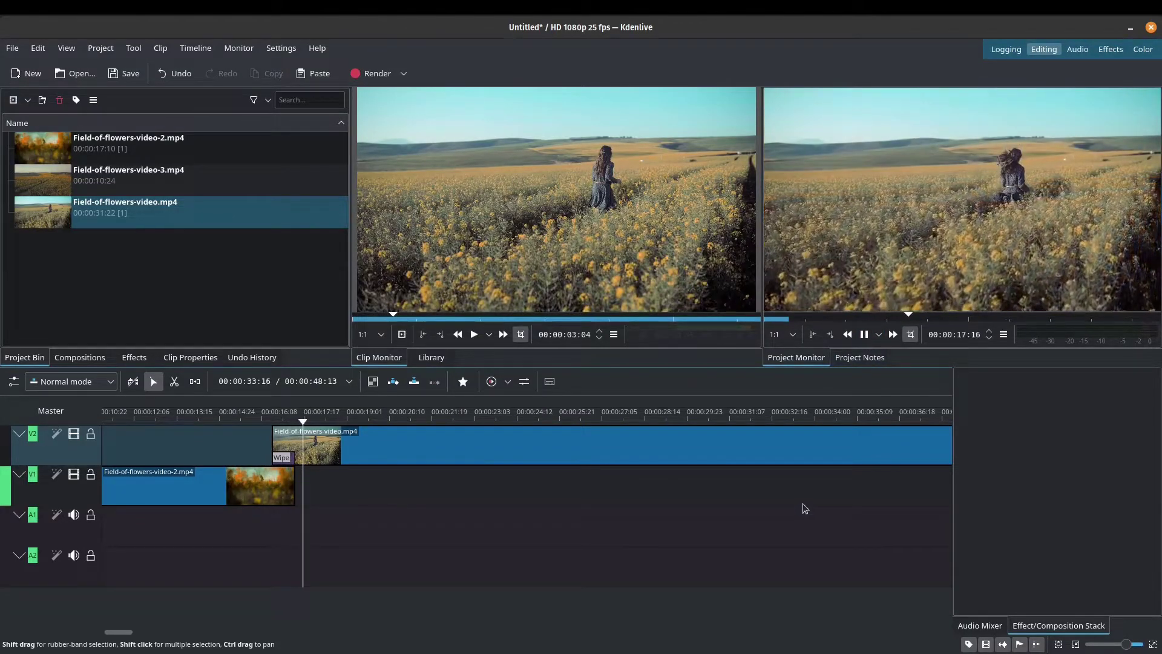
key("space")
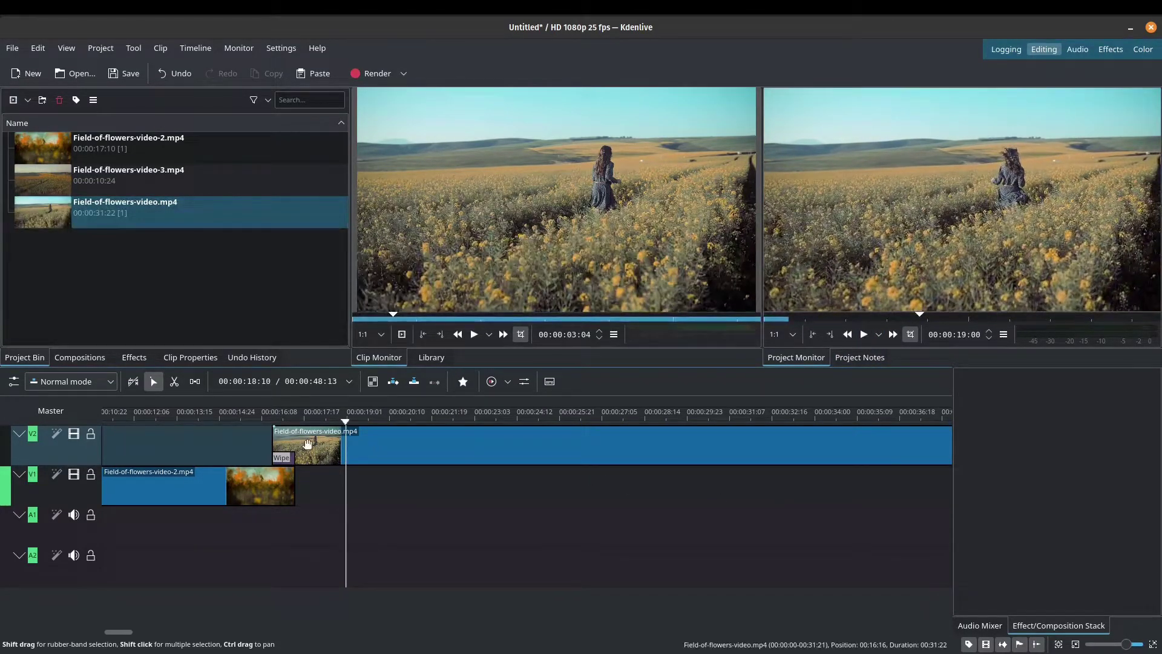
left_click(258, 443)
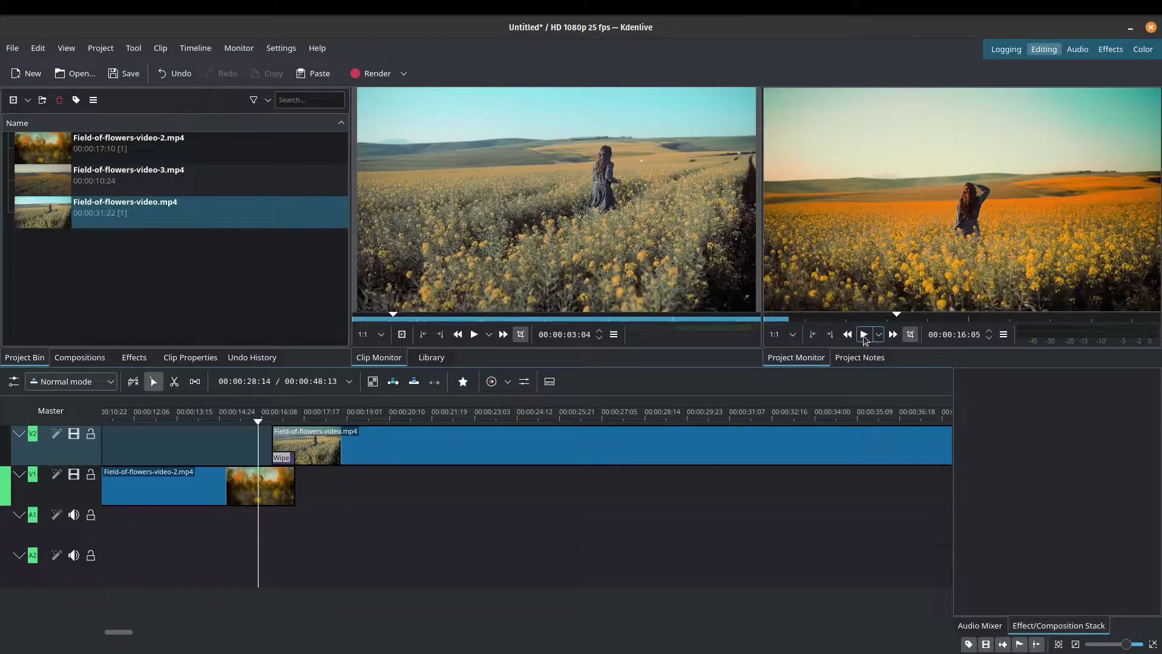
left_click(864, 334)
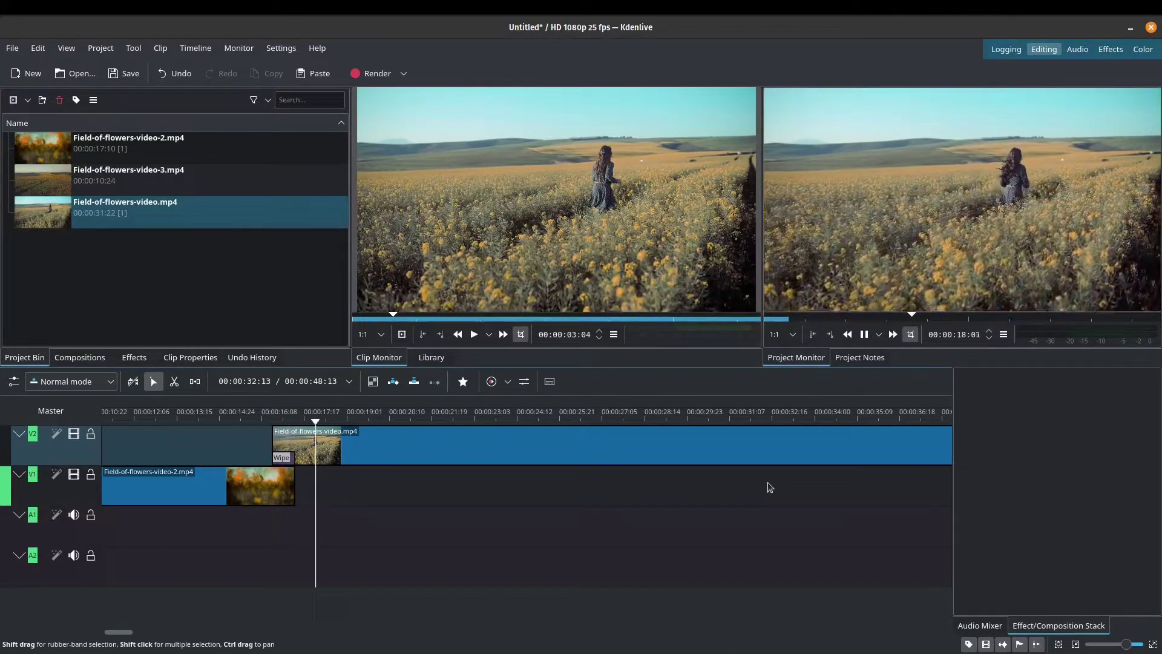
key("space")
key("shift+plus")
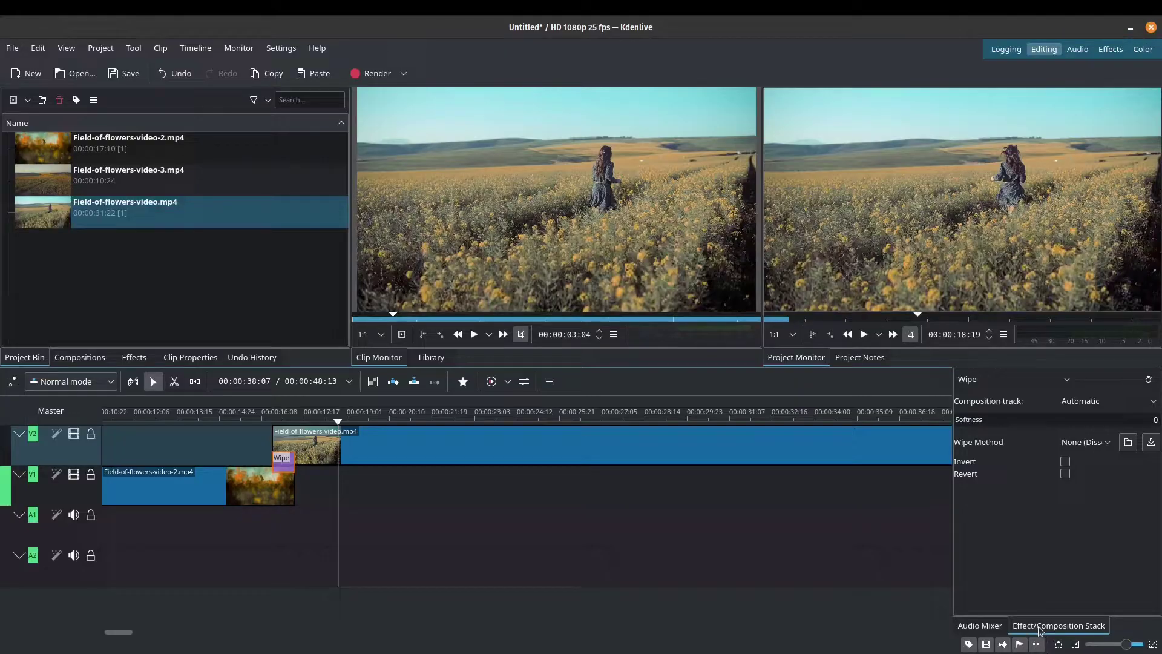
Show the Effect/Composition Stack panel and widen it so the Wipe's None (Dissolve) options are readable.
left_click(67, 48)
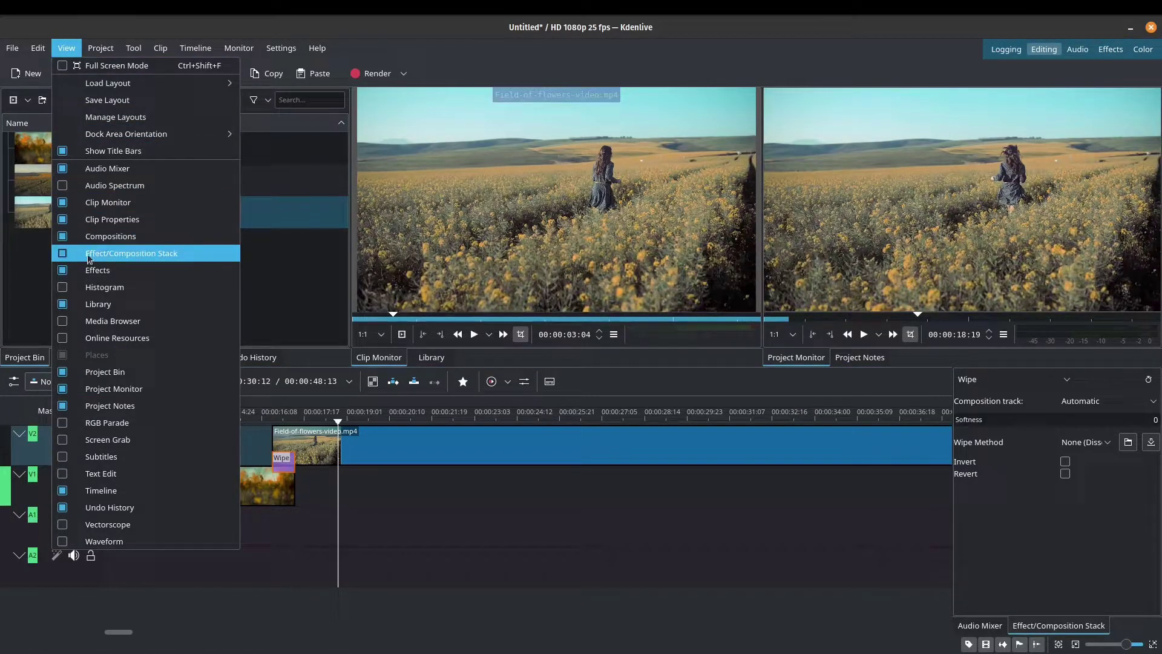
left_click(129, 253)
left_click(670, 522)
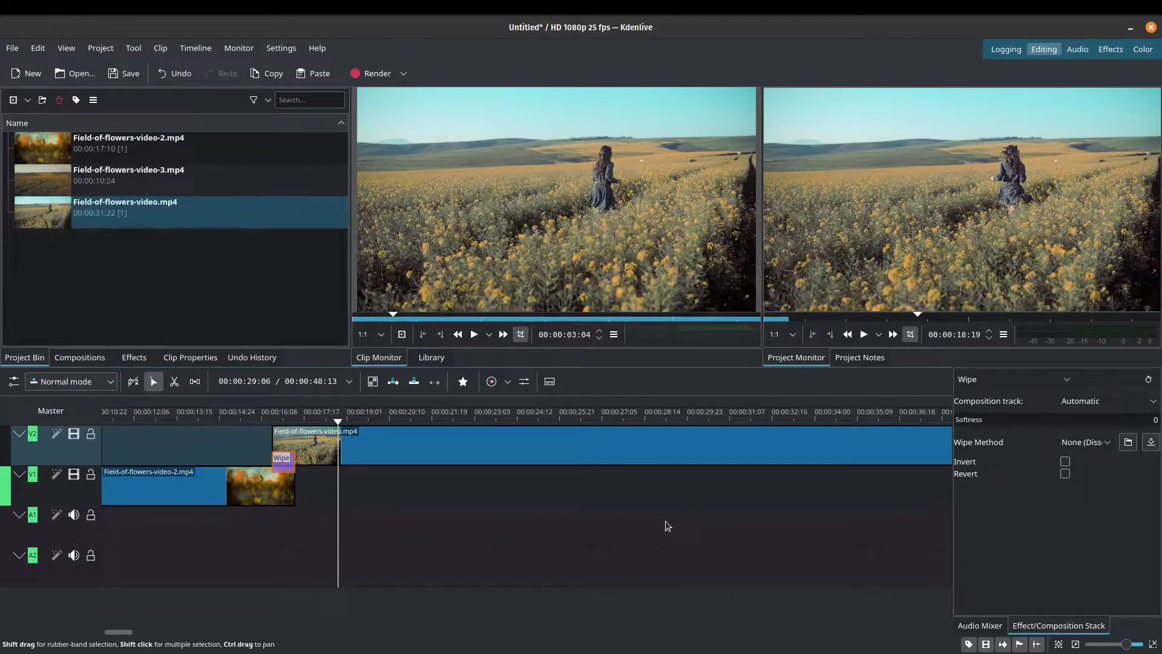
left_click(1100, 442)
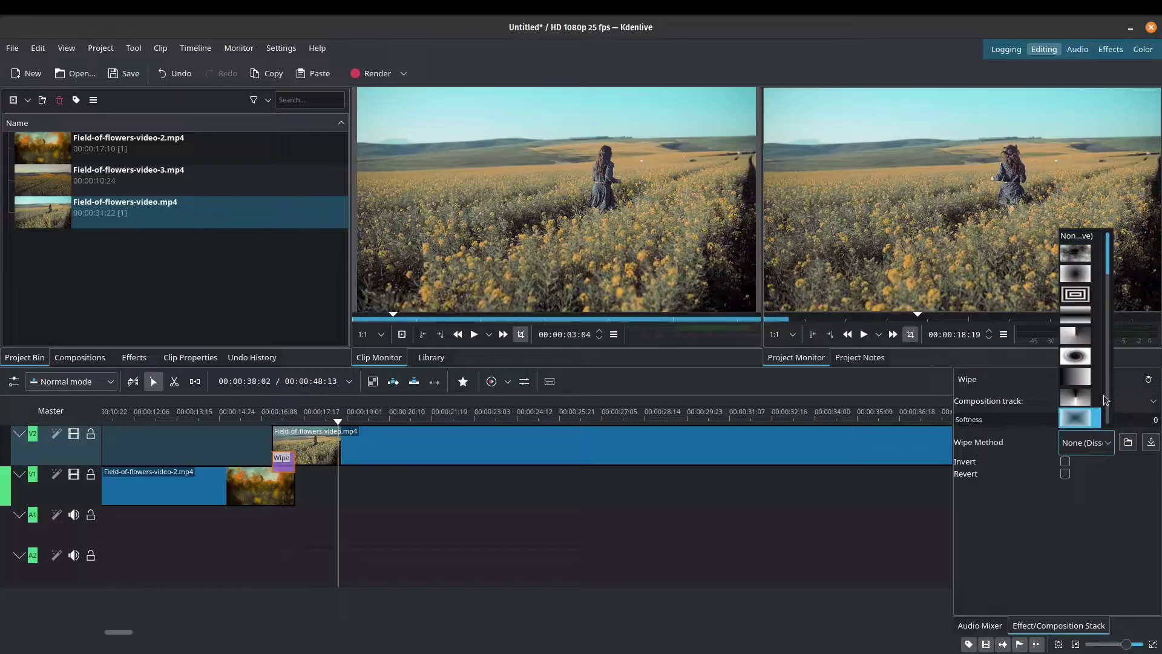
left_click(952, 515)
left_click_drag(954, 512, 781, 511)
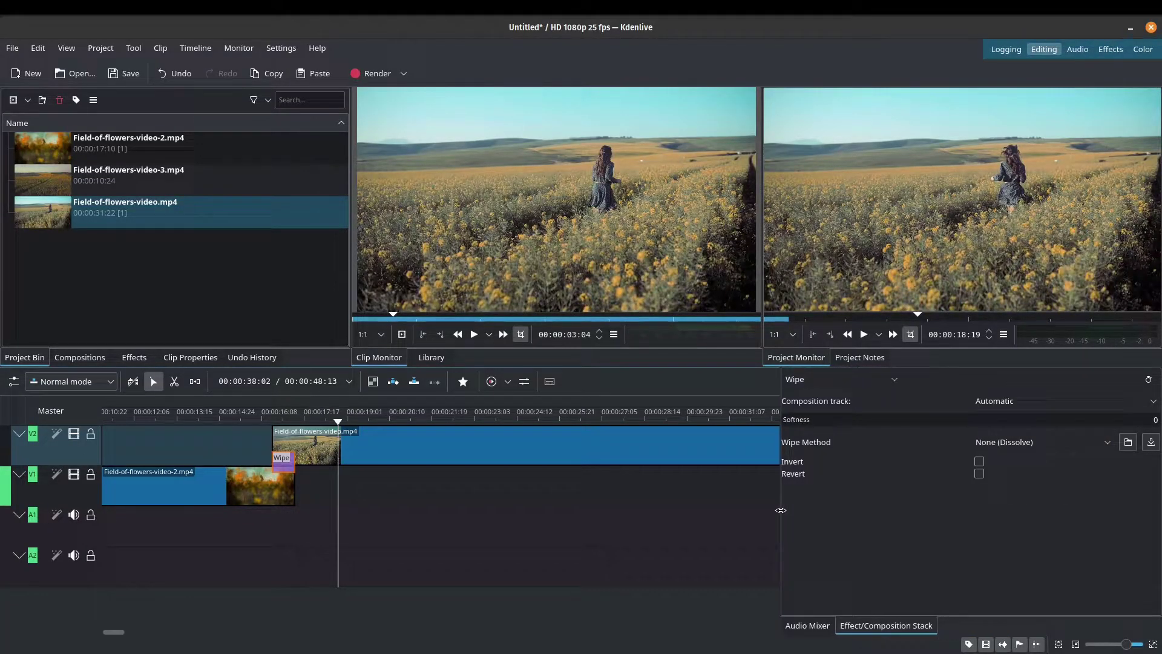
Set the Wipe method to cloud.pgm, move the V2 clip one second earlier, and extend the Wipe.
left_click(1016, 446)
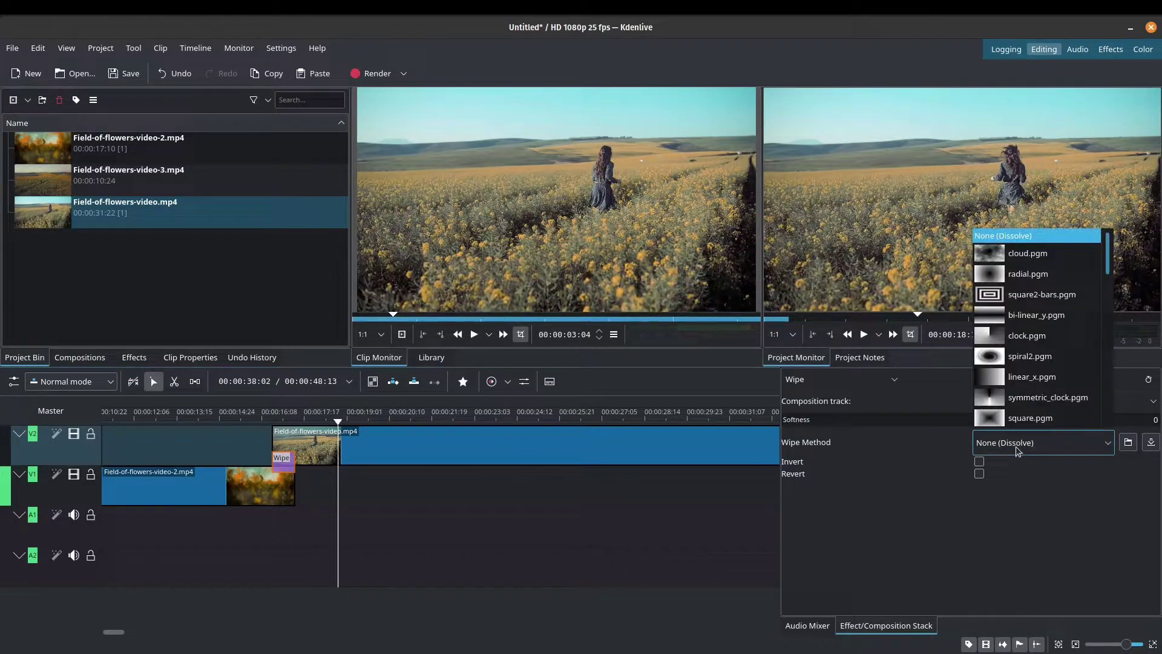
left_click(1044, 262)
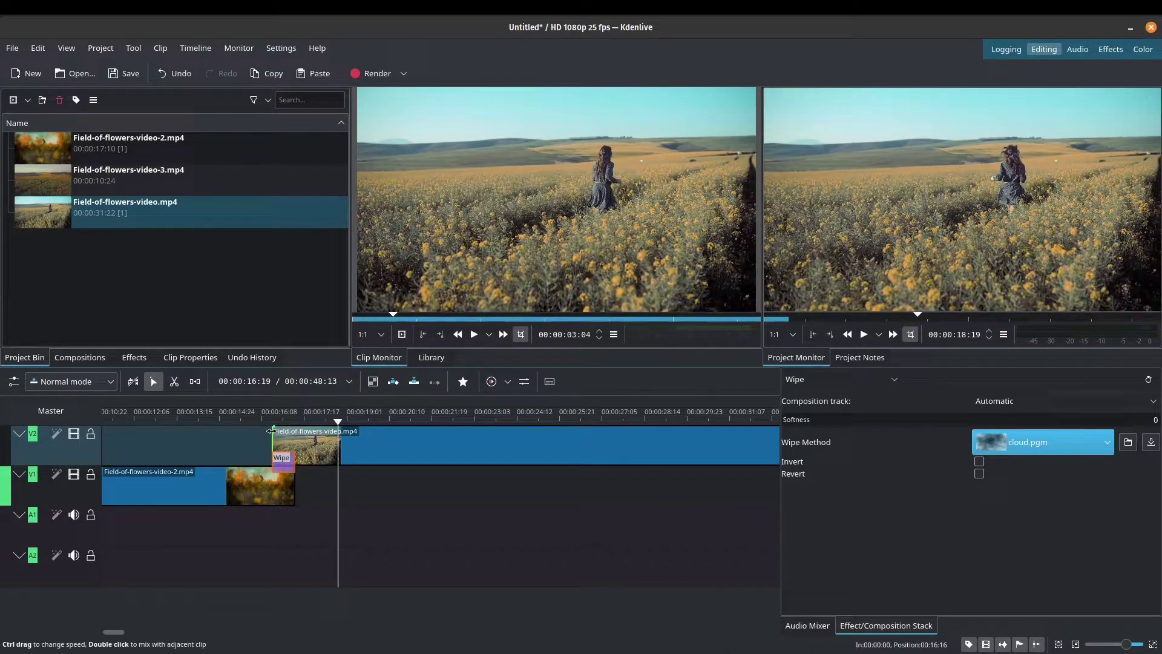
left_click_drag(411, 448, 363, 457)
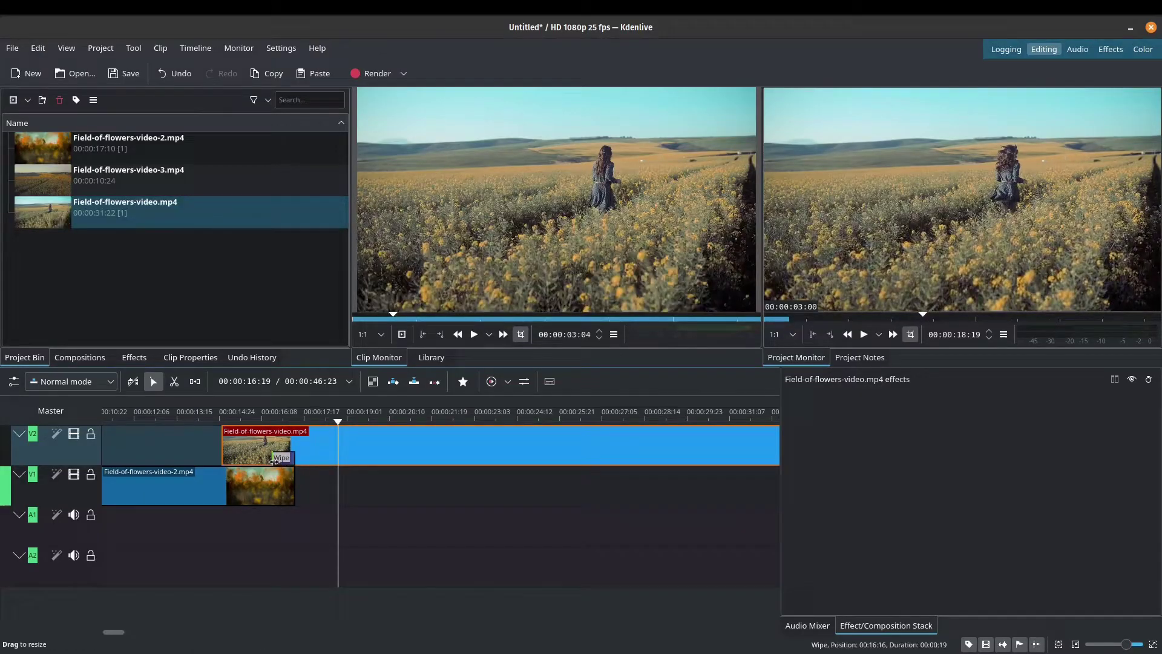
left_click_drag(270, 461, 222, 461)
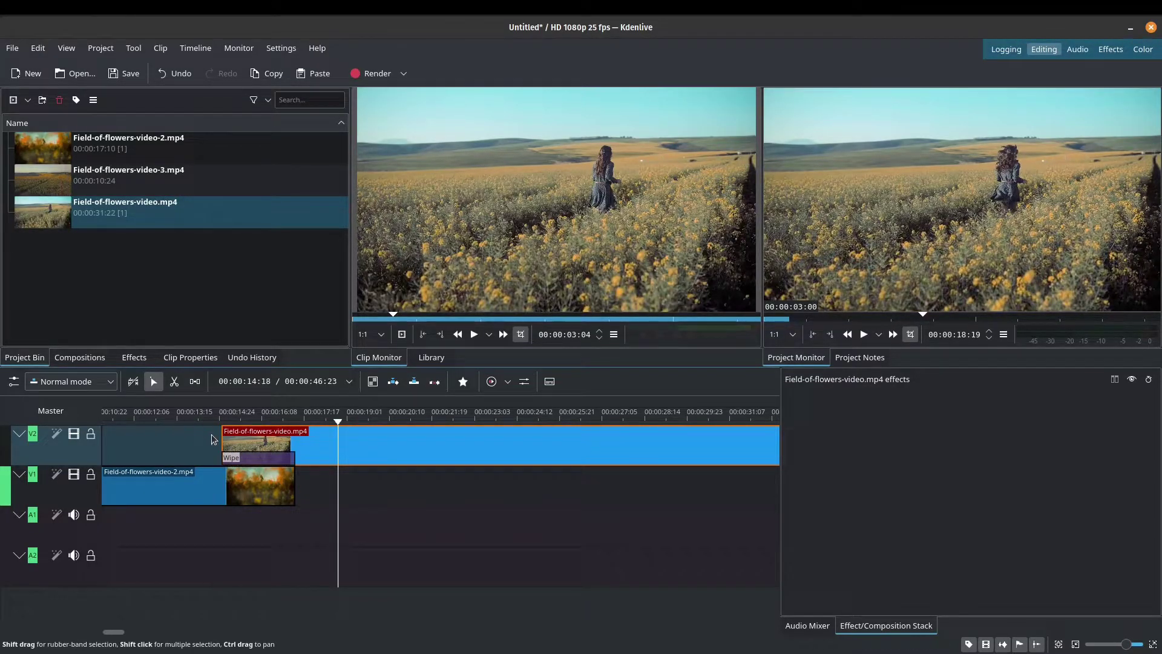
Preview the cloud wipe in the Project Monitor and reselect the Wipe composition.
left_click(212, 439)
left_click(474, 334)
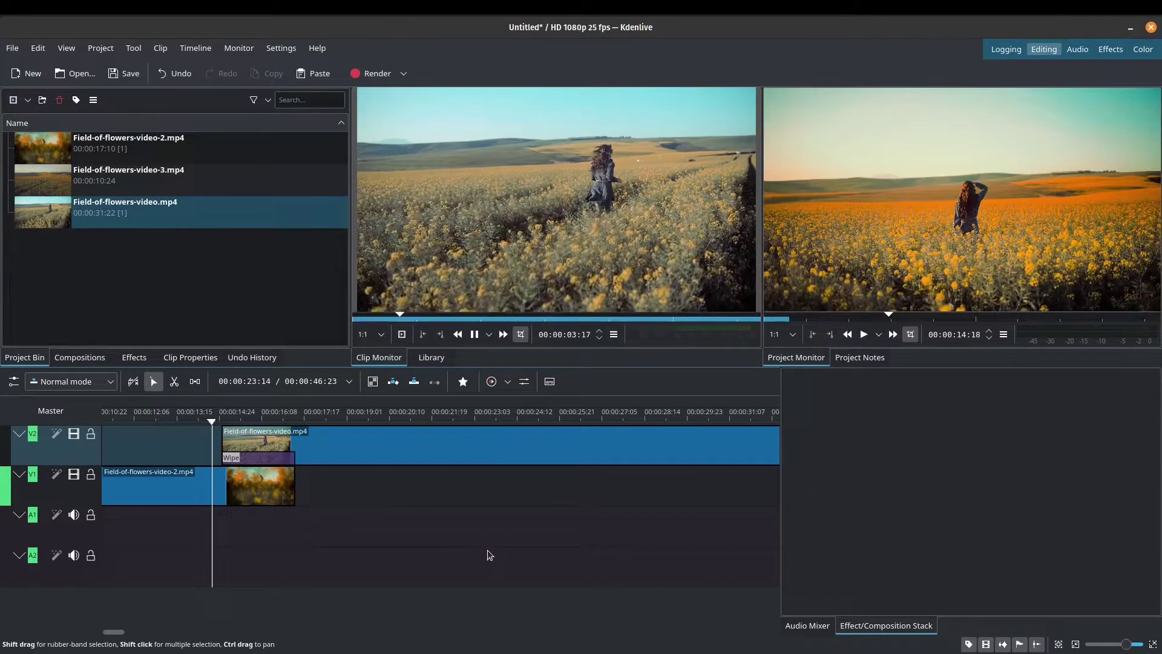
left_click(542, 266)
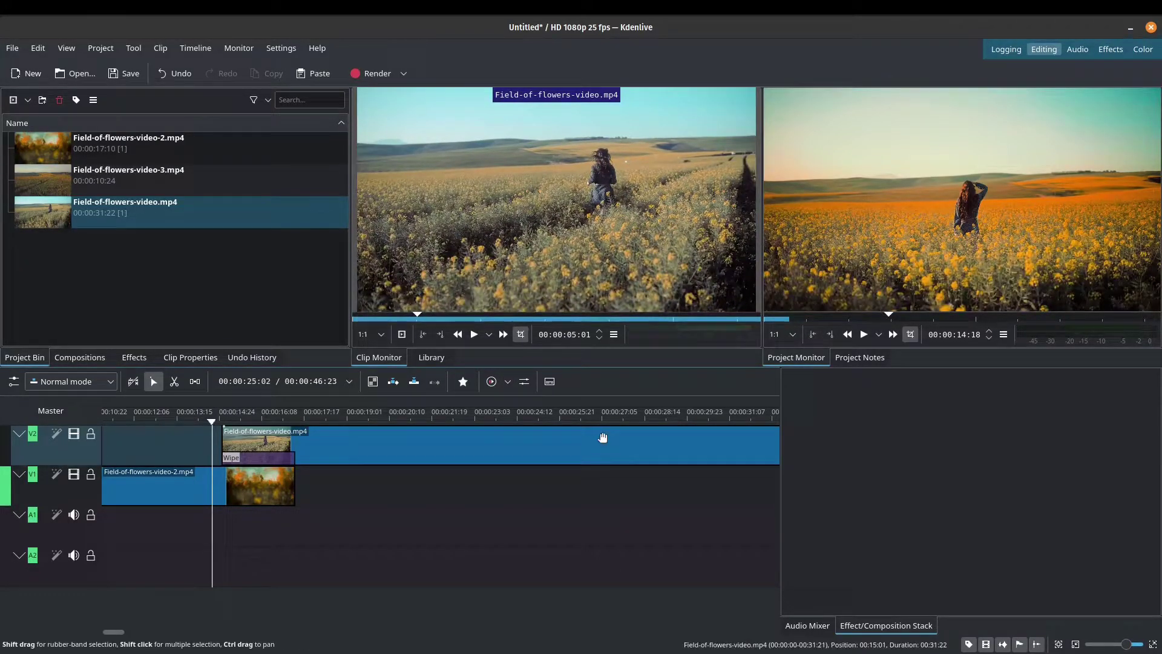
left_click(864, 334)
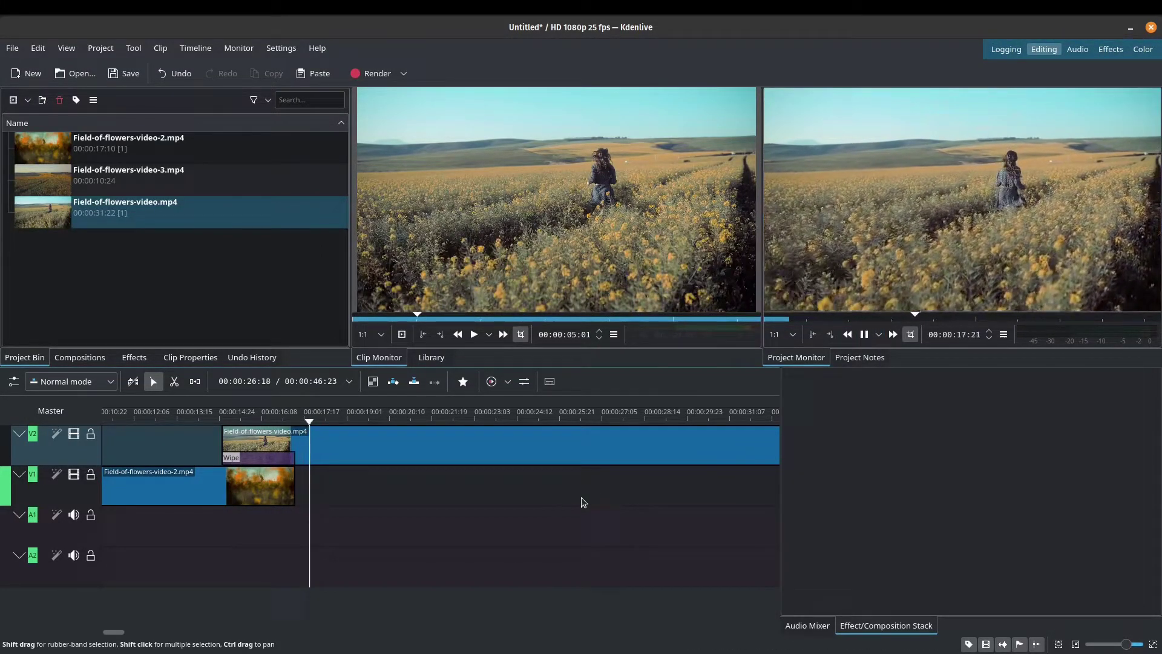
key("space")
left_click(259, 458)
Try the radial.pgm wipe pattern and preview it on the timeline.
left_click(1050, 448)
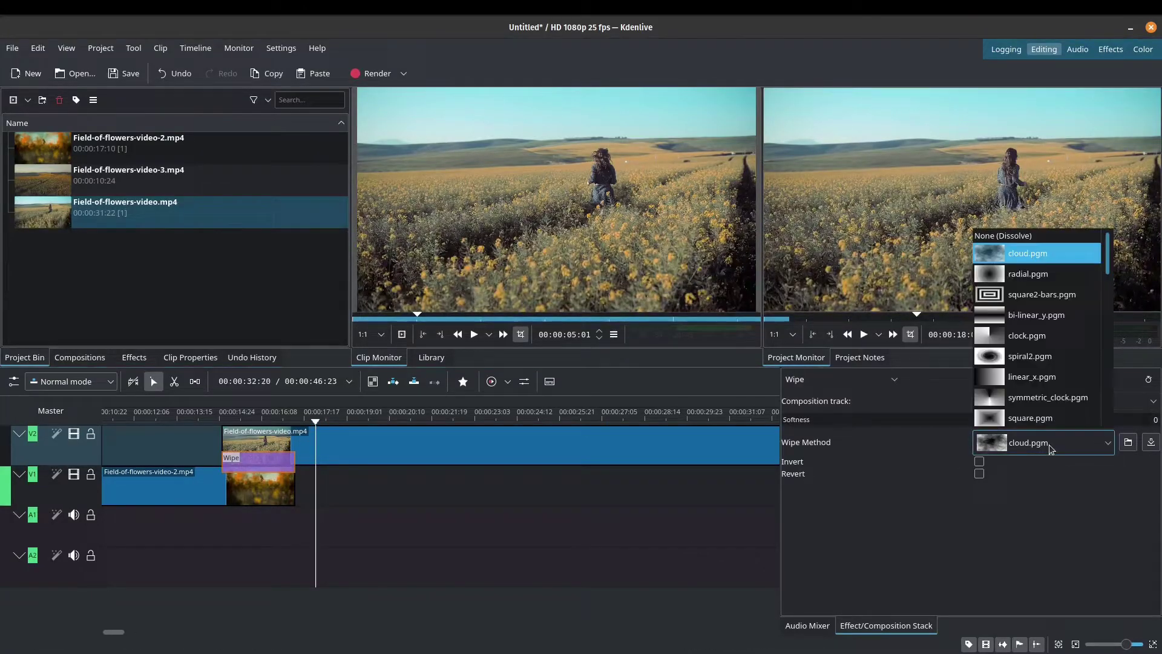
left_click(1058, 283)
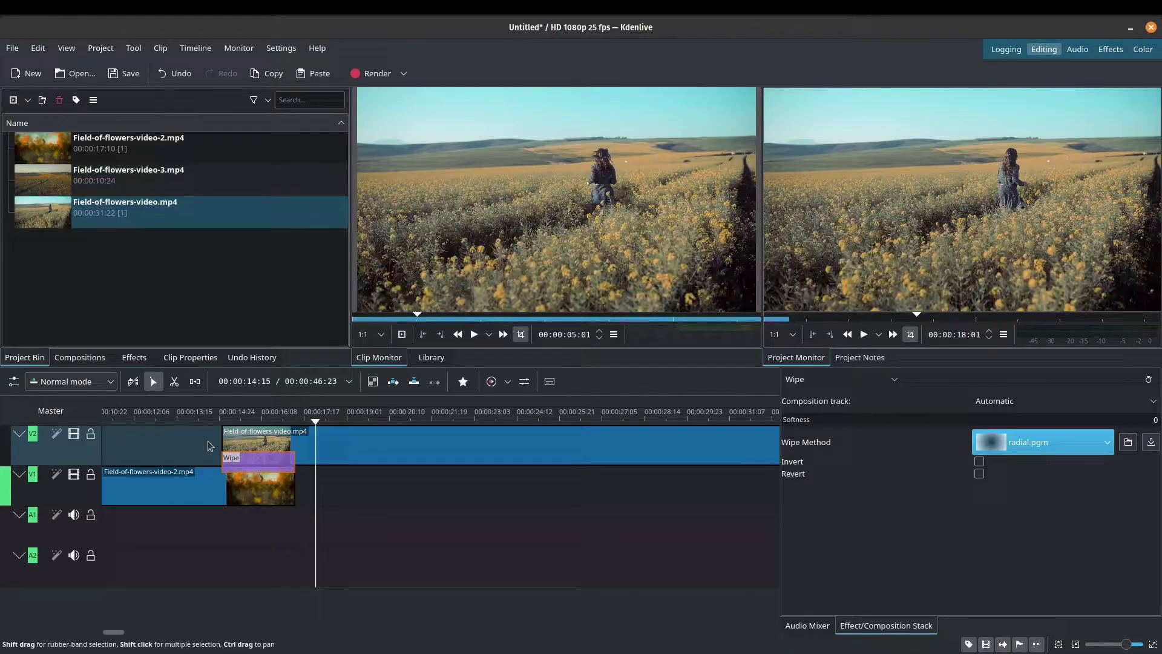
left_click(418, 427)
key("space")
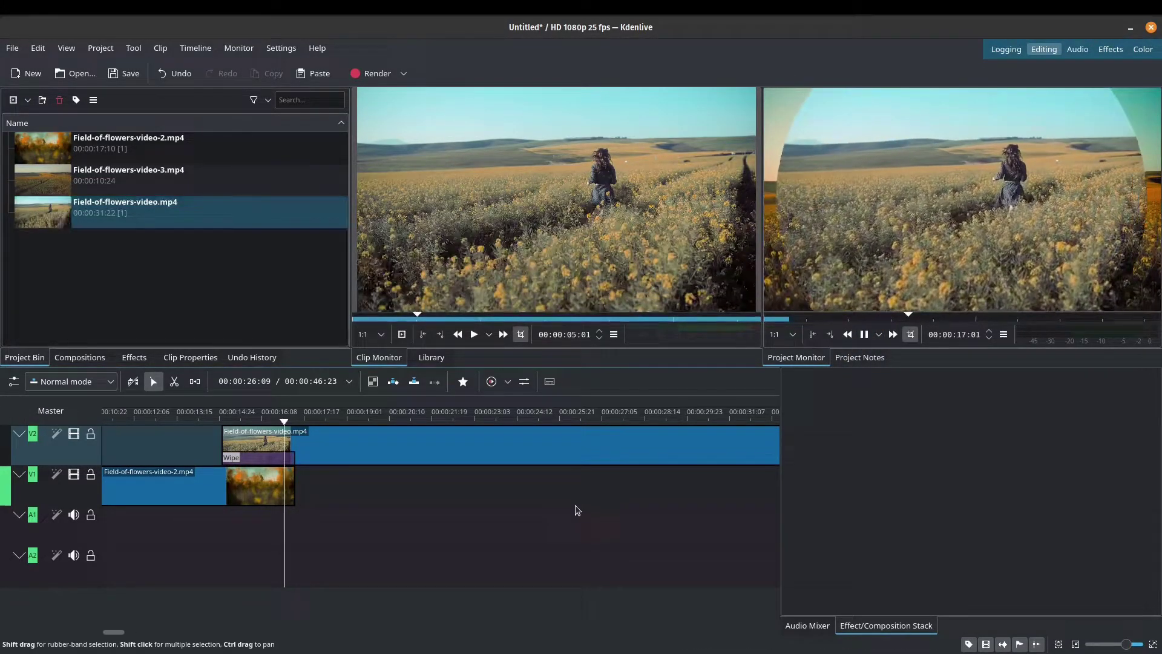
key("space")
Switch the Wipe to square2-bars.pgm and preview it in the Project Monitor.
left_click(267, 461)
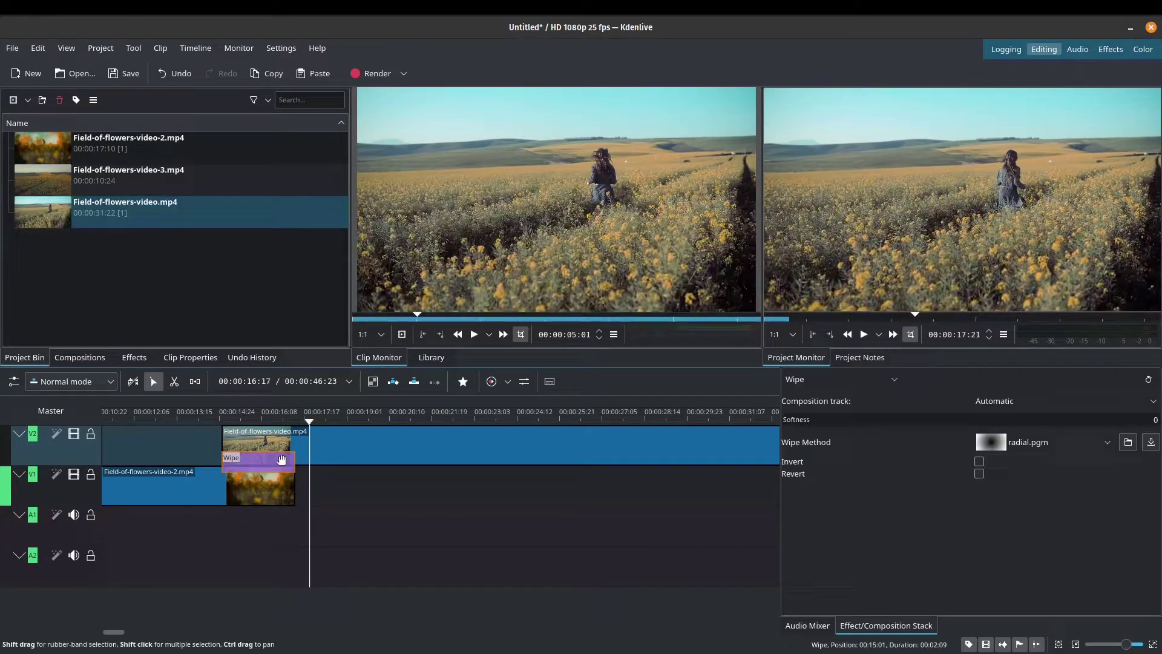
left_click(1018, 448)
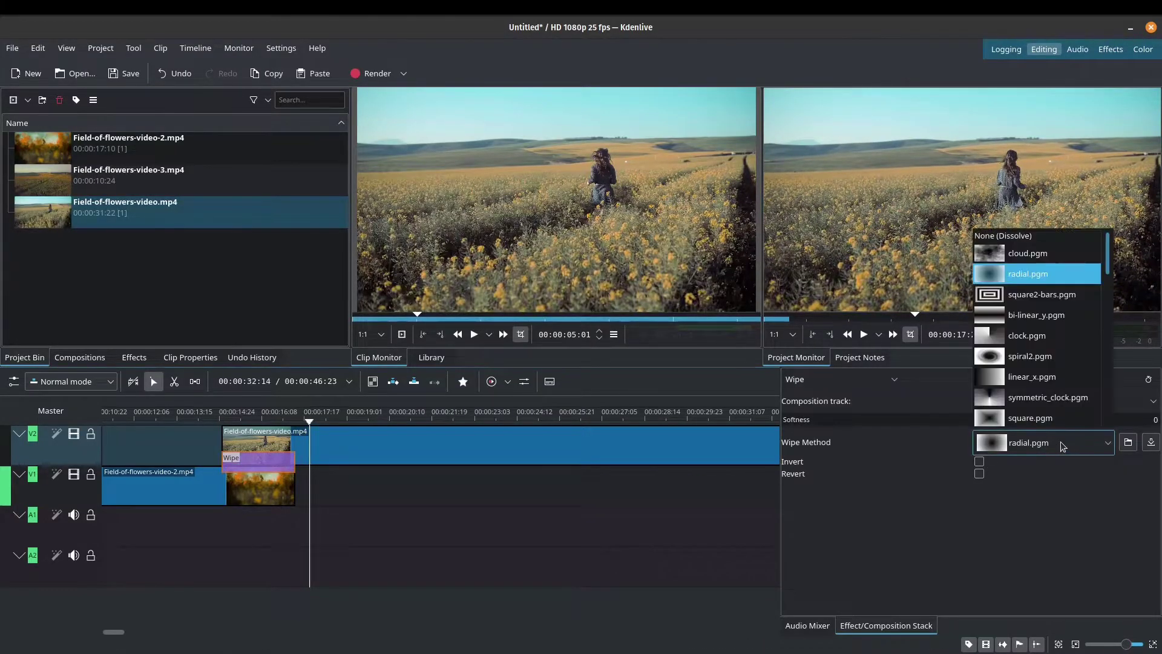
left_click(1068, 308)
left_click(215, 446)
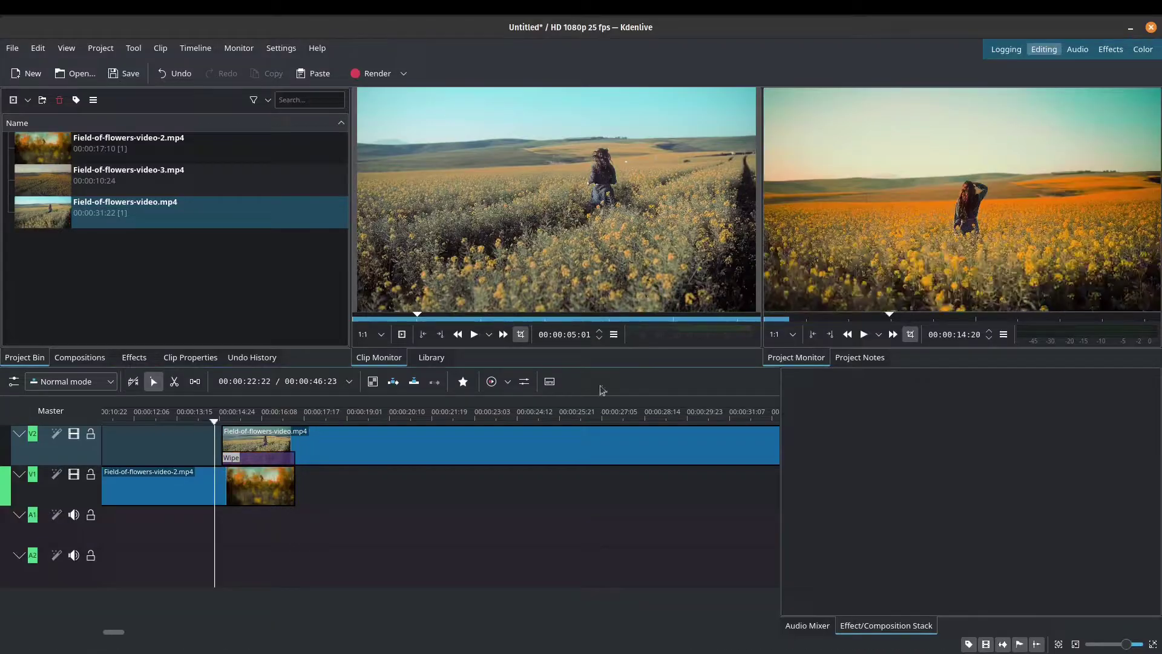
left_click(863, 335)
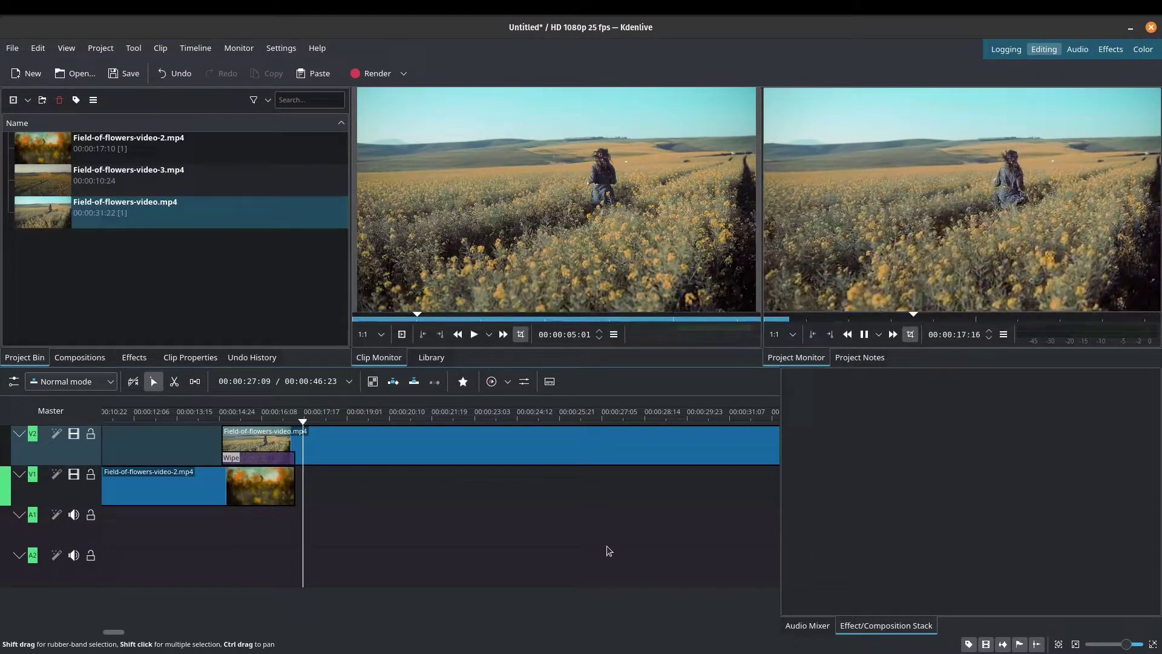
key("space")
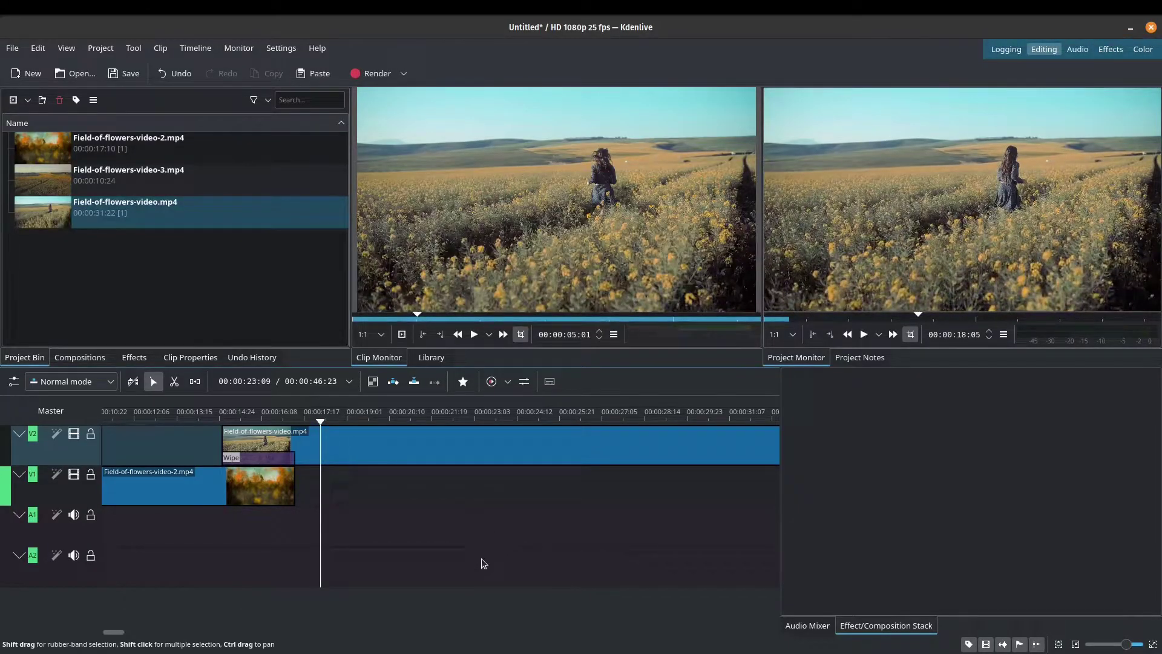
Select the wipe between the flower clips and browse its Wipe Method list, leaving square2-bars.pgm.
left_click(215, 414)
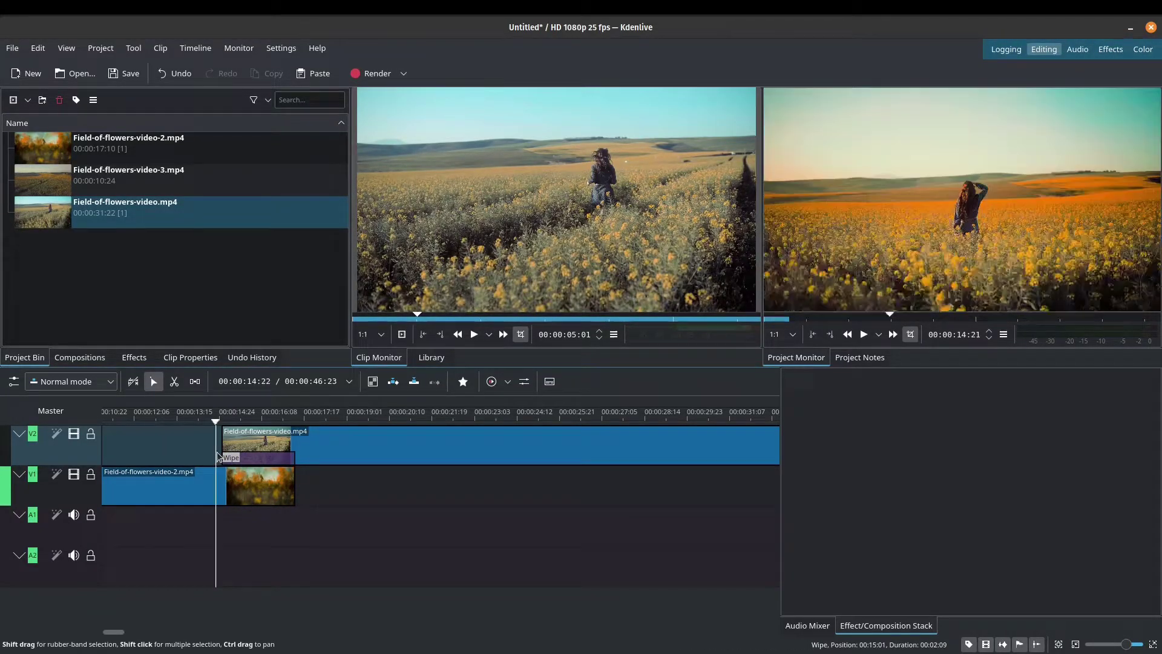
left_click(259, 459)
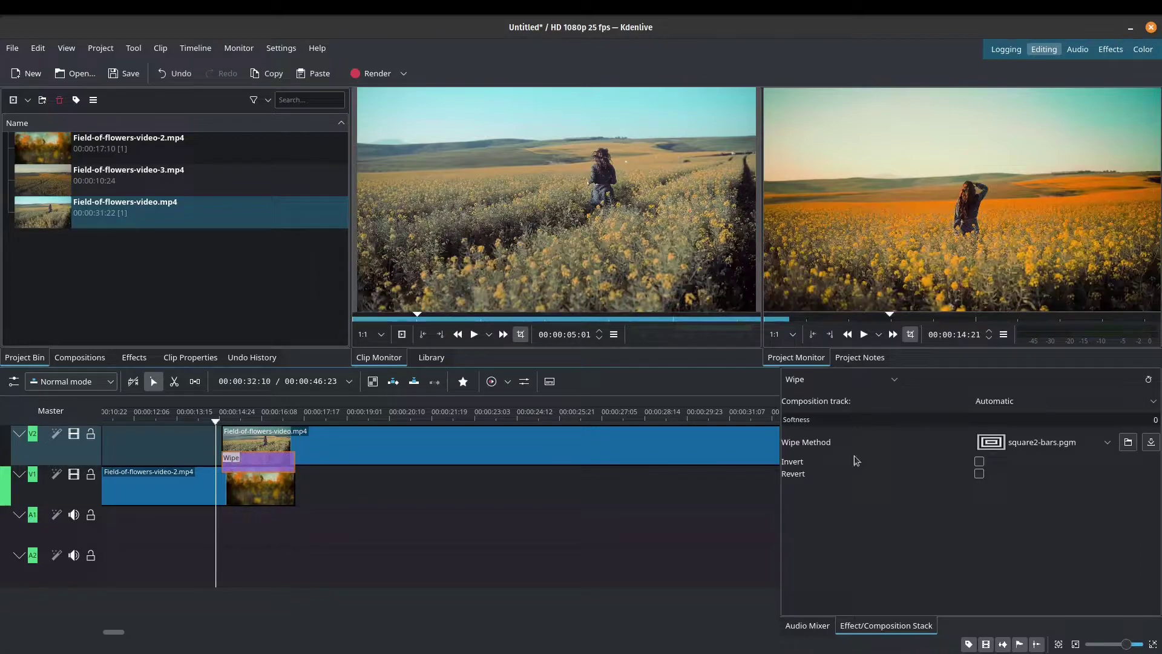
left_click(1067, 438)
scroll(1069, 356, "up", 5)
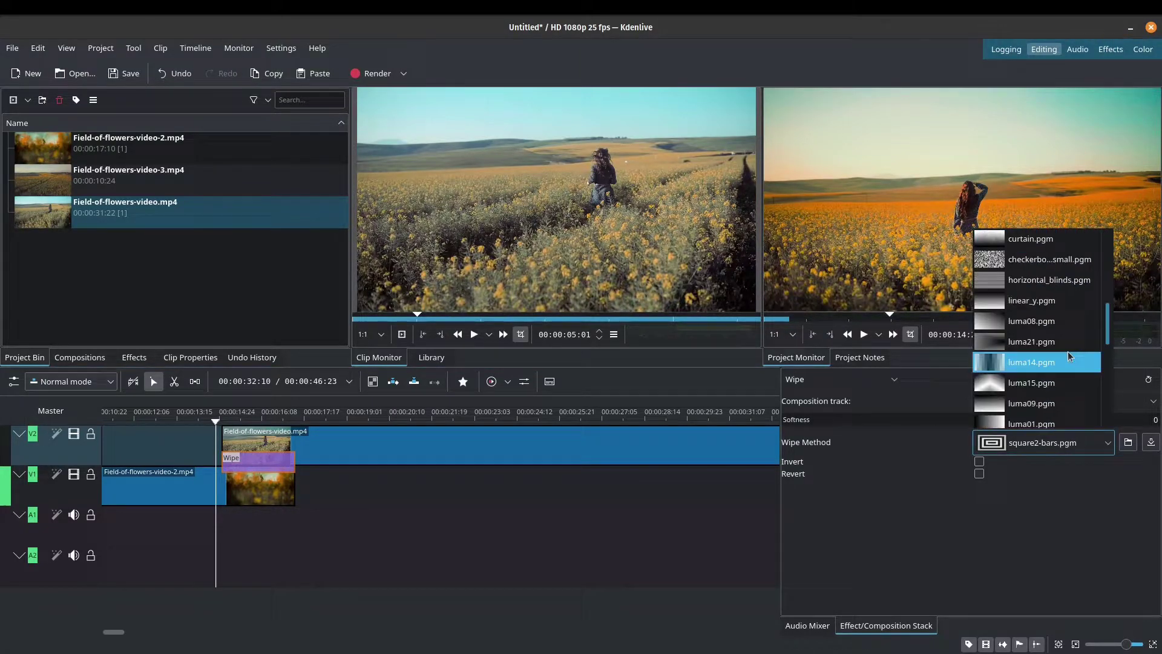
scroll(1069, 356, "up", 6)
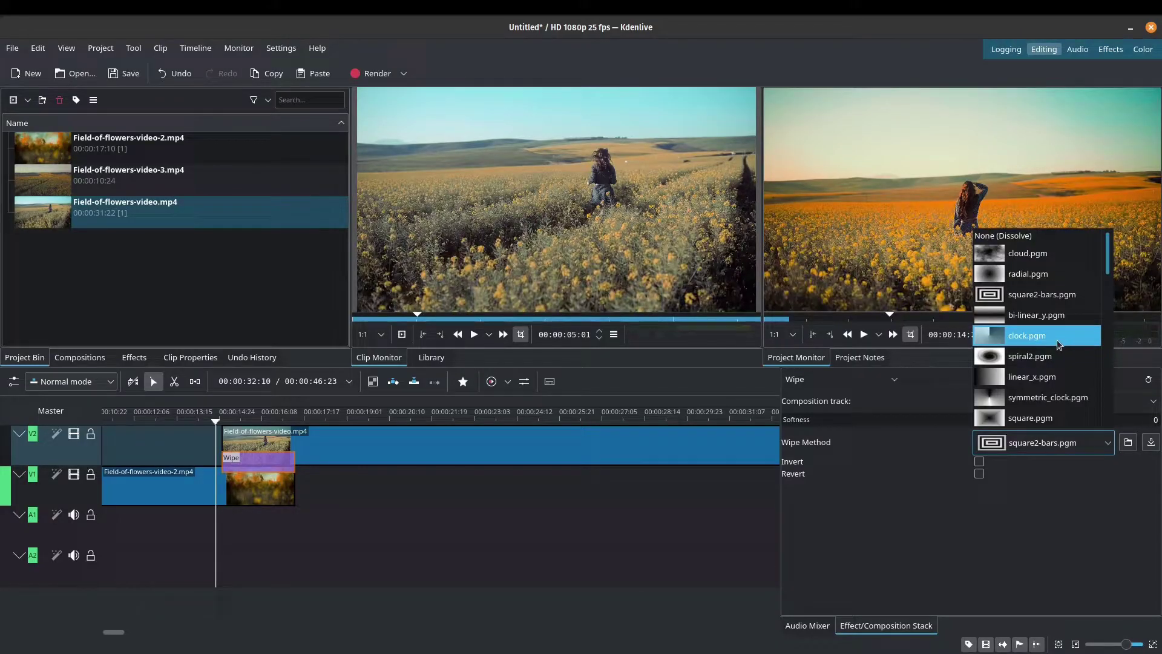
left_click(502, 484)
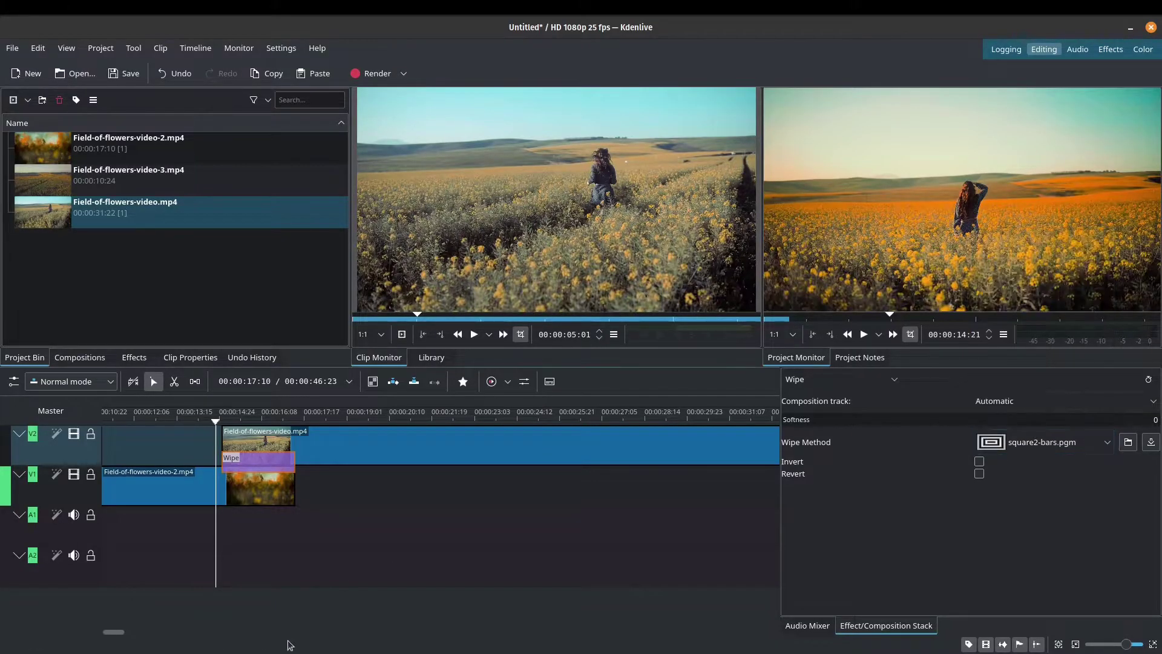
Start a new title clip from the Project Bin and type 'Field of Flowers'.
right_click(193, 278)
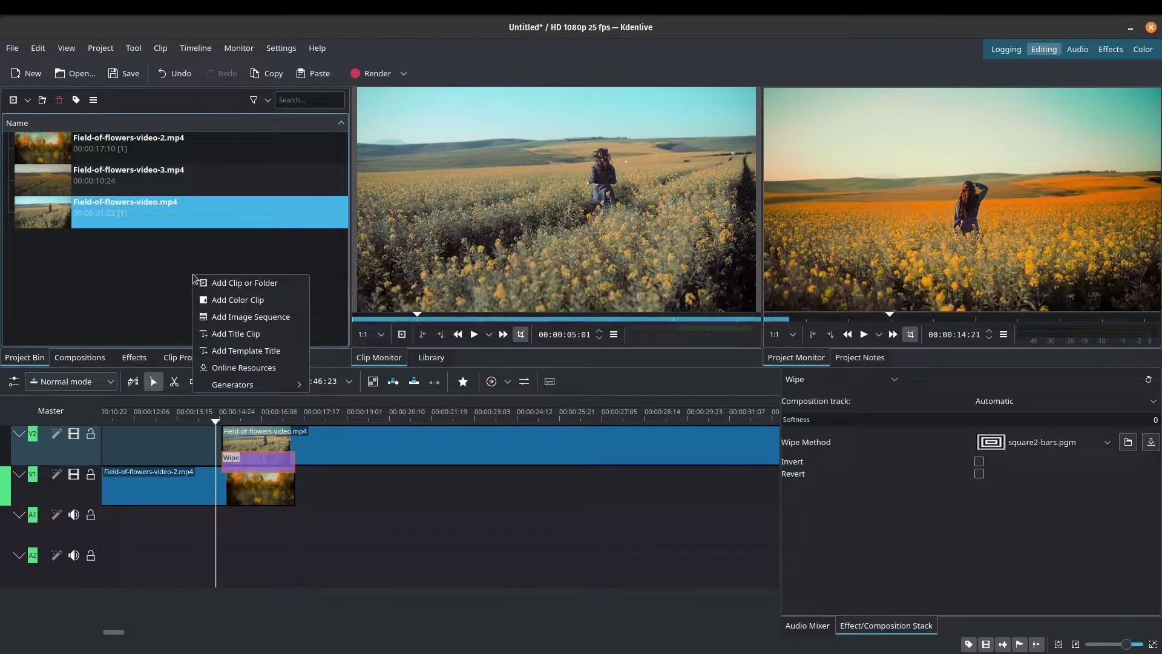
left_click(222, 333)
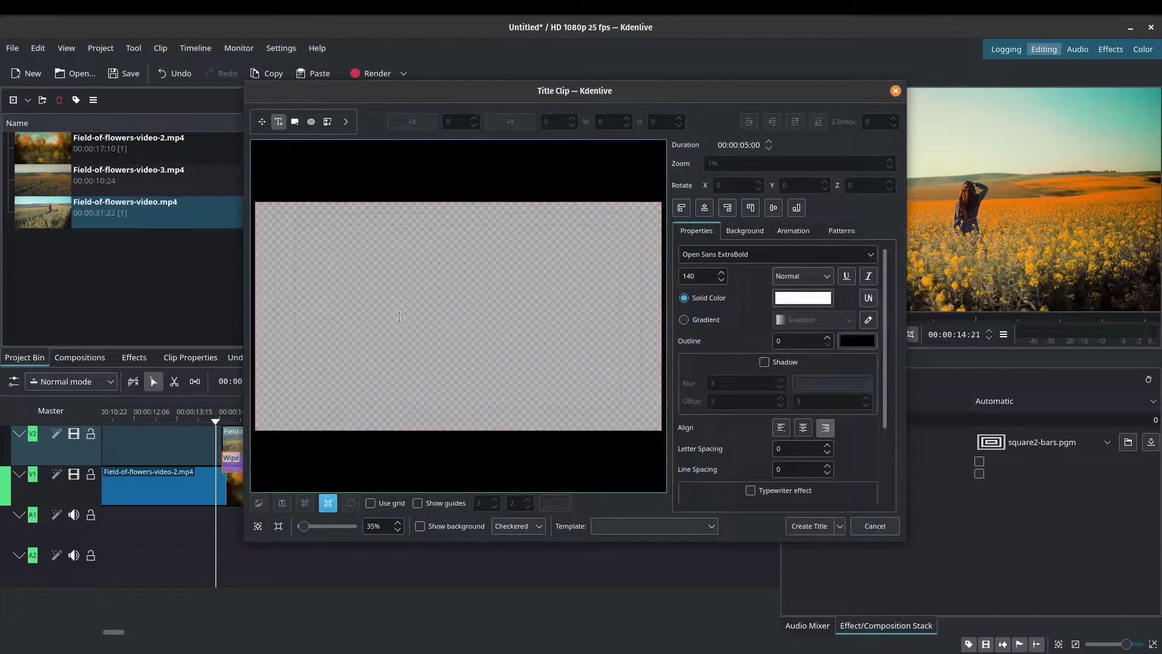
type("Fields")
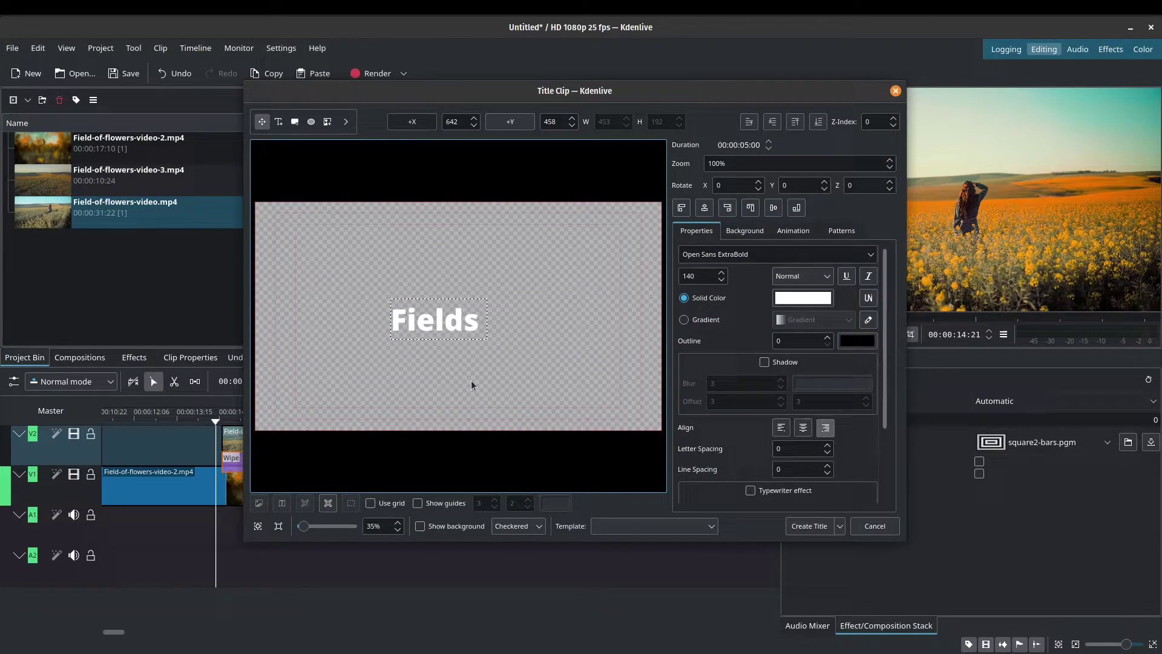
key("BackSpace")
type("of Flowers")
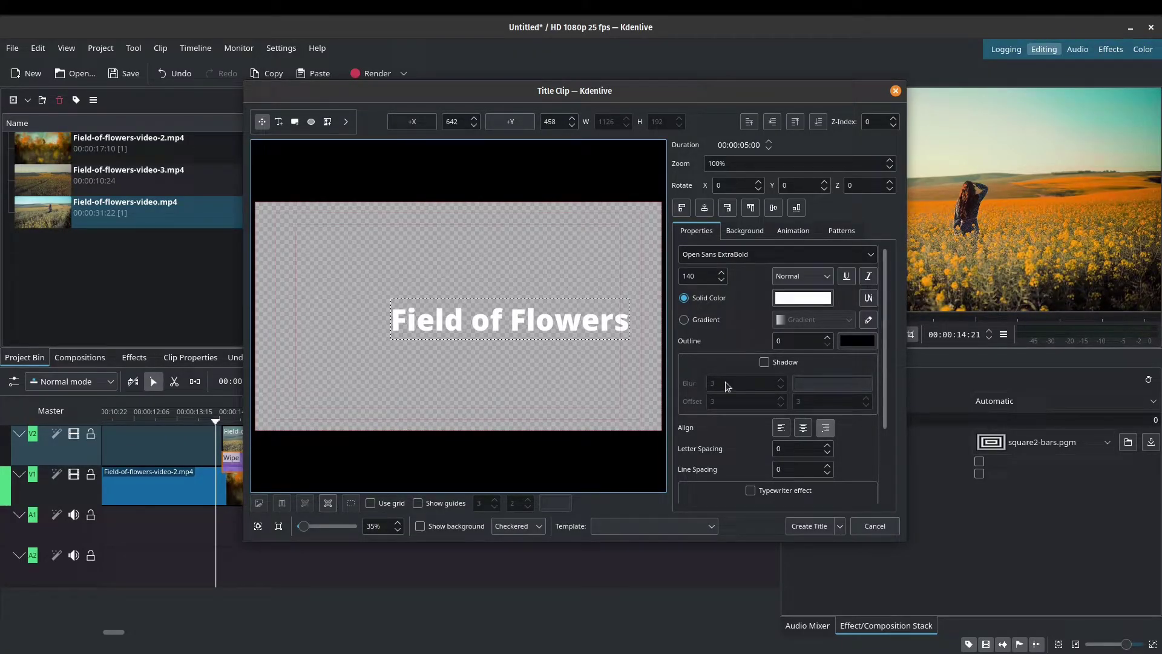
Give the title a drop shadow, centre it horizontally and vertically, and create it.
left_click(765, 362)
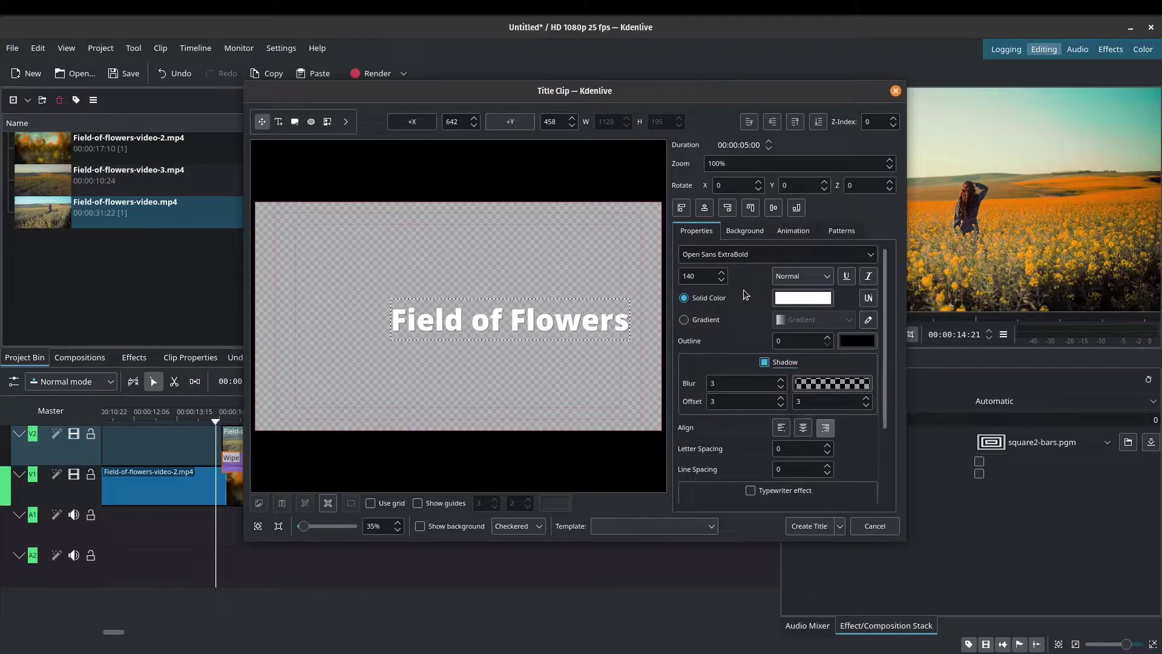
left_click(706, 211)
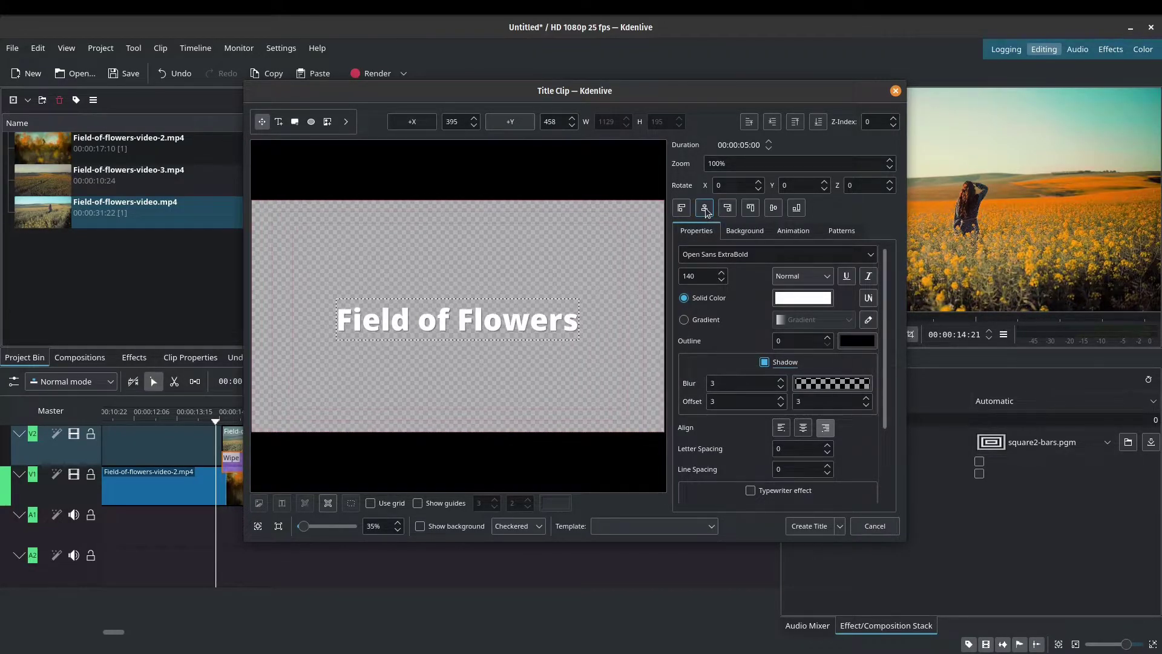
left_click(773, 208)
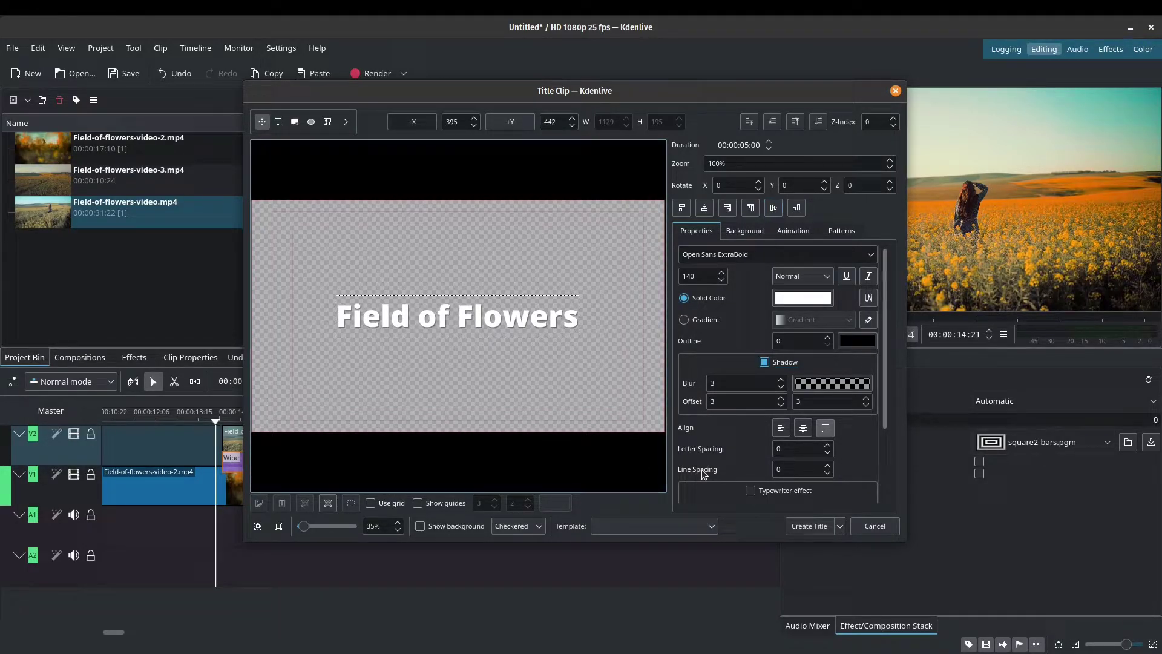
left_click(807, 526)
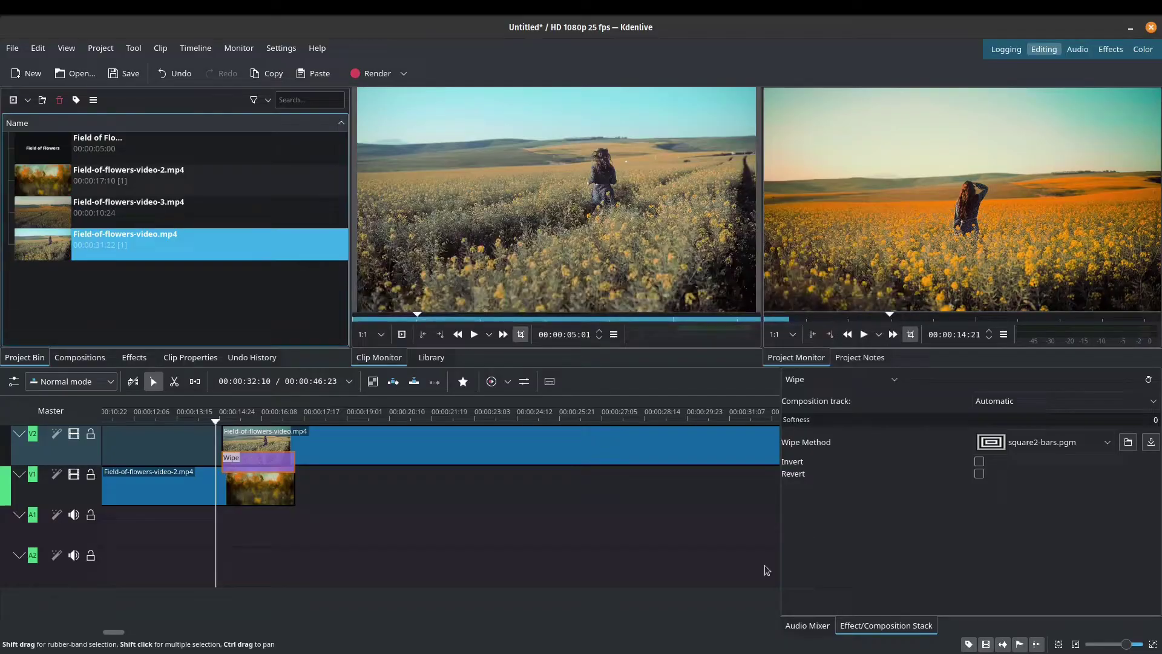
Preview the new title, then insert an audio-video track above V2.
left_click(113, 150)
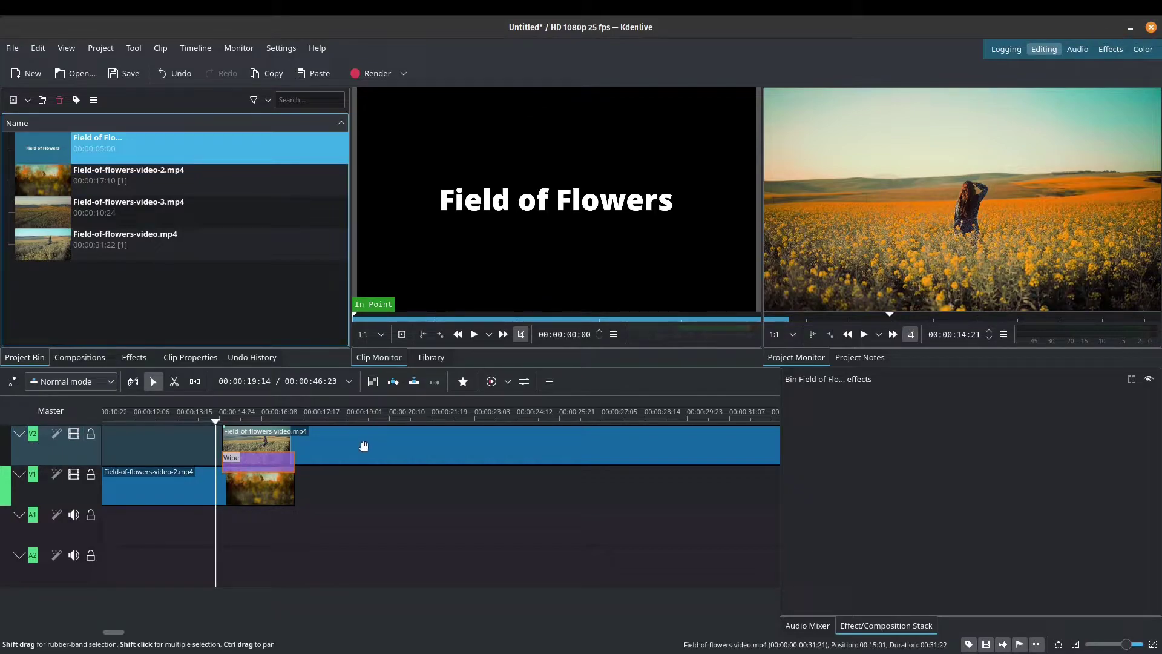
right_click(19, 437)
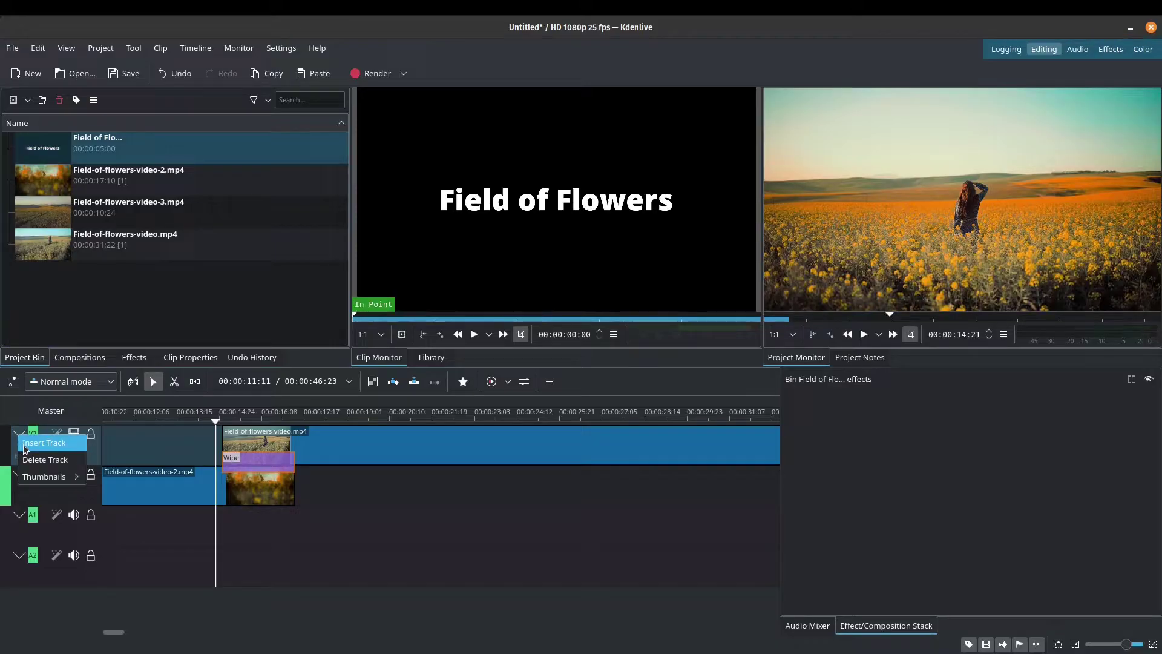
left_click(44, 442)
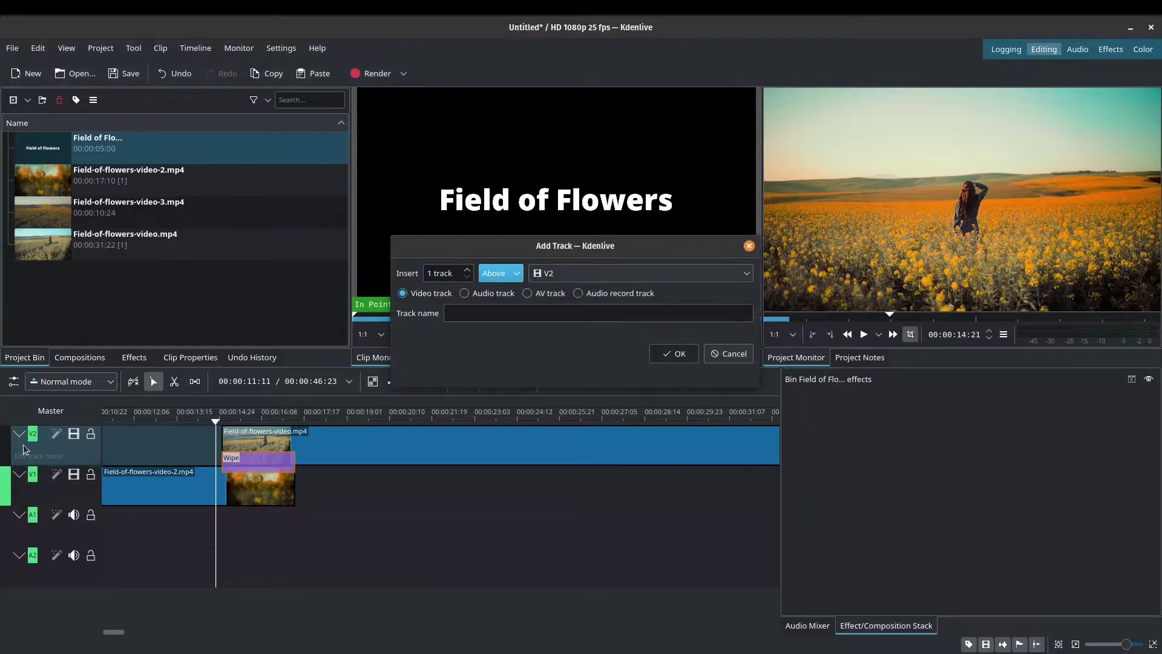
left_click(528, 293)
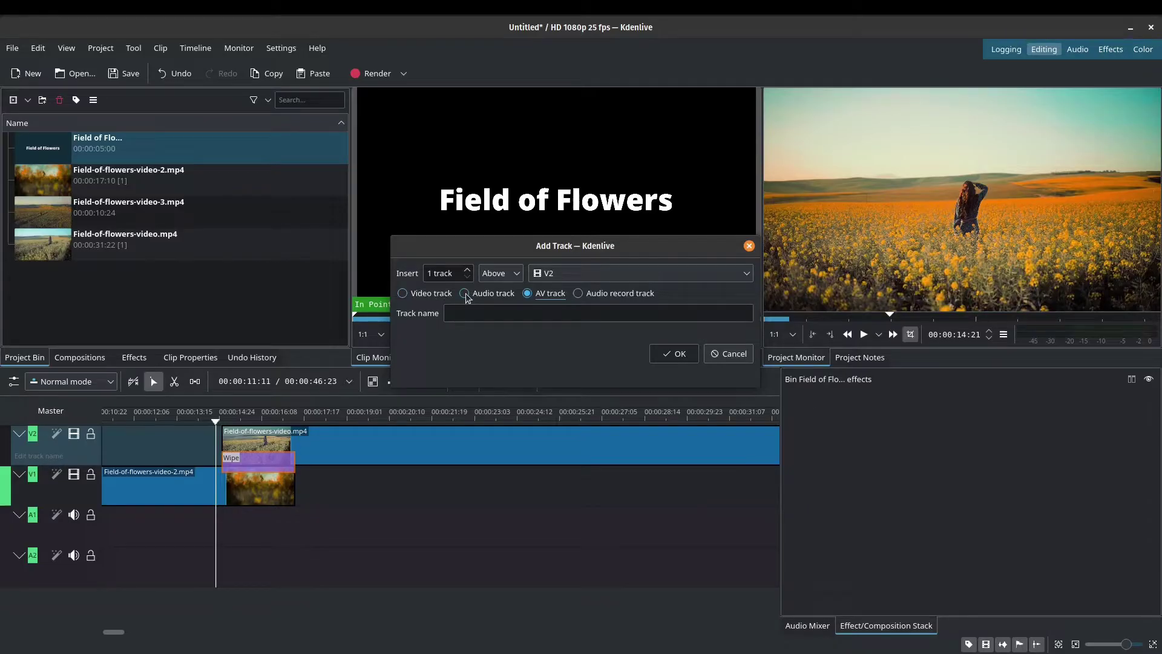
left_click(525, 313)
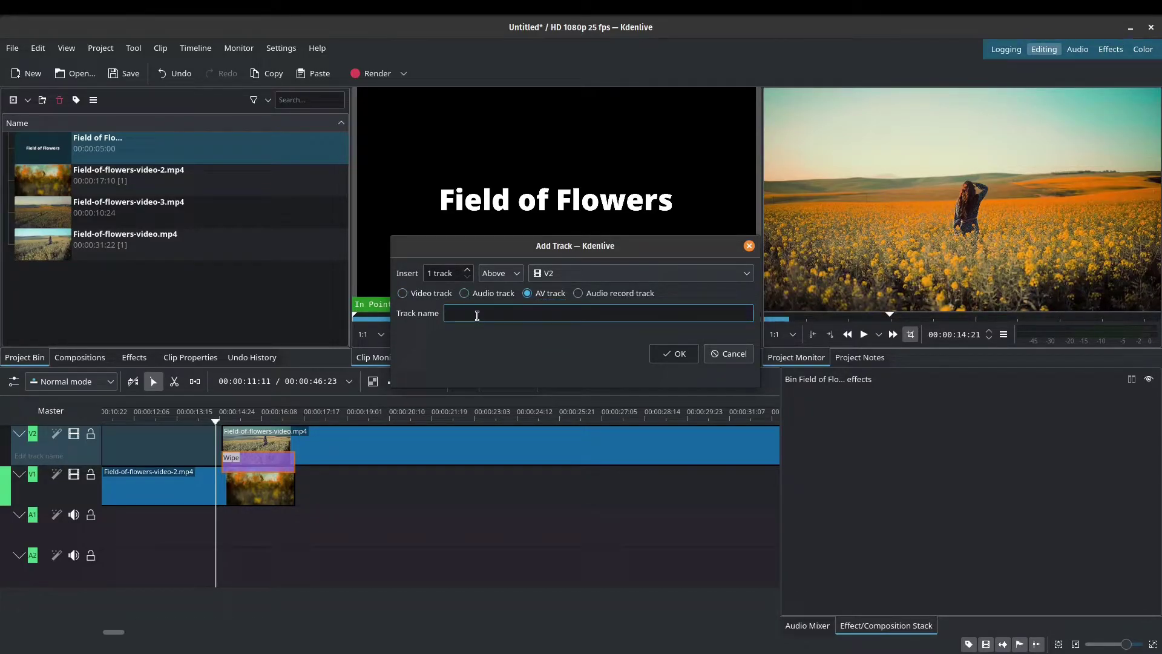
left_click(673, 354)
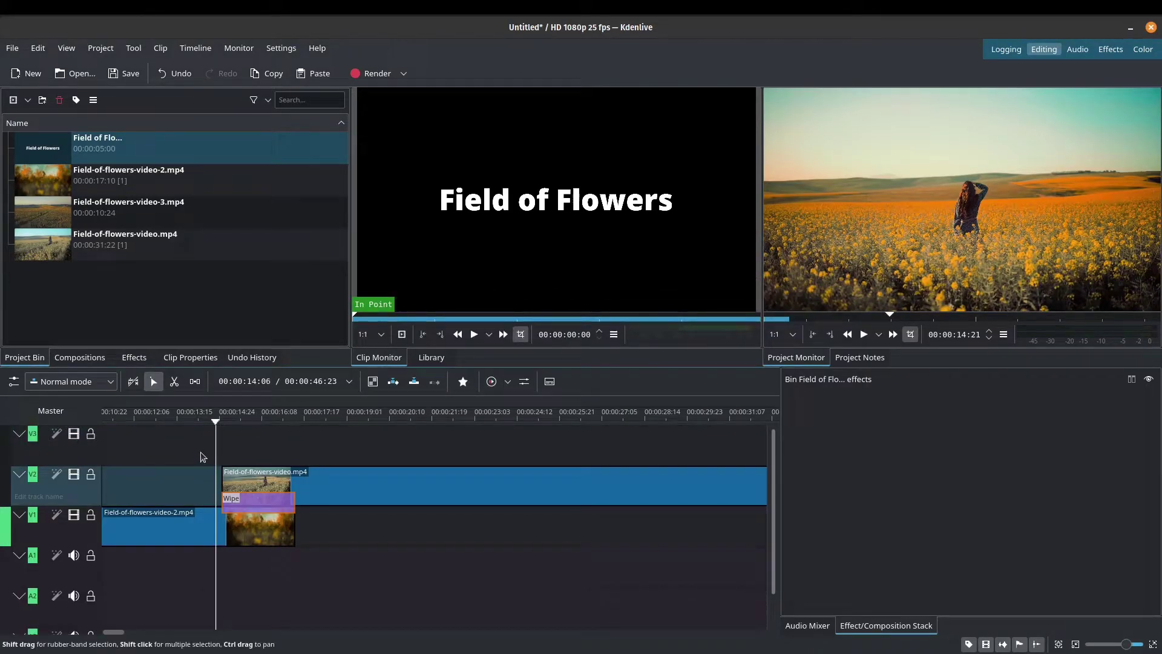
Place the Field of Flowers title on V3 over the flower clip, around 00:00:17.
left_click_drag(776, 453, 775, 503)
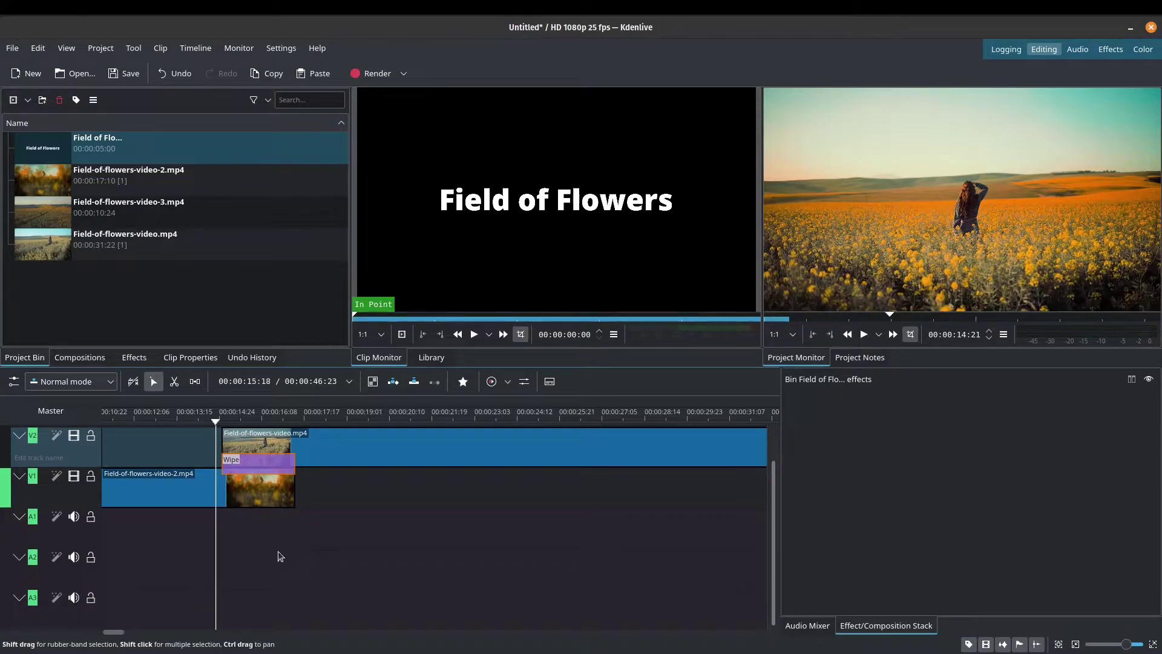
left_click_drag(772, 546, 769, 494)
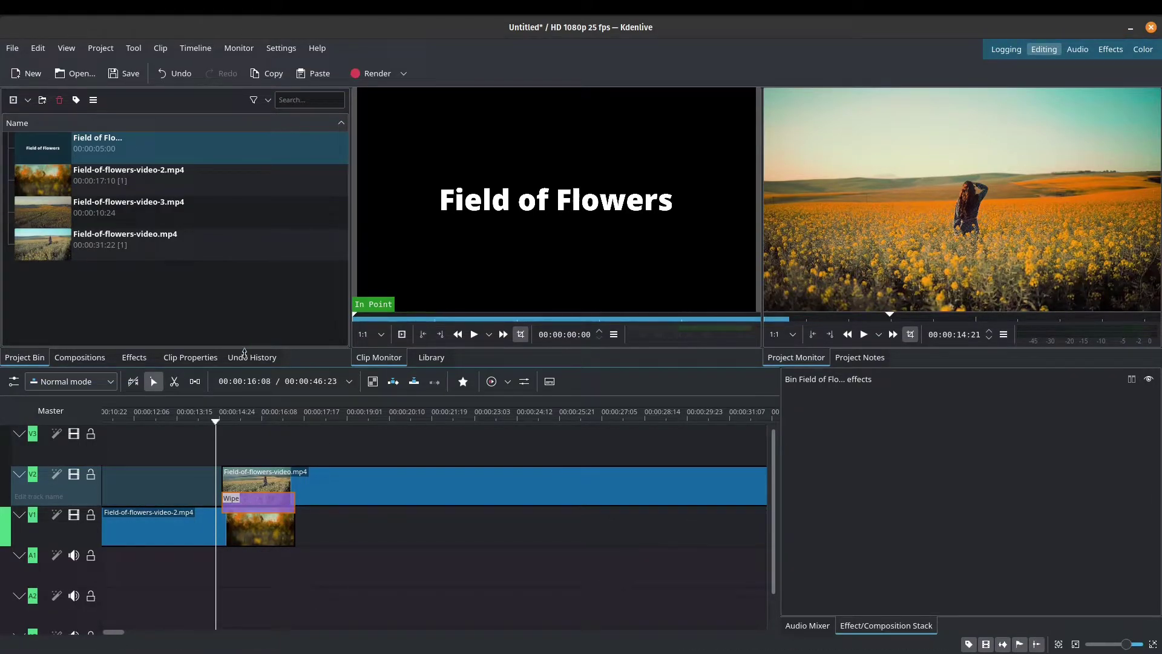
left_click_drag(207, 149, 304, 470)
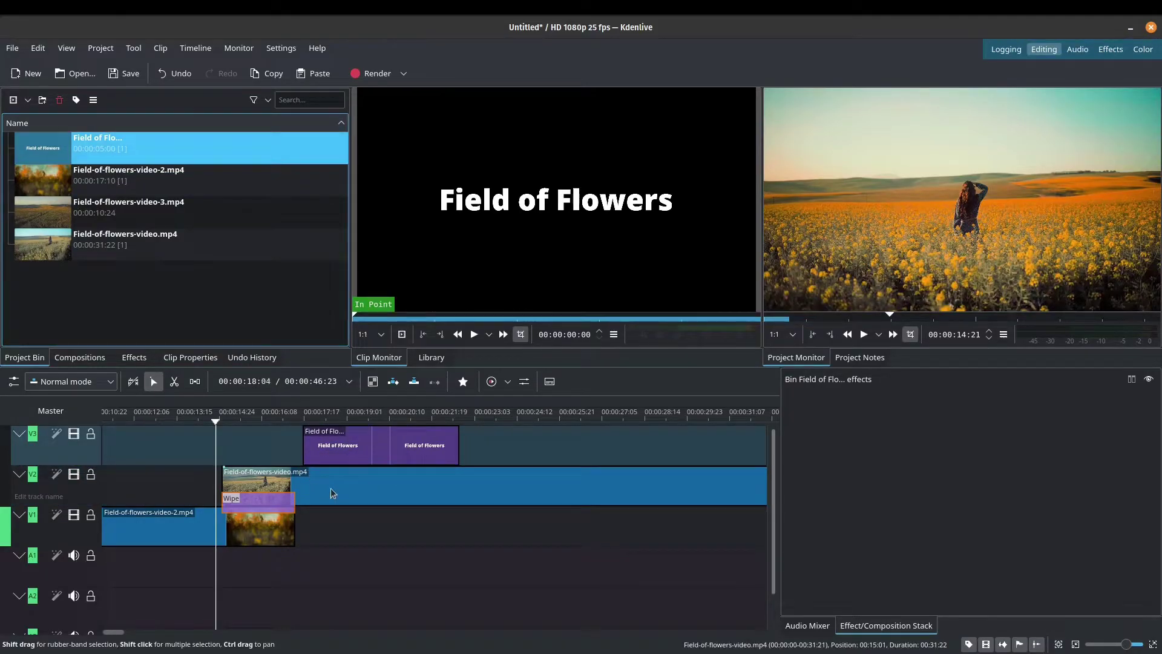
Add a dissolve Wipe at the title's start and a shortened reverted Wipe at its end, then play.
left_click(308, 465)
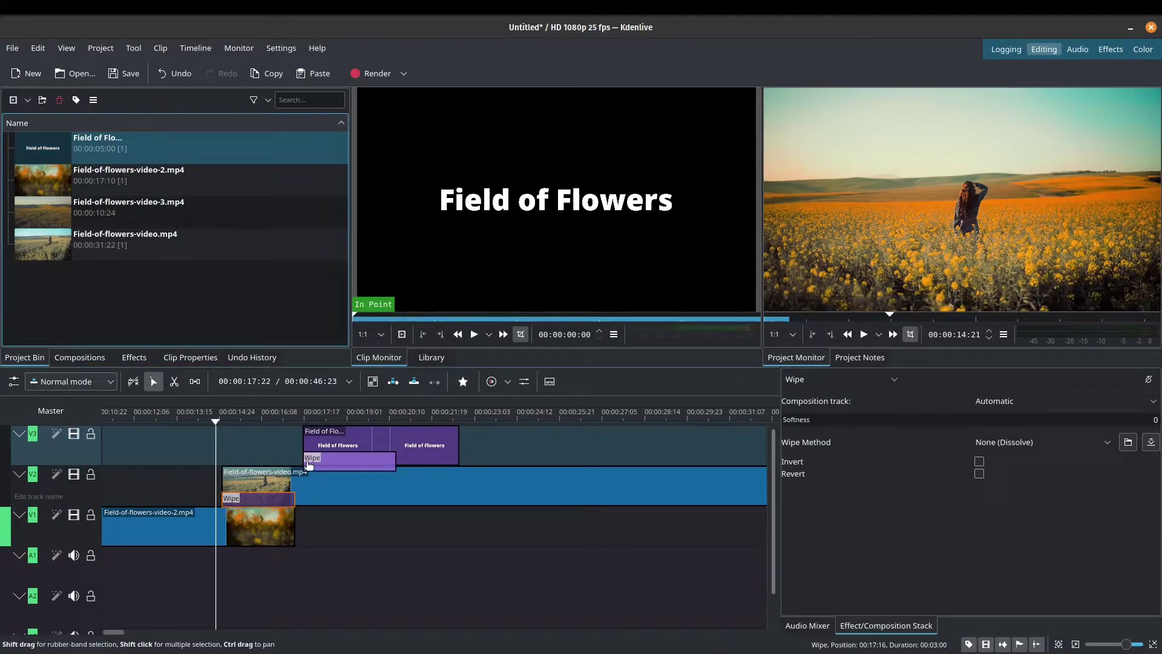
left_click_drag(383, 466, 329, 465)
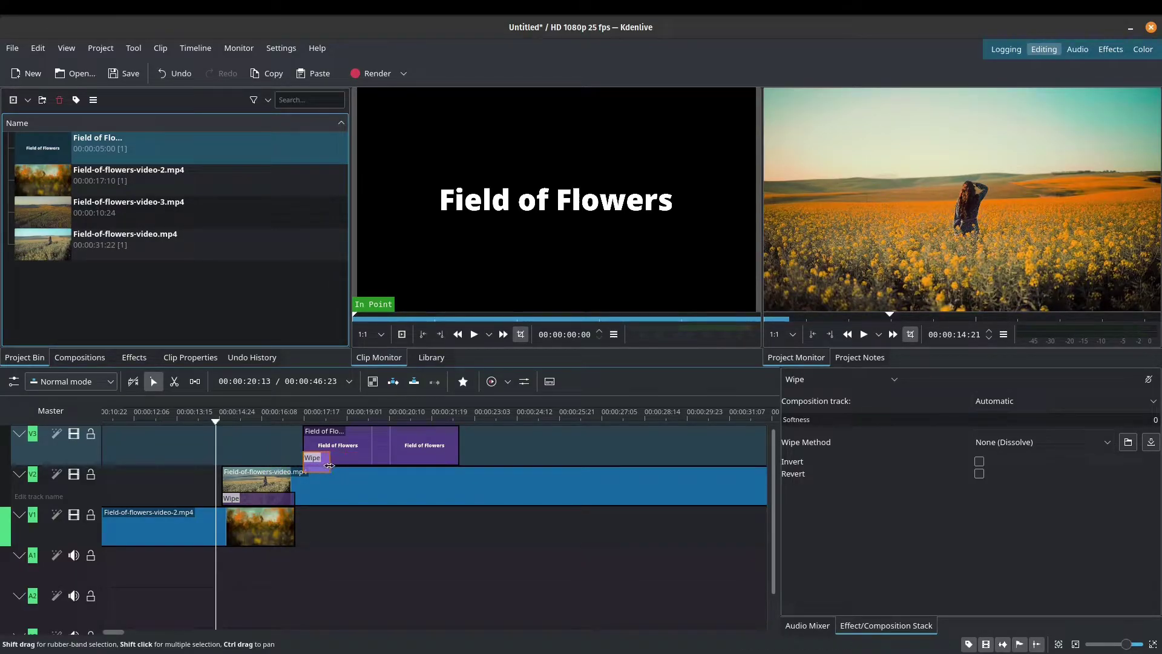
left_click(454, 463)
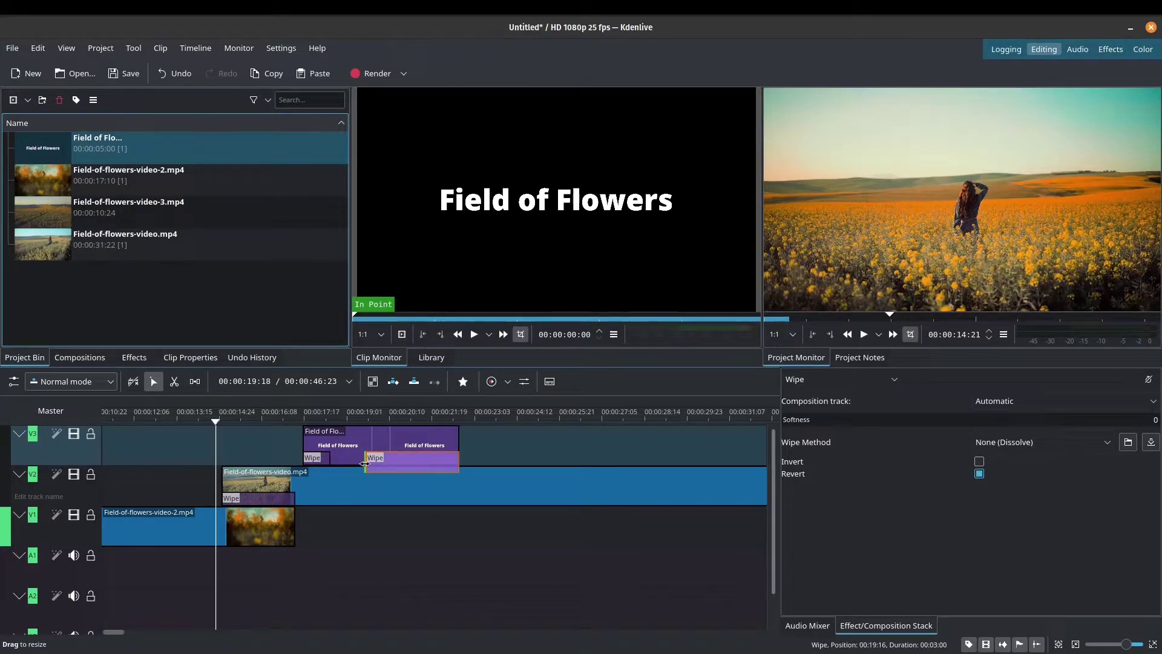
left_click_drag(367, 463, 438, 463)
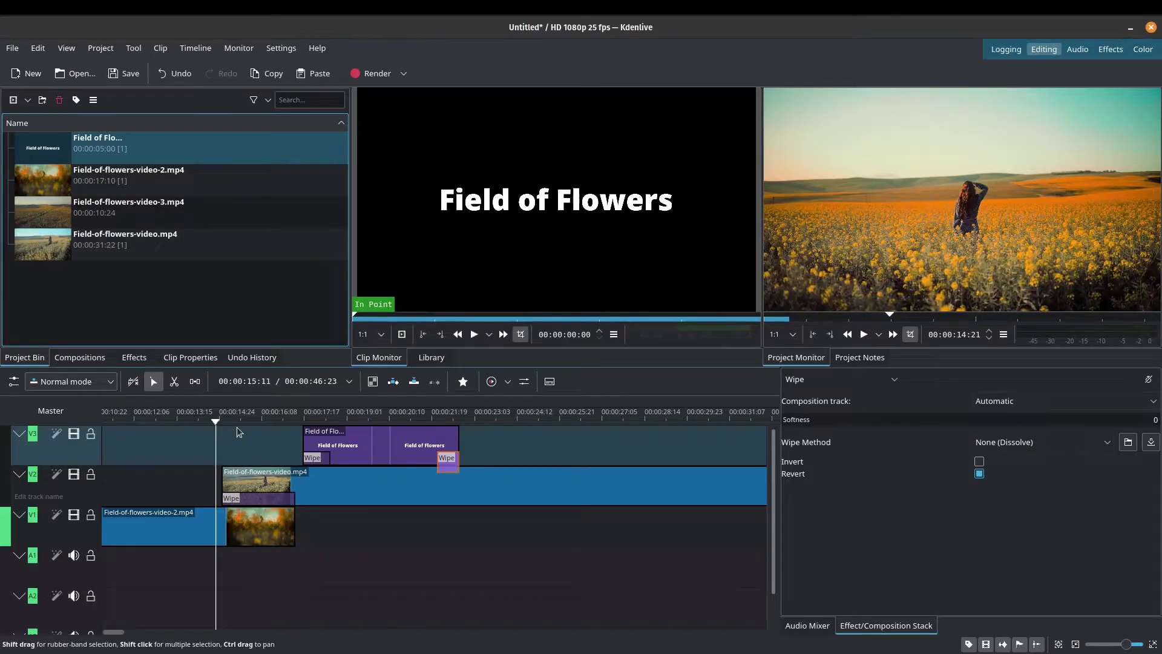
left_click(866, 336)
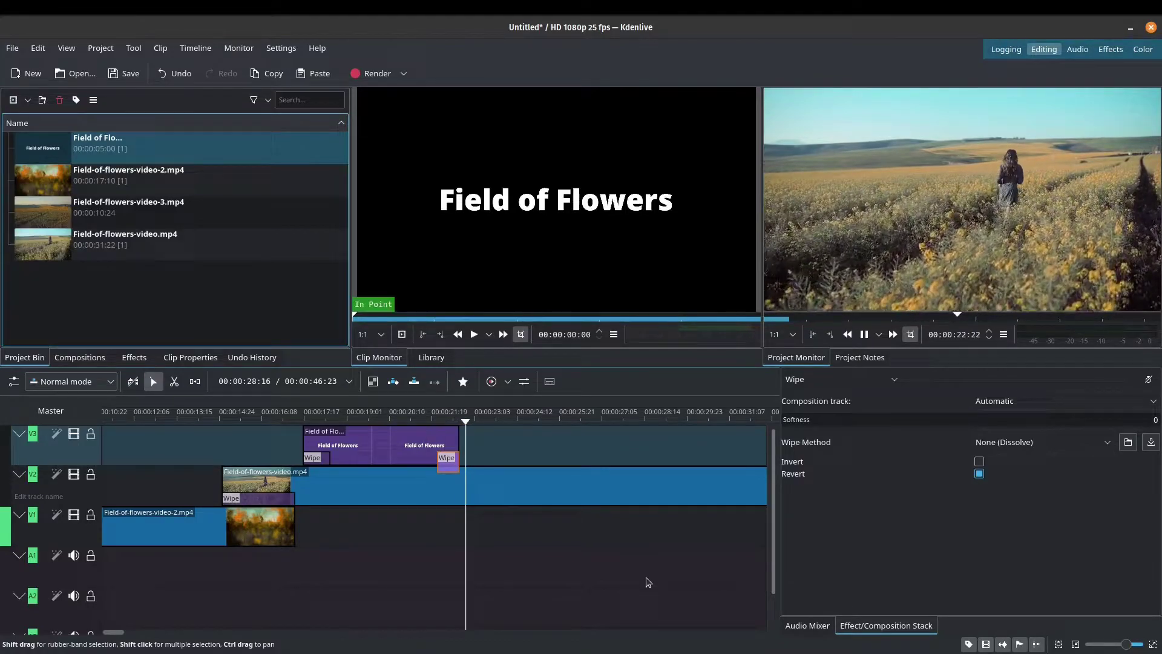
Stop the playback after watching the title fade in and out.
key("space")
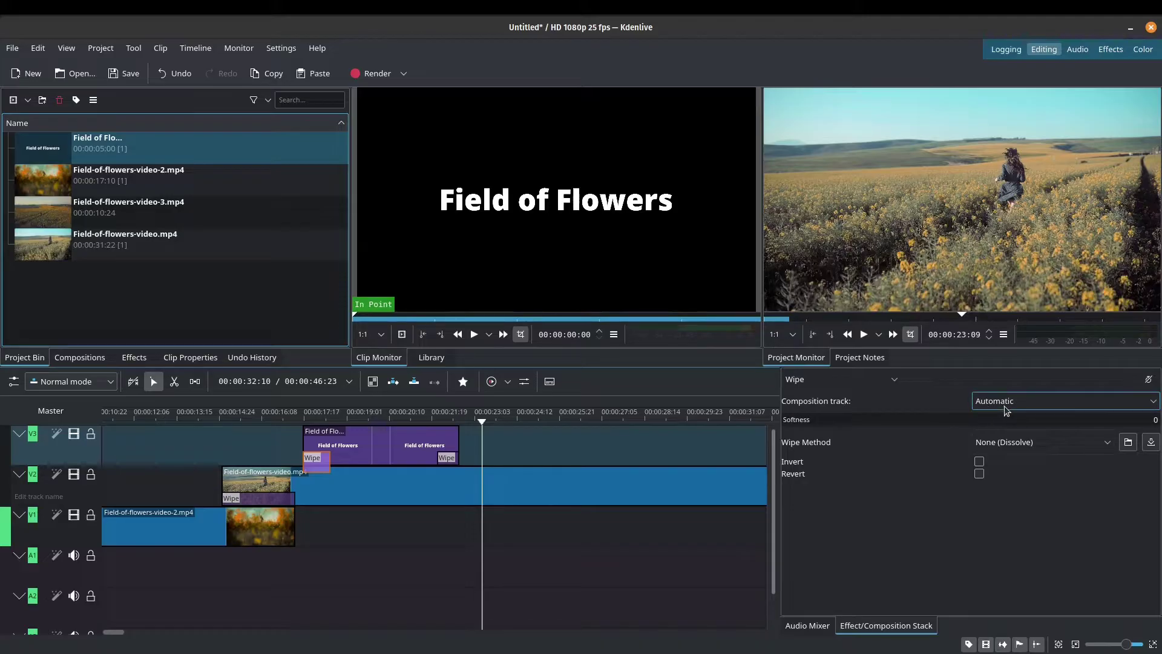
Check the title's fade-in blend track, then set the title's closing wipe to composite onto V2.
left_click(374, 451)
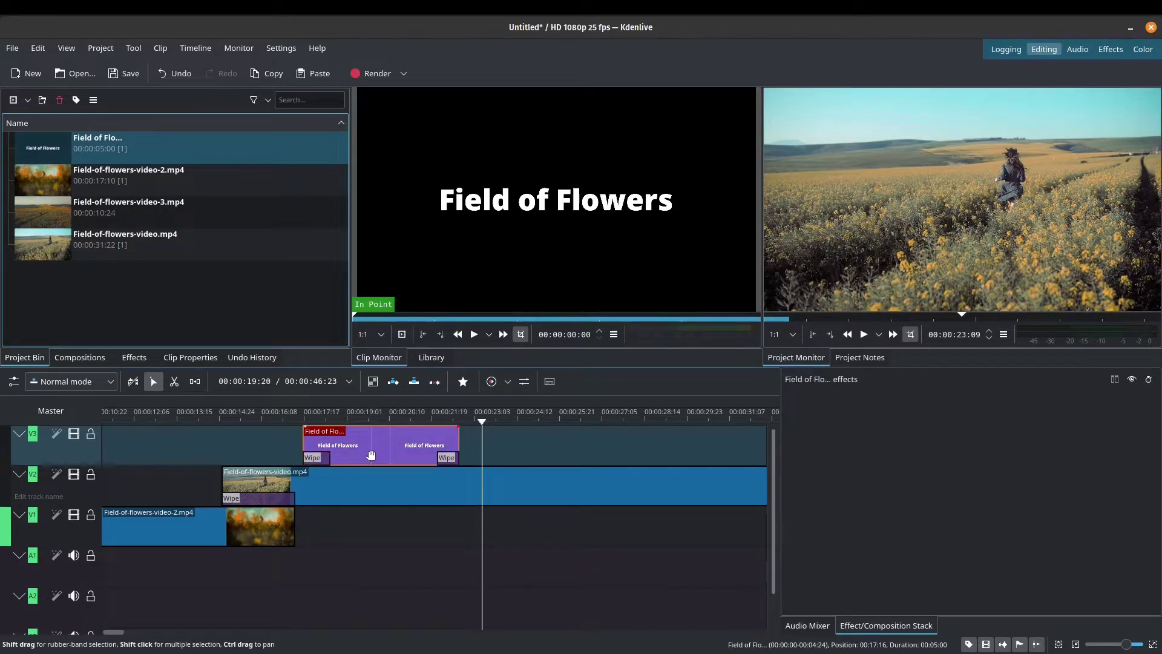
left_click(360, 480)
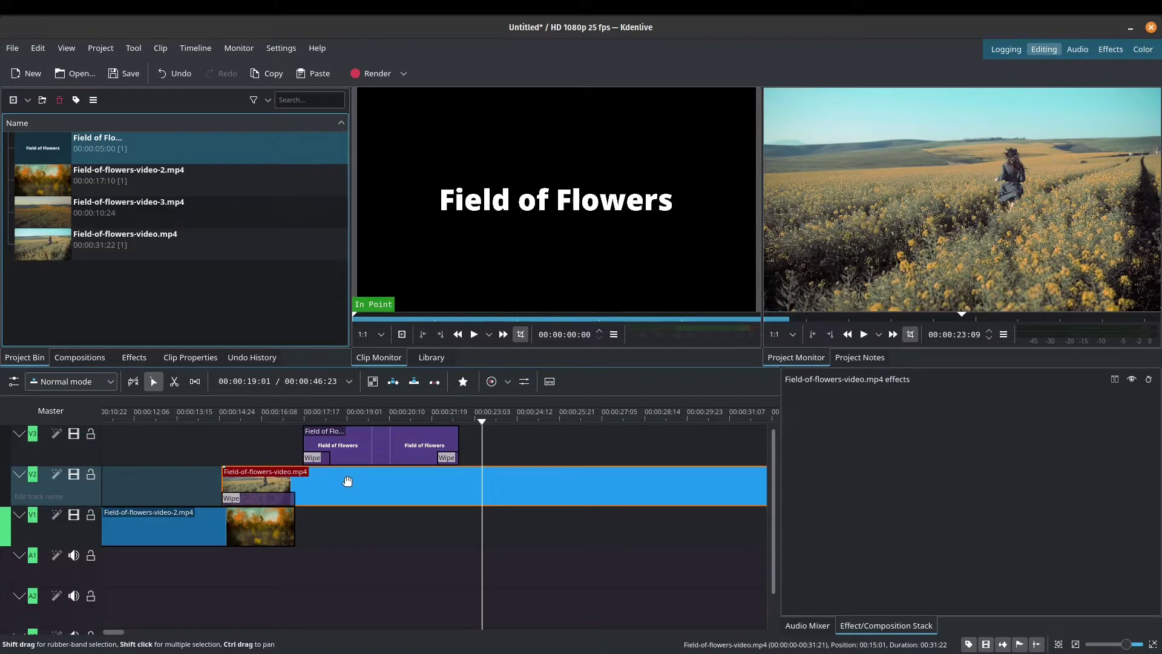
left_click(316, 458)
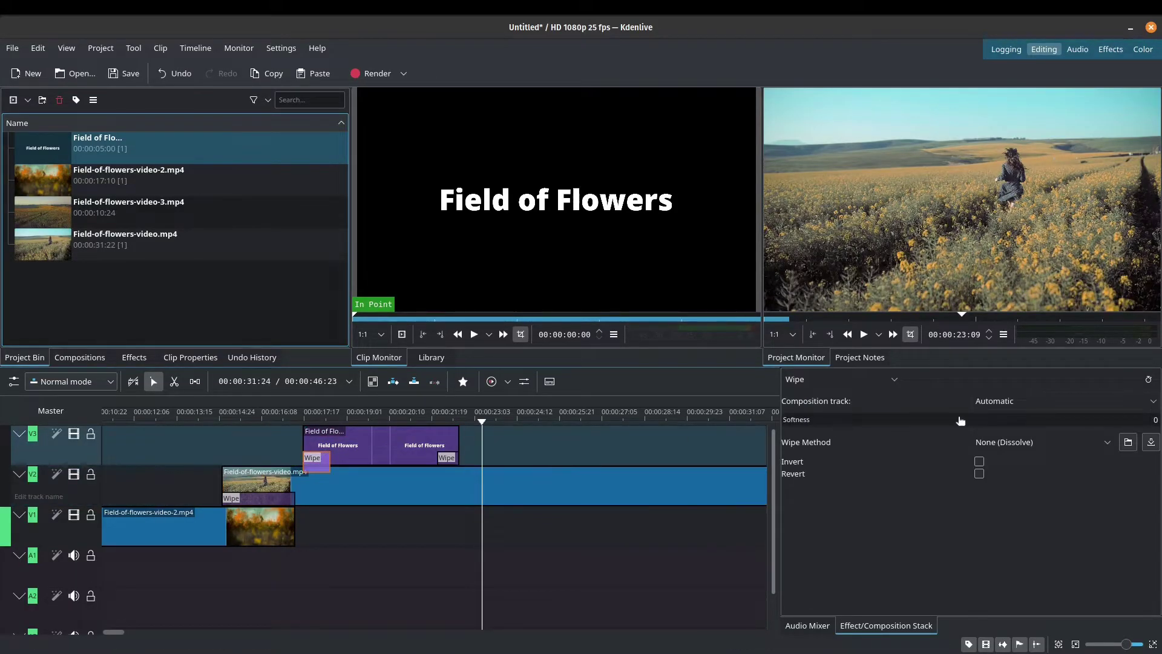
left_click(1048, 401)
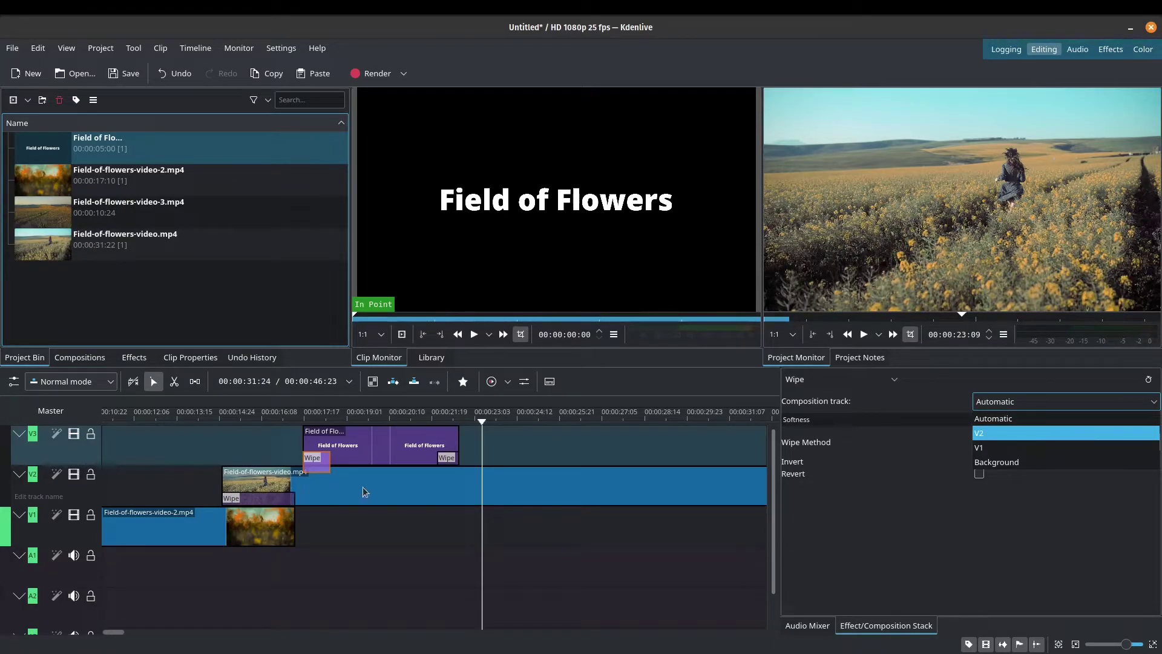
key("Escape")
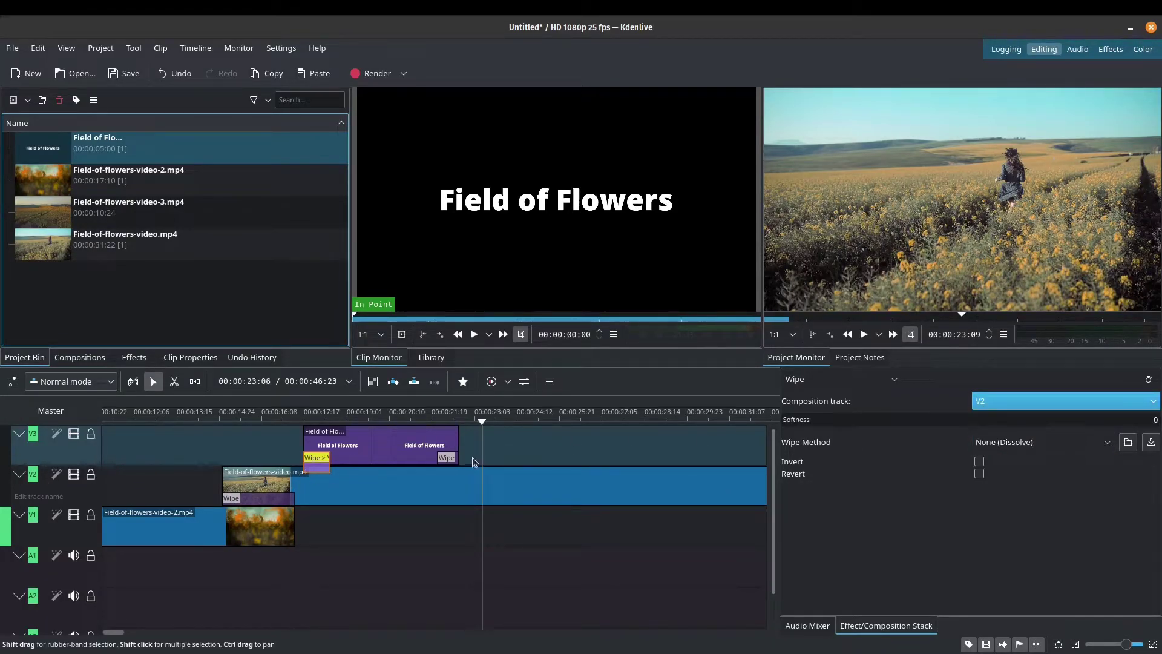
left_click(446, 459)
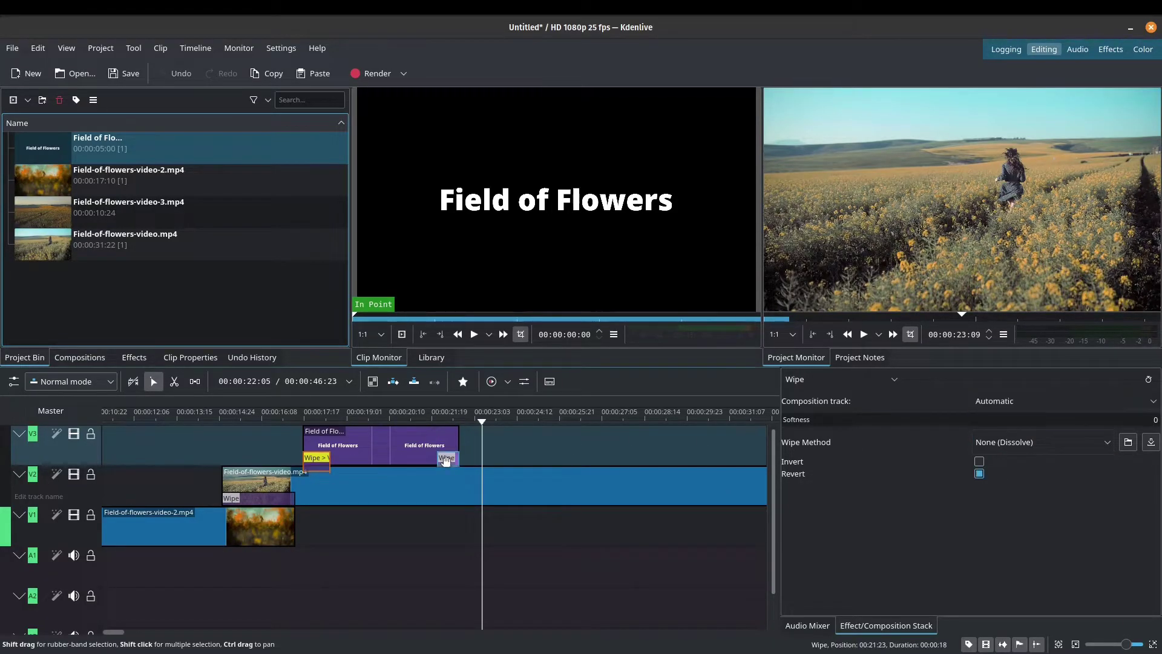
left_click(1029, 403)
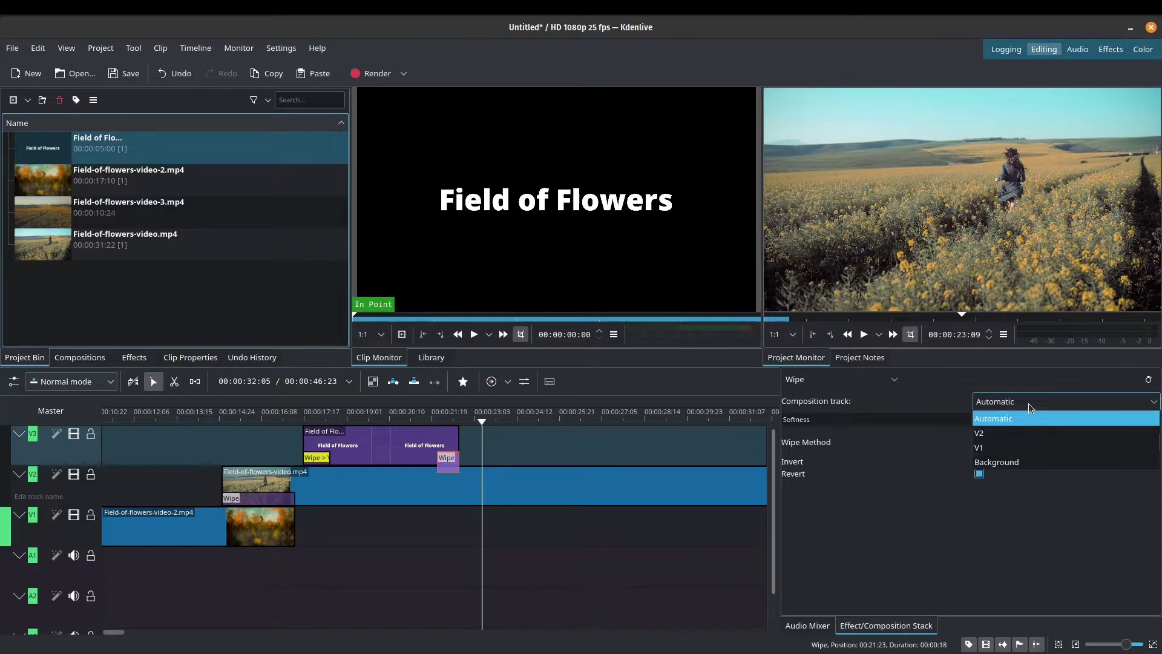
left_click(1028, 433)
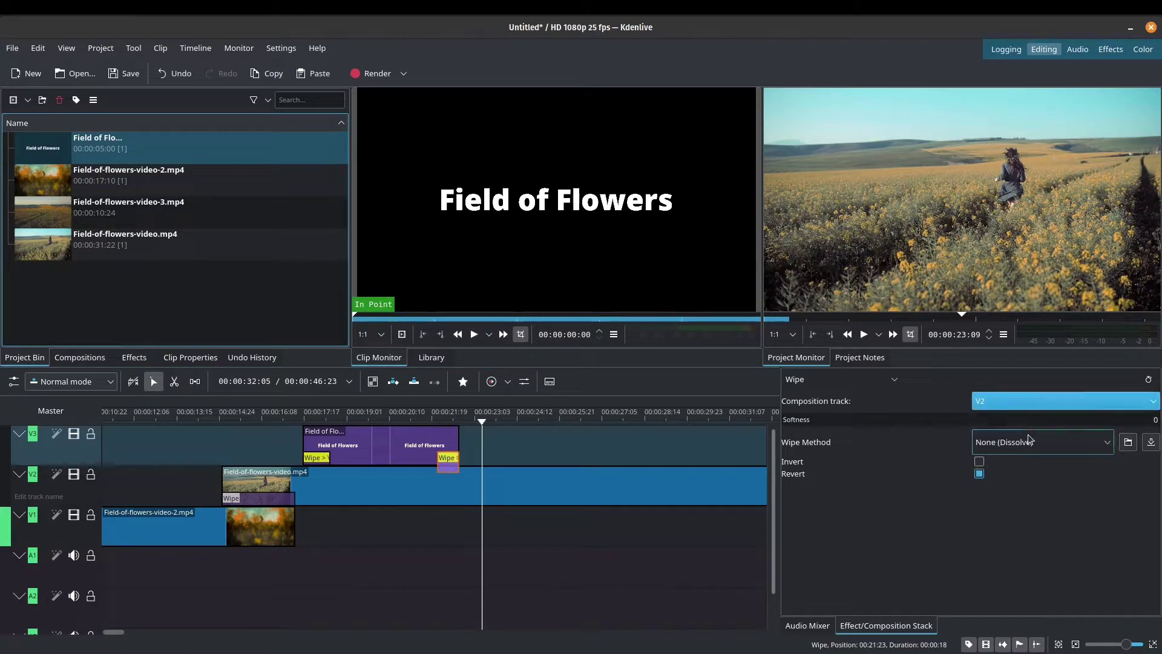
Set the square-bars wipe between the flower clips to composite onto V1.
left_click(258, 497)
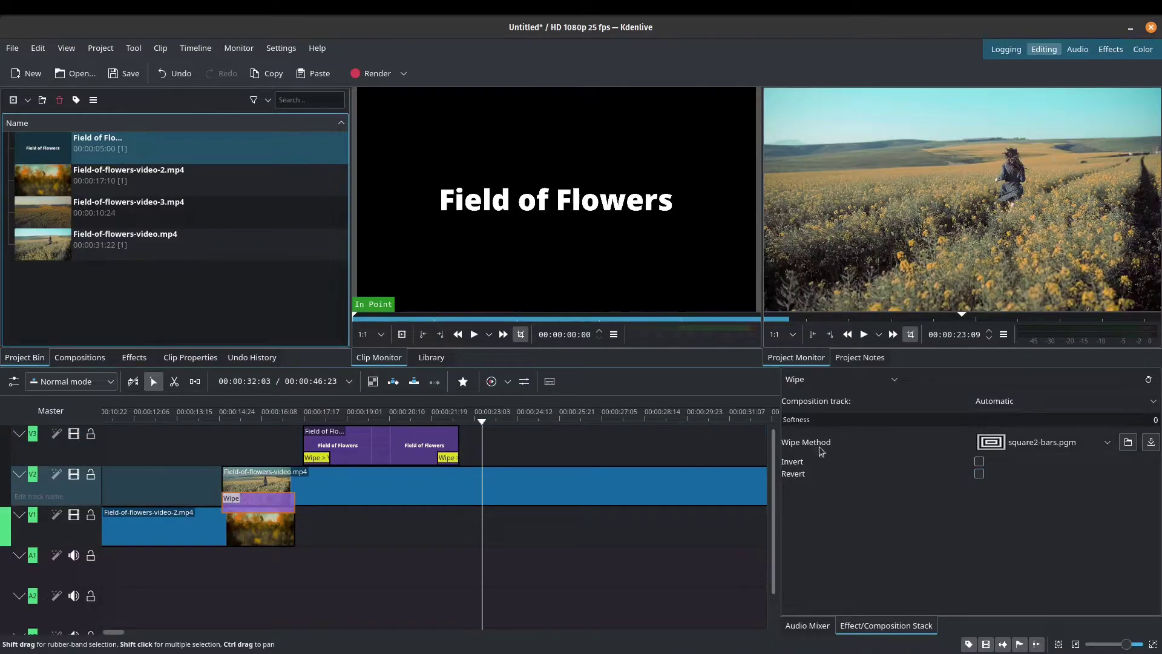
left_click(1043, 402)
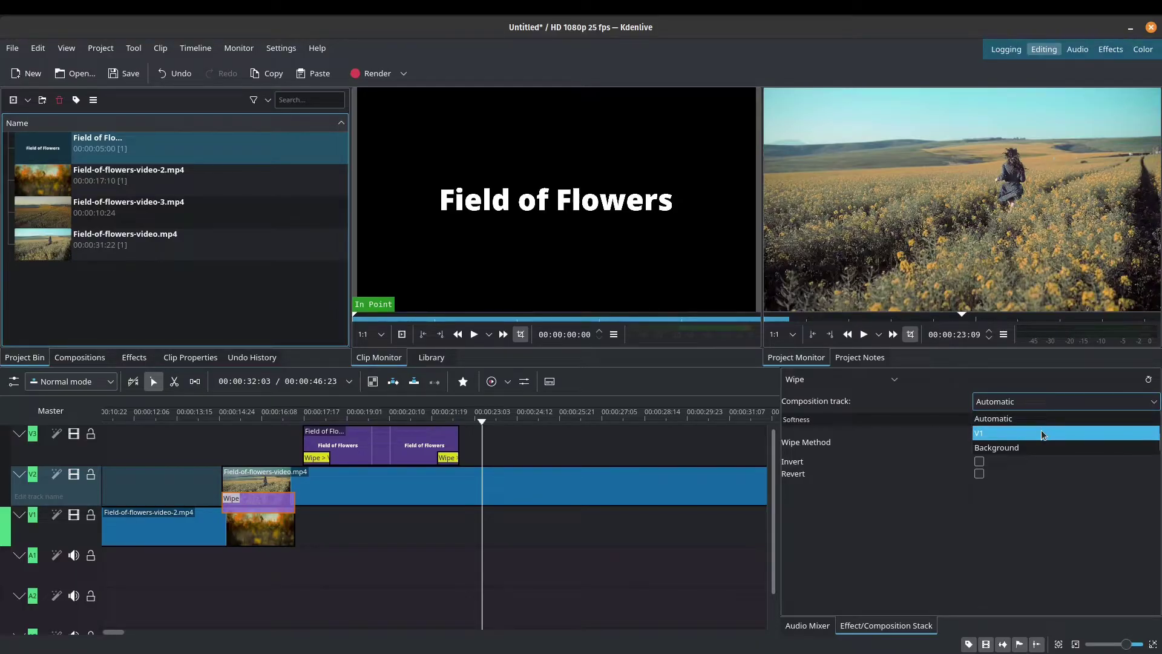
left_click(1041, 429)
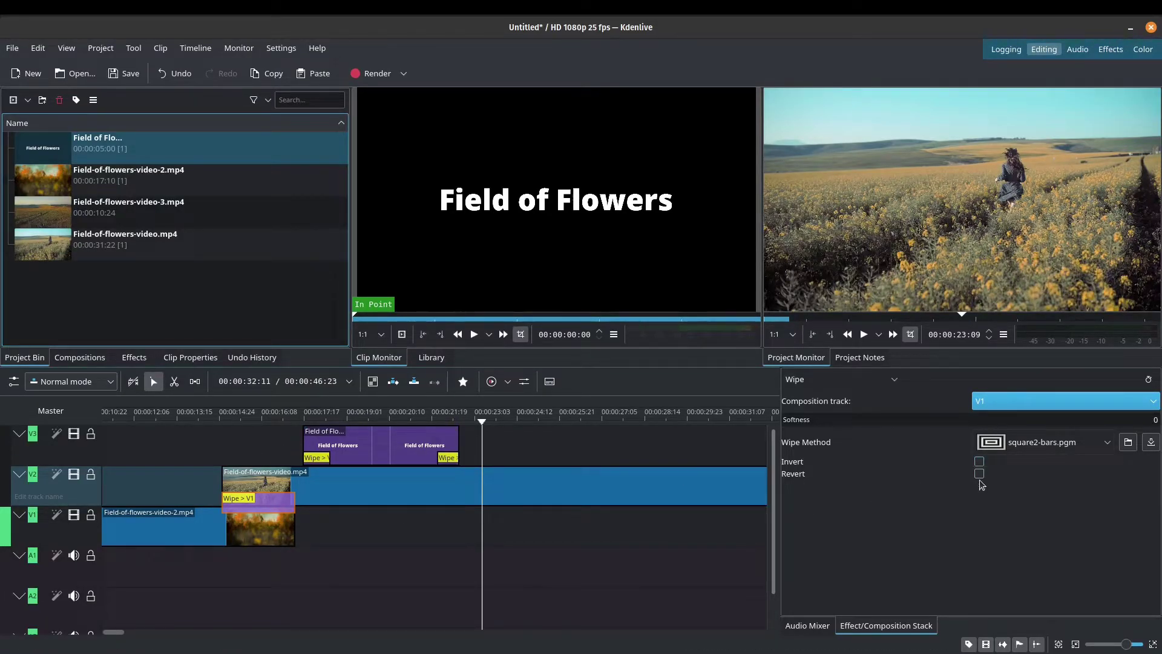
Preview the square-bars wipe, change its Invert/Revert setting, and replay it.
left_click(215, 451)
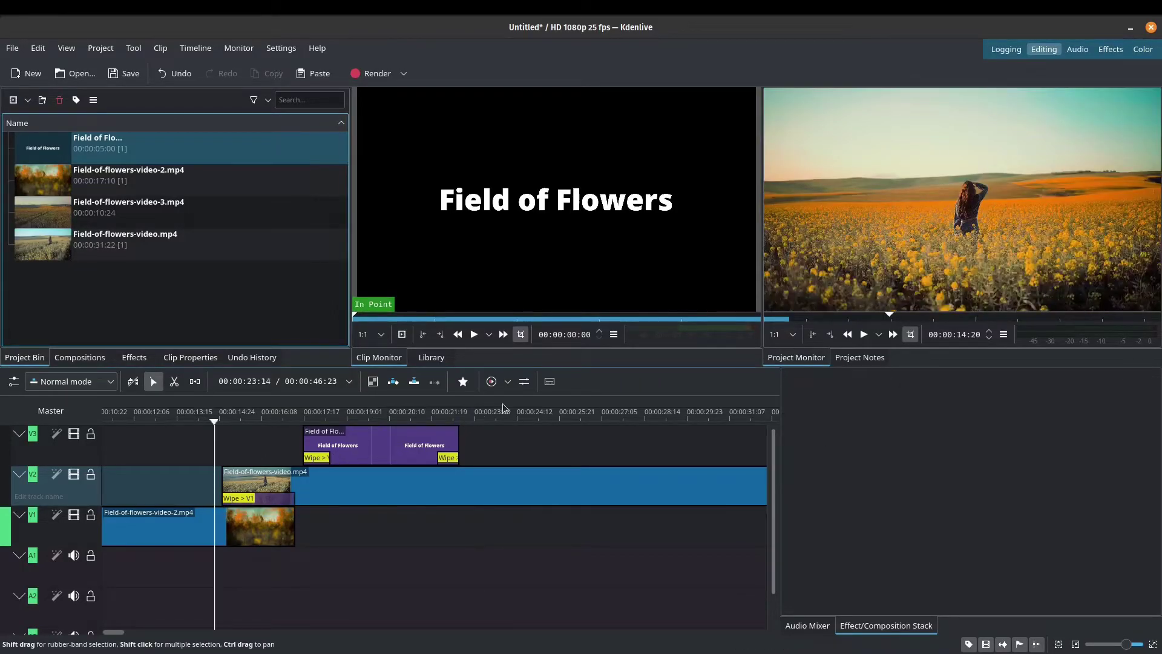
left_click(864, 334)
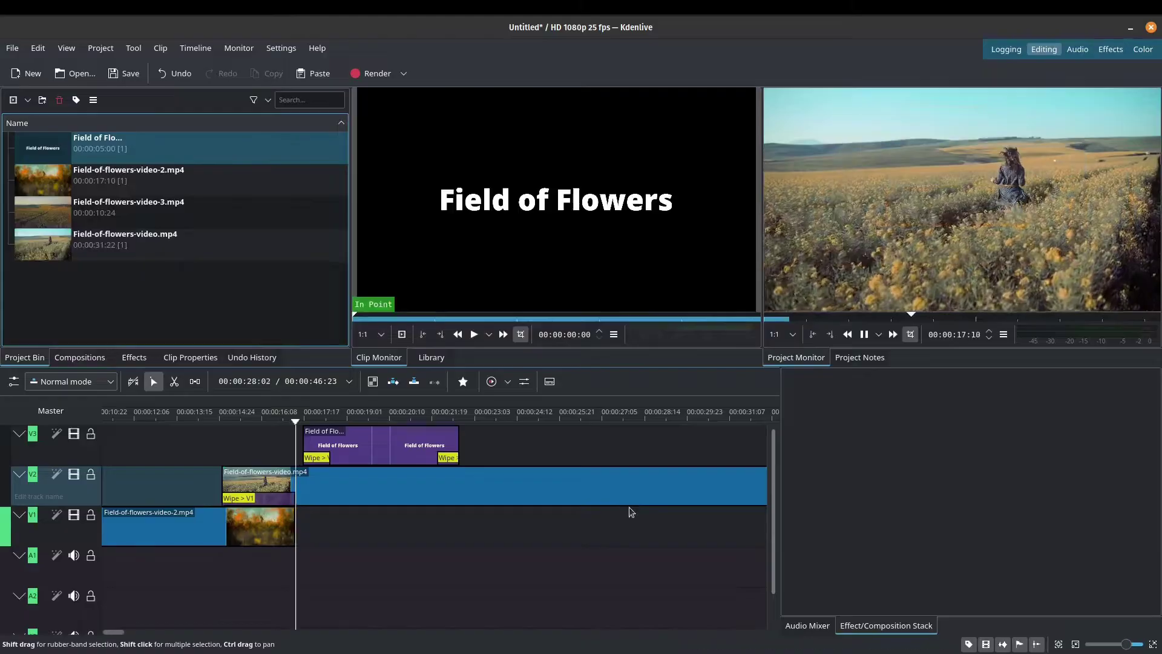
key("space")
left_click(242, 498)
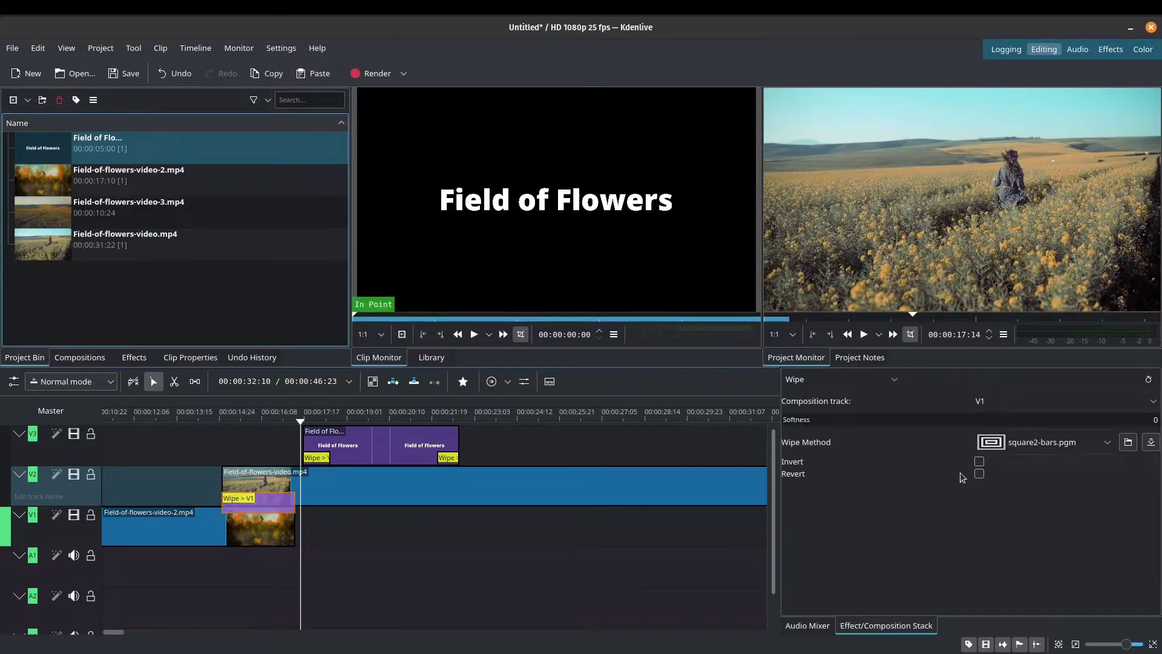
left_click(978, 462)
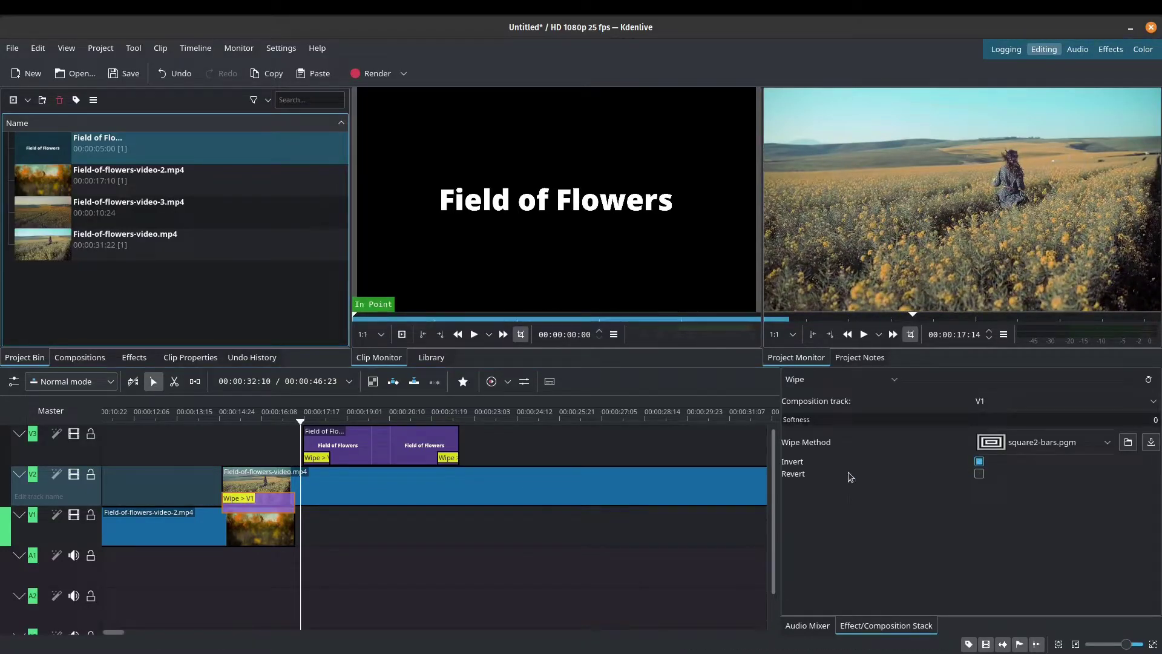
left_click(217, 451)
left_click(862, 334)
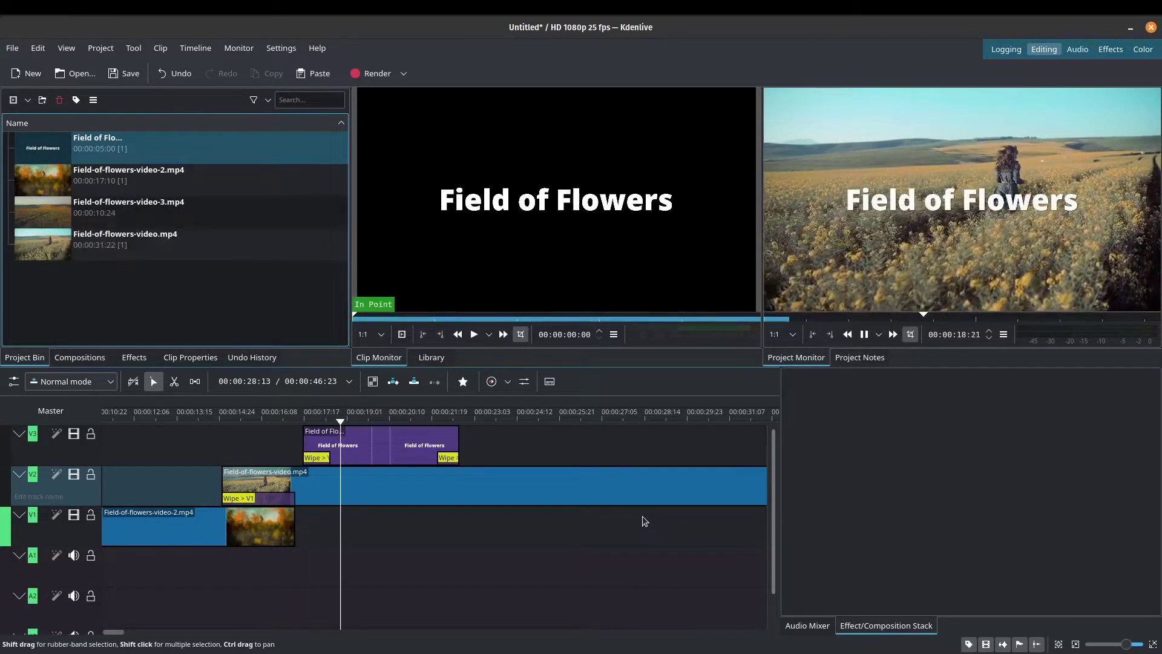
key("space")
Replay the wipe once more to check the reversed bars, then reselect the Wipe > V1 composition.
left_click(257, 501)
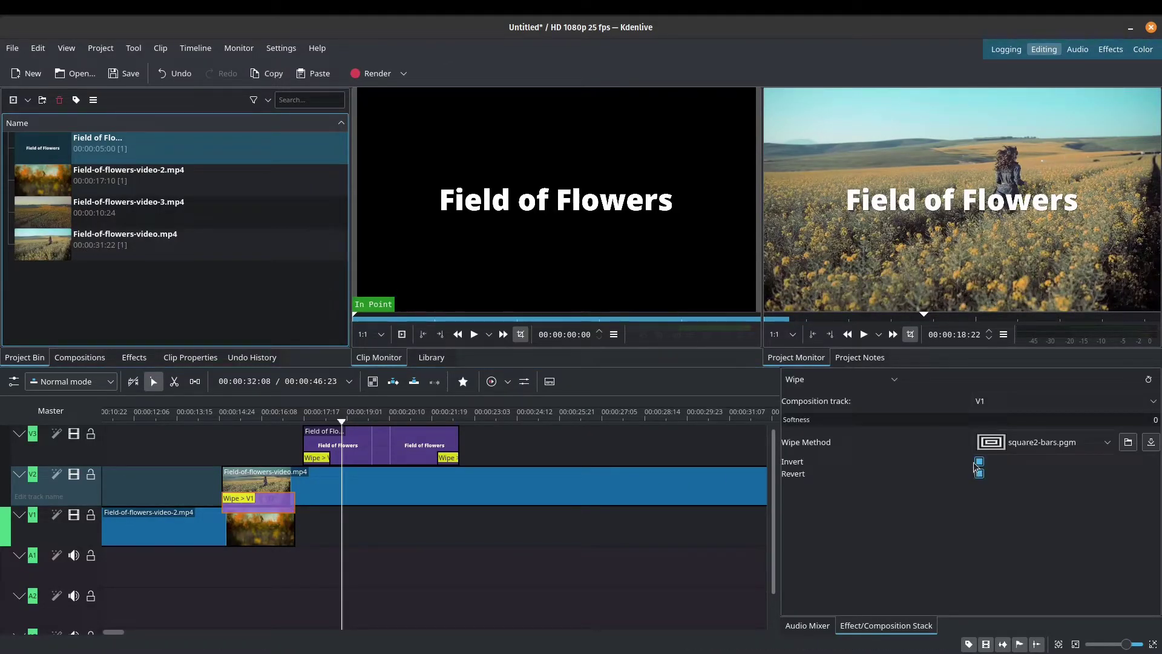
left_click(216, 445)
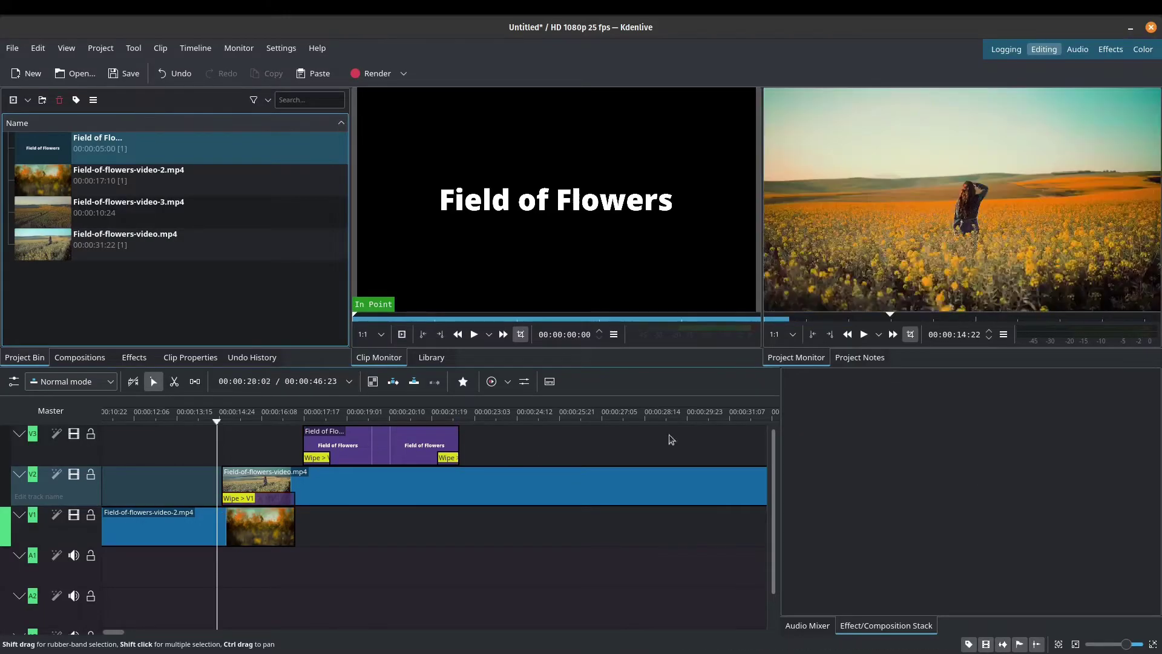
left_click(864, 334)
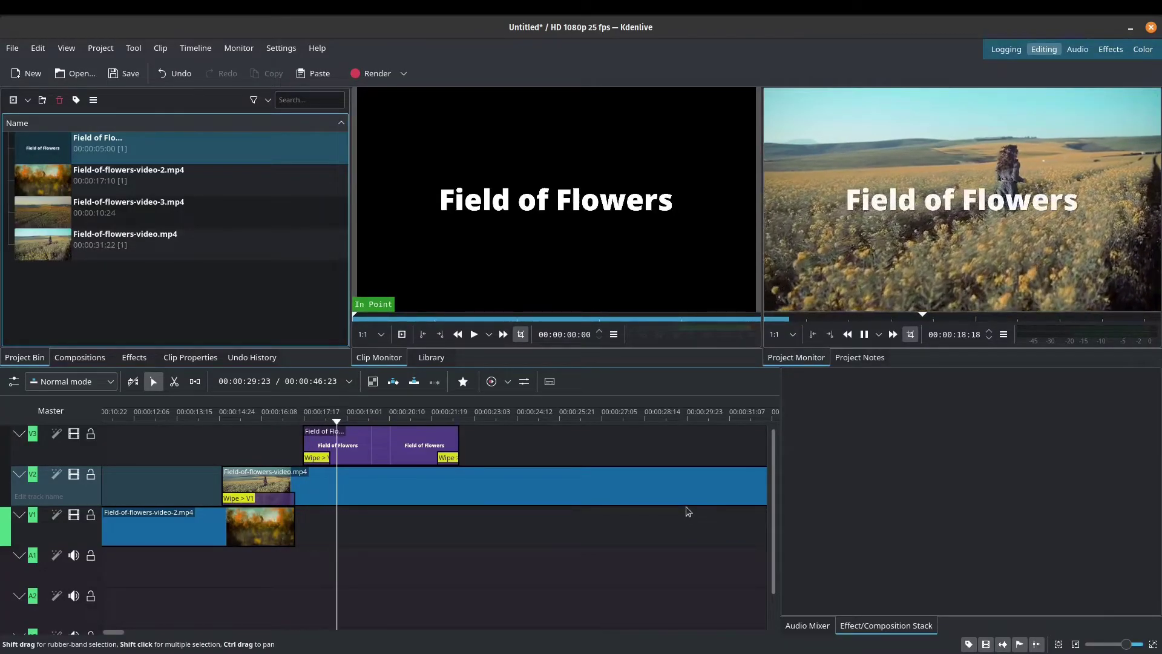
key("space")
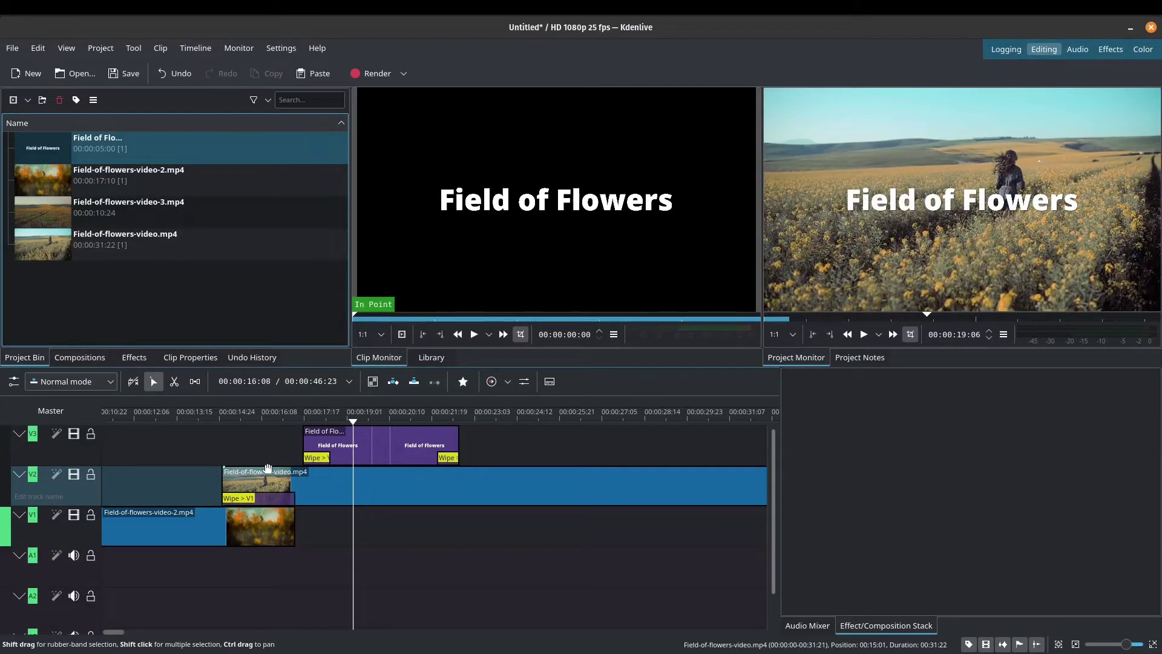
left_click(270, 494)
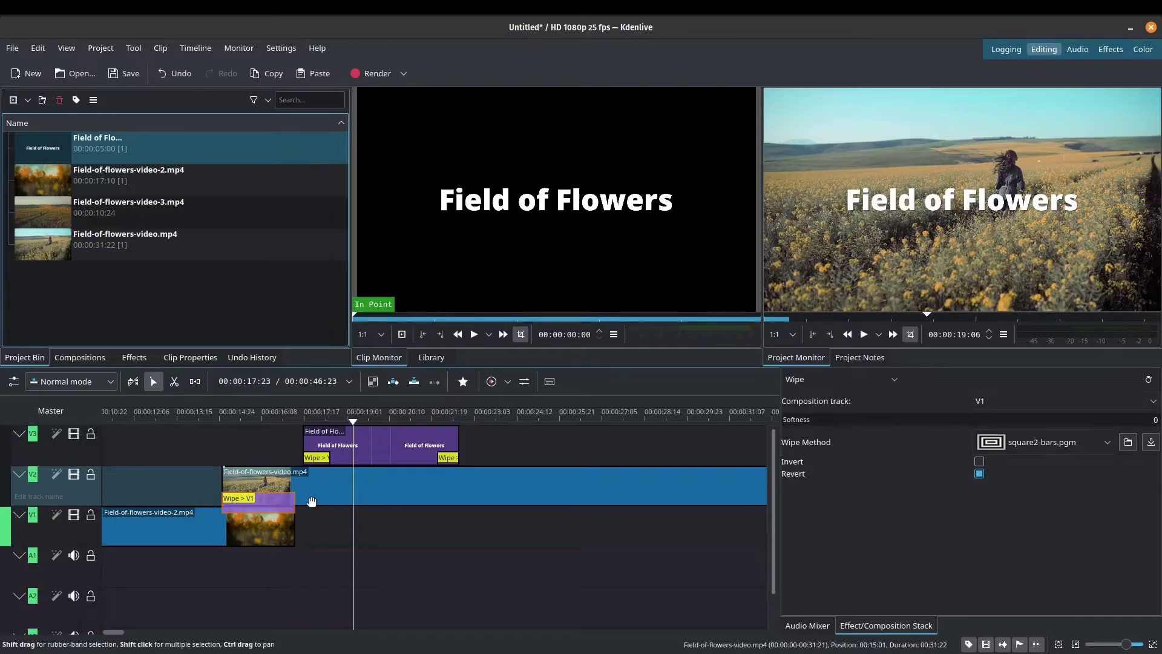
Move Field-of-flowers-video-2.mp4 and its wipe up to V3 and play the result.
left_click_drag(188, 521, 190, 454)
left_click_drag(254, 498, 252, 474)
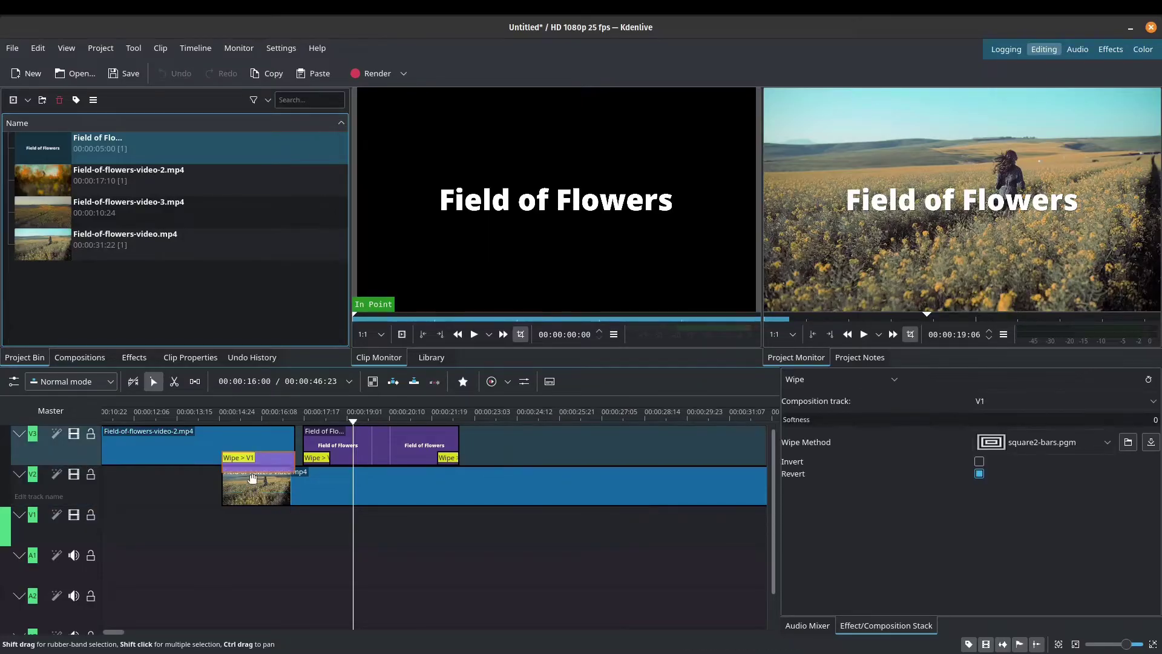
left_click(186, 496)
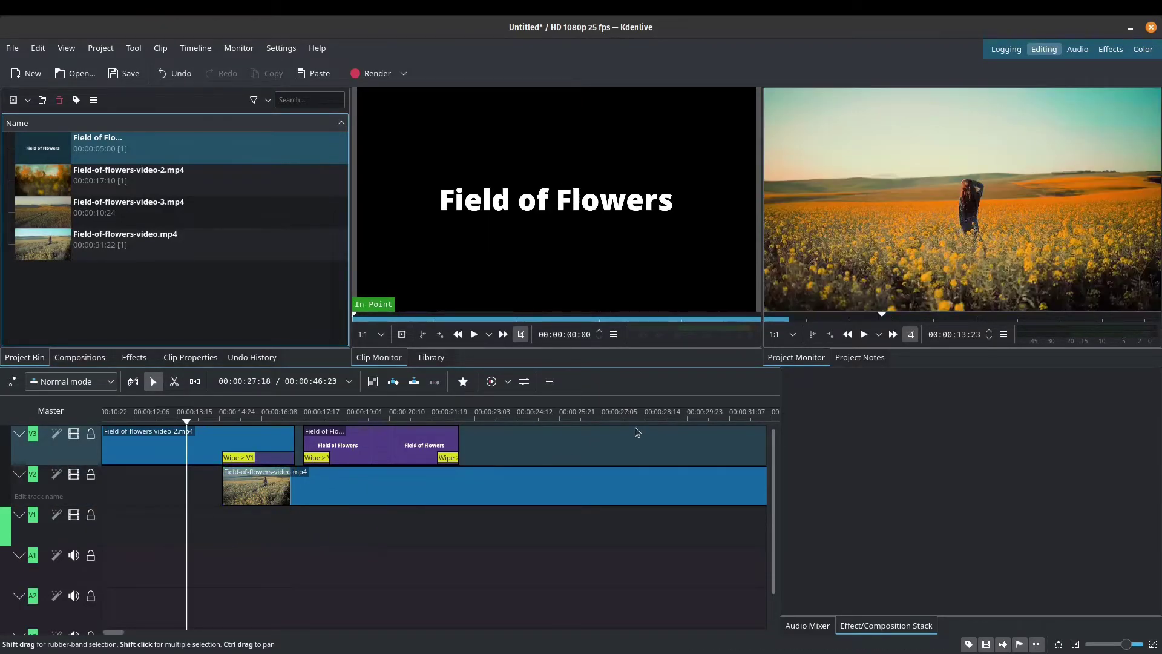
key("space")
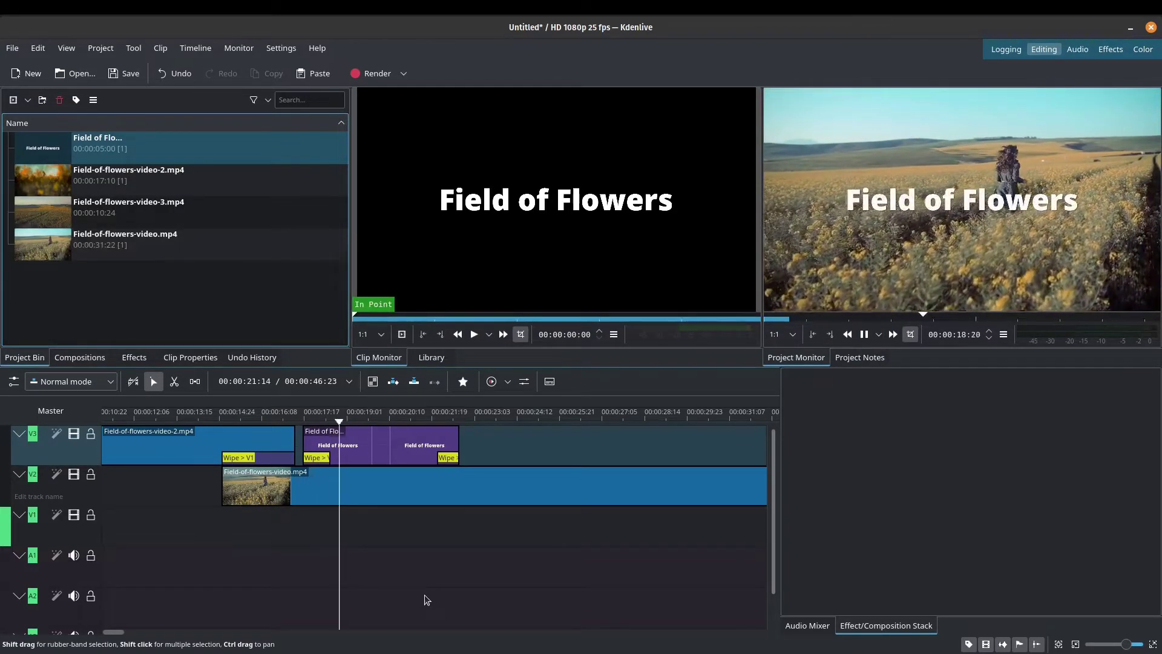
key("space")
Move the clip and wipe back down, preview the title alone, then replay the timeline.
left_click_drag(203, 451, 206, 521)
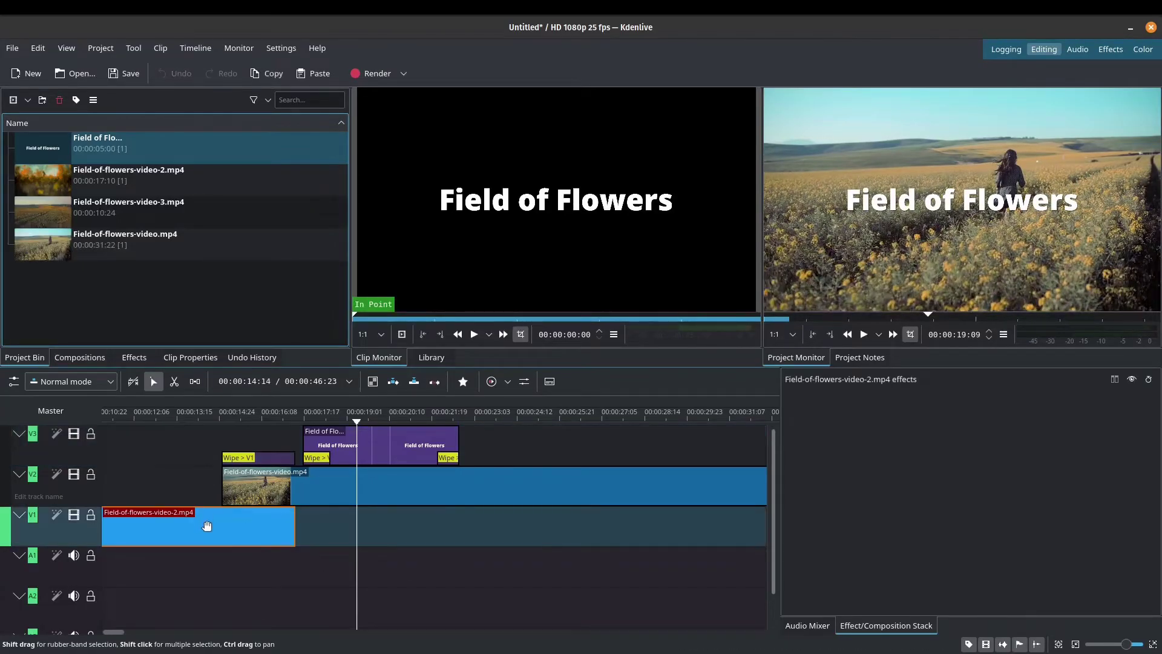
left_click_drag(247, 460, 244, 512)
left_click(213, 484)
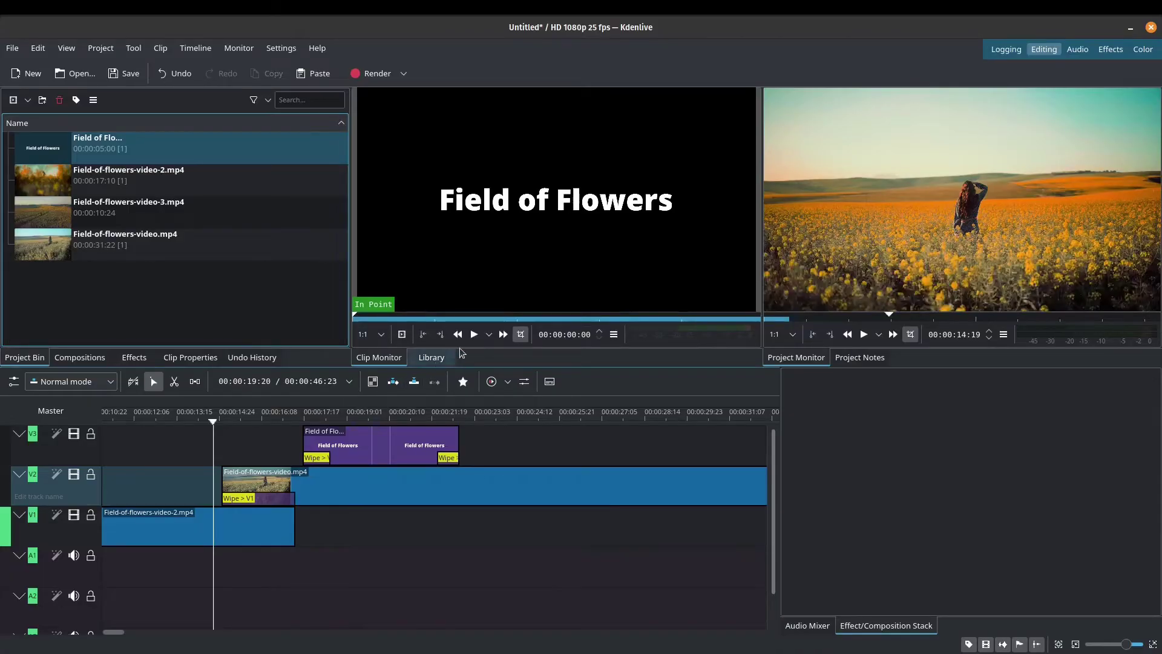
left_click(474, 336)
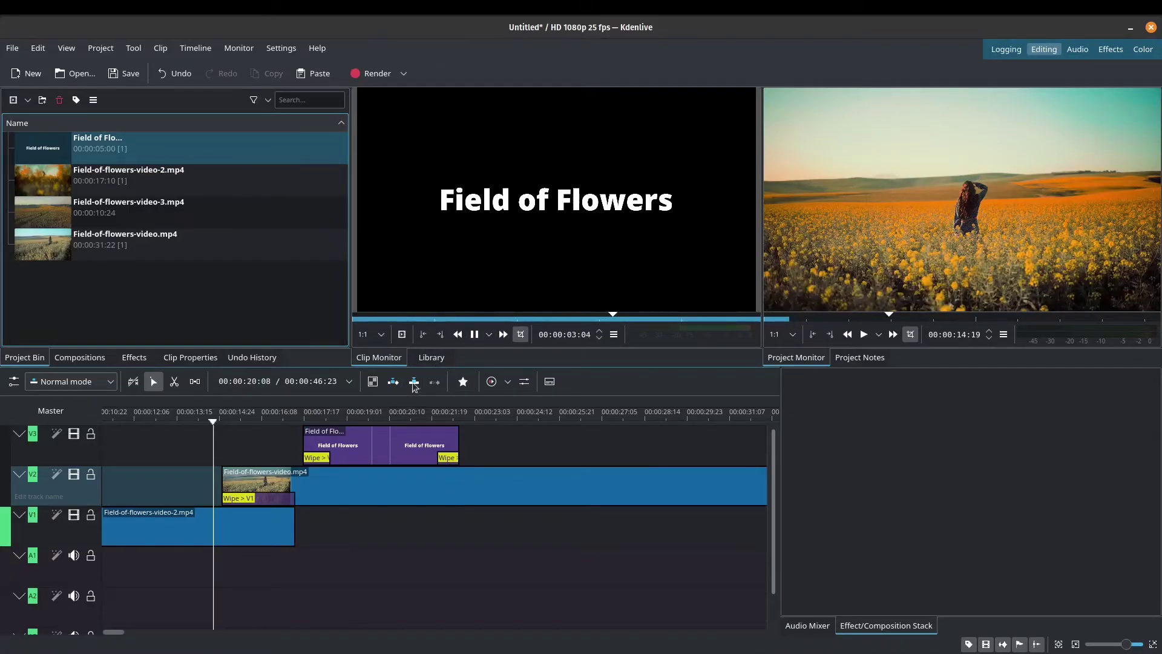
left_click(474, 334)
left_click(864, 334)
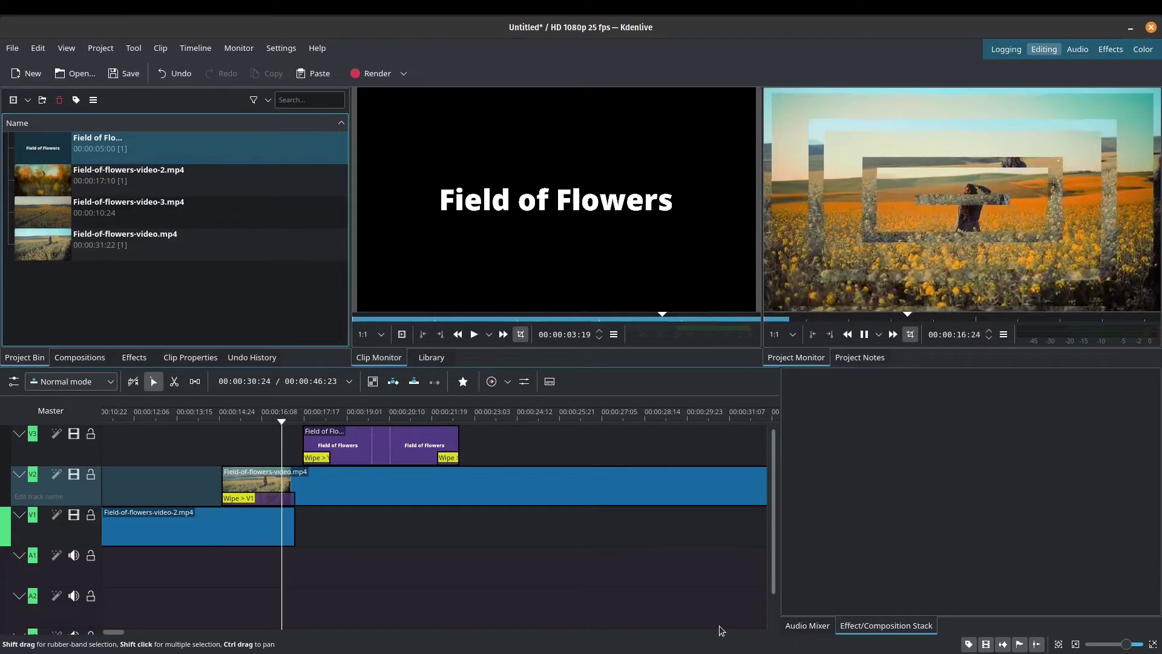
key("space")
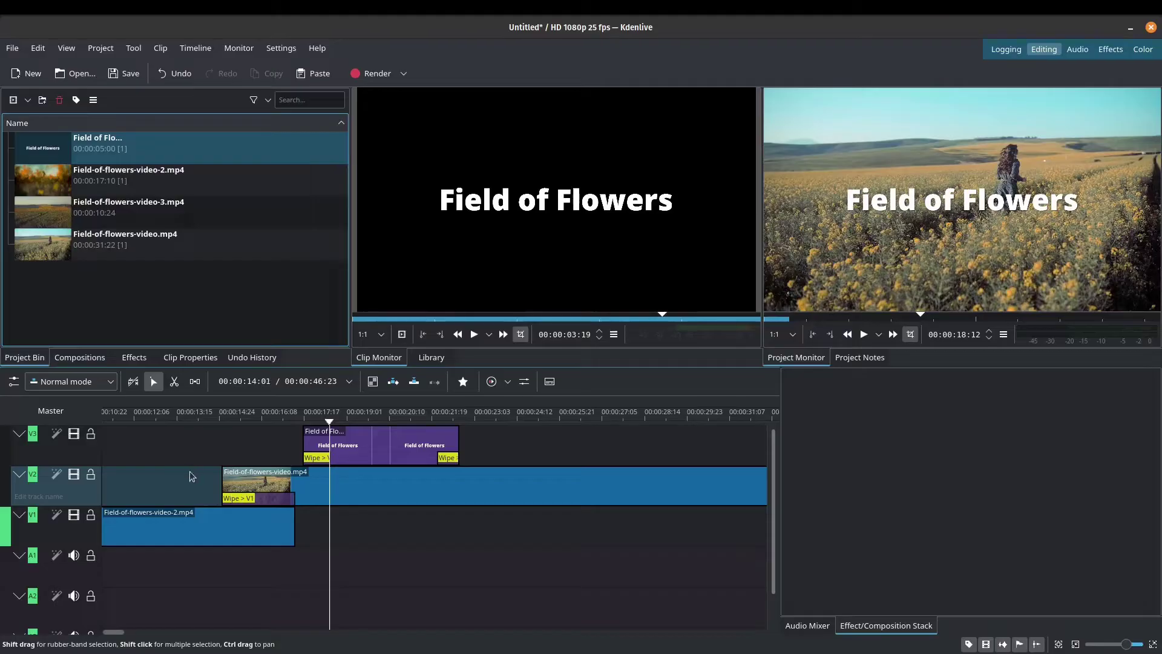
Lift the clip and wipe to V3 again, then drop Field-of-flowers-video-2.mp4 back onto V1.
left_click_drag(176, 527, 180, 460)
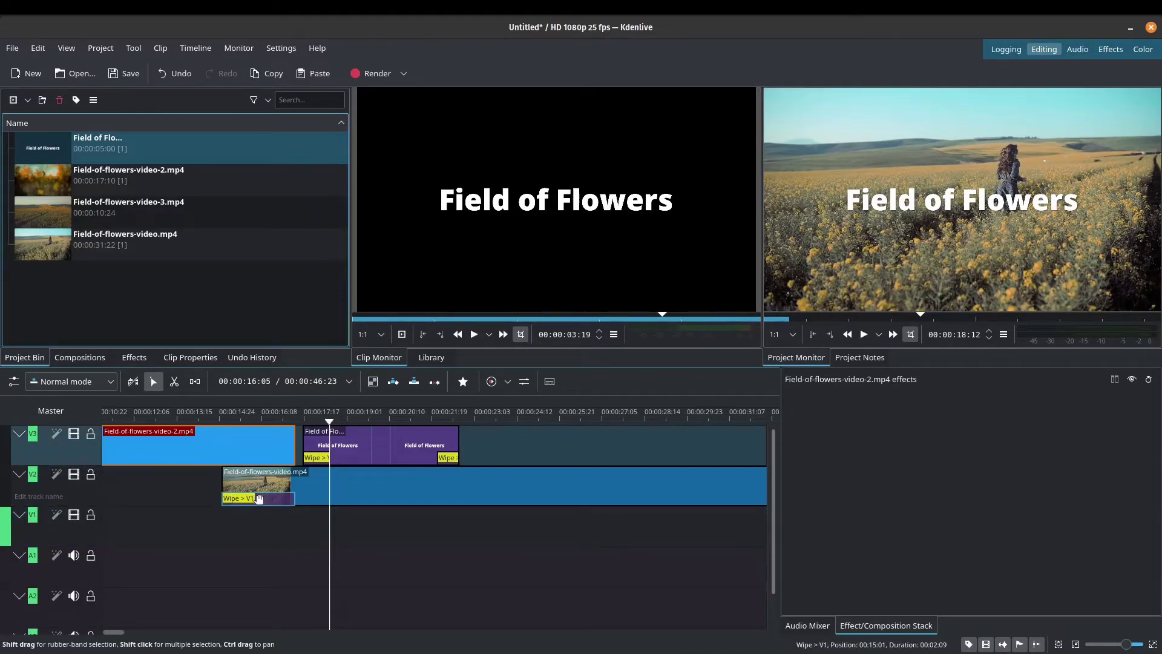
left_click_drag(261, 498, 264, 458)
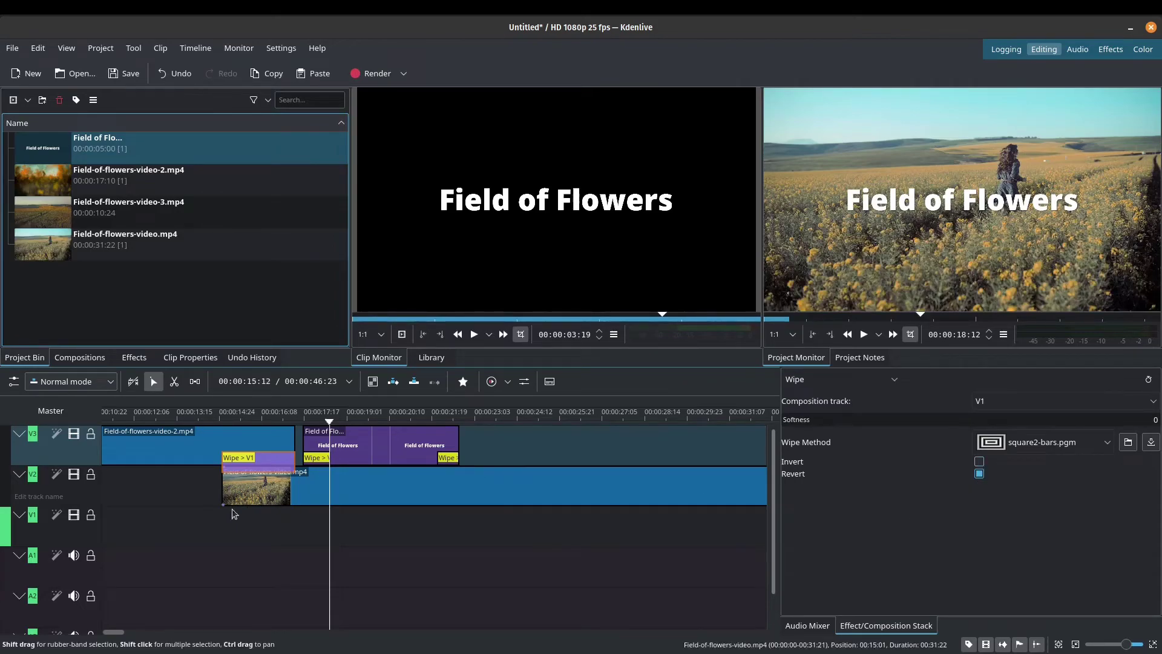
left_click(210, 537)
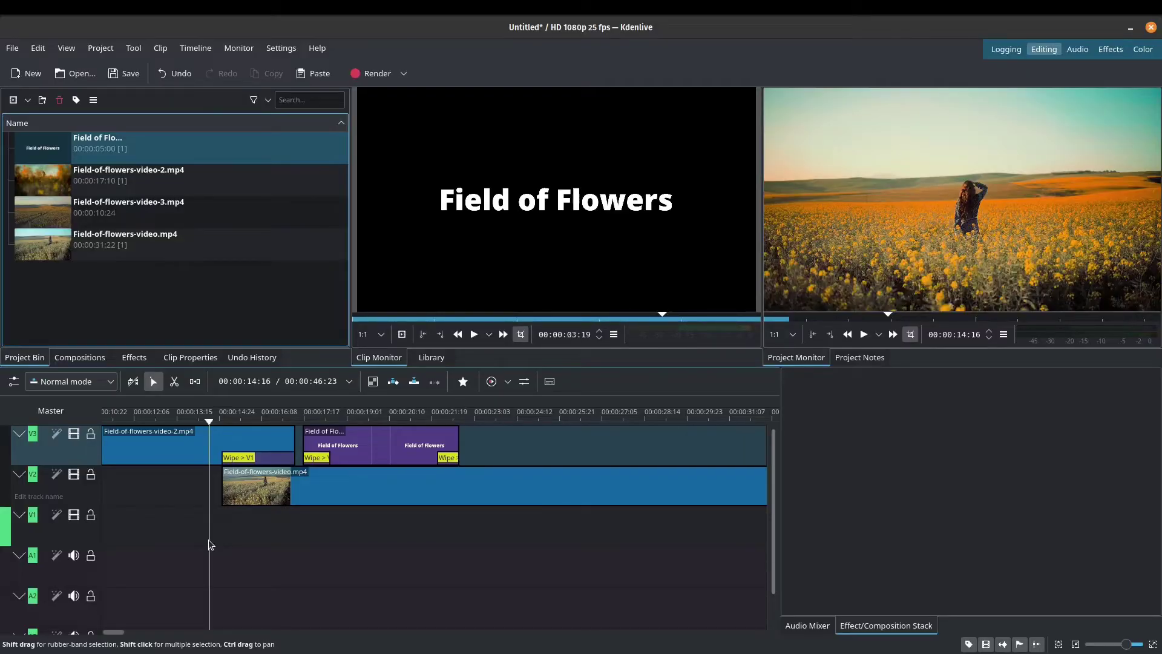
left_click_drag(187, 445, 186, 519)
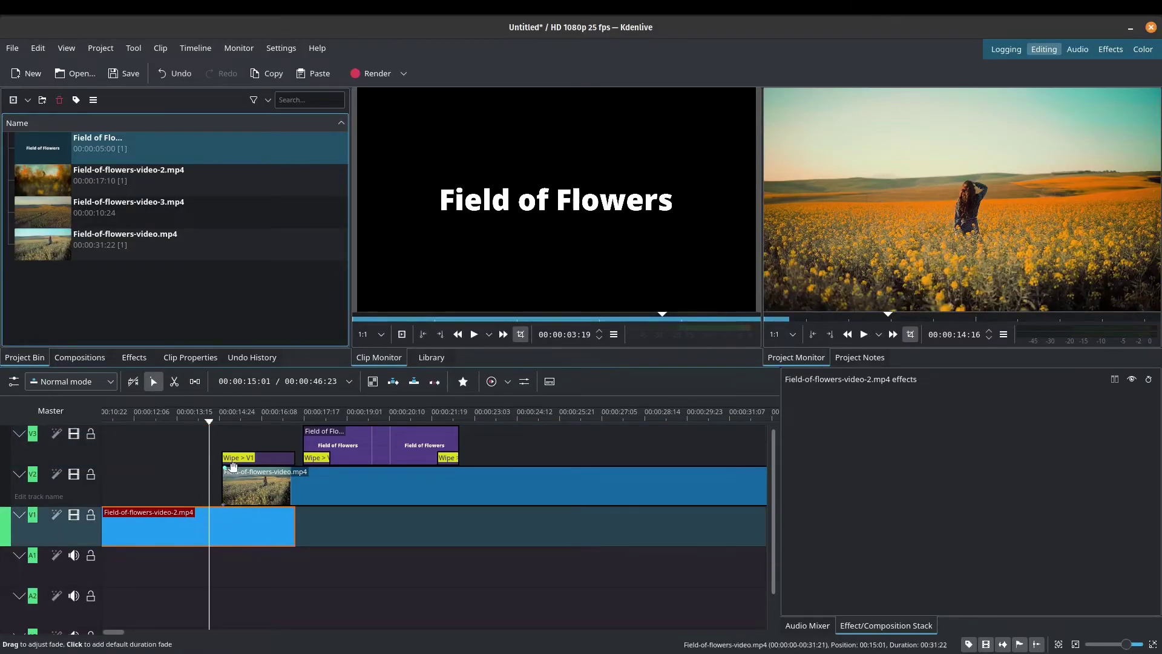
Drag the square2-bars Wipe > V1 from V3 down to V2 beneath Field-of-flowers-video.mp4's start.
left_click_drag(233, 463, 246, 506)
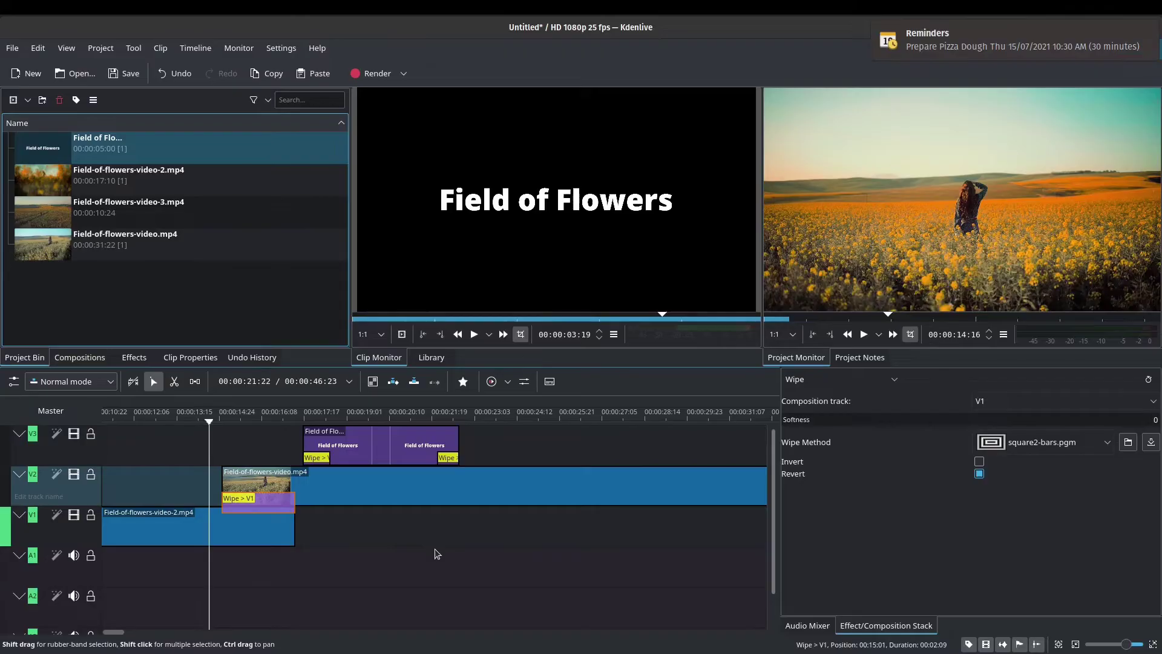